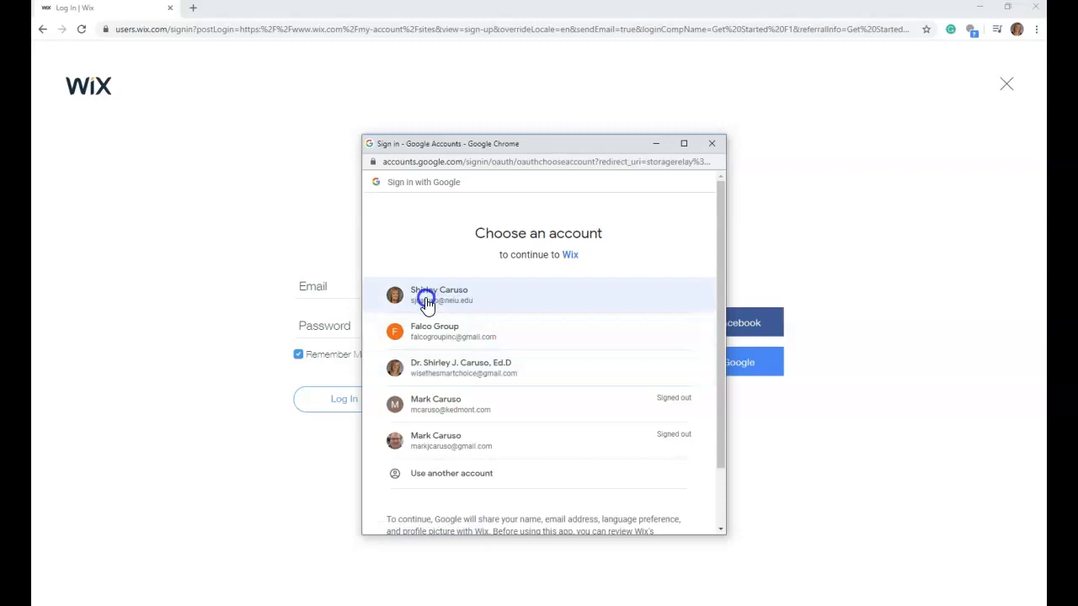
- Sign in with the third listed Google account and start a new site in the Other category, built from an editor template
left_click(411, 372)
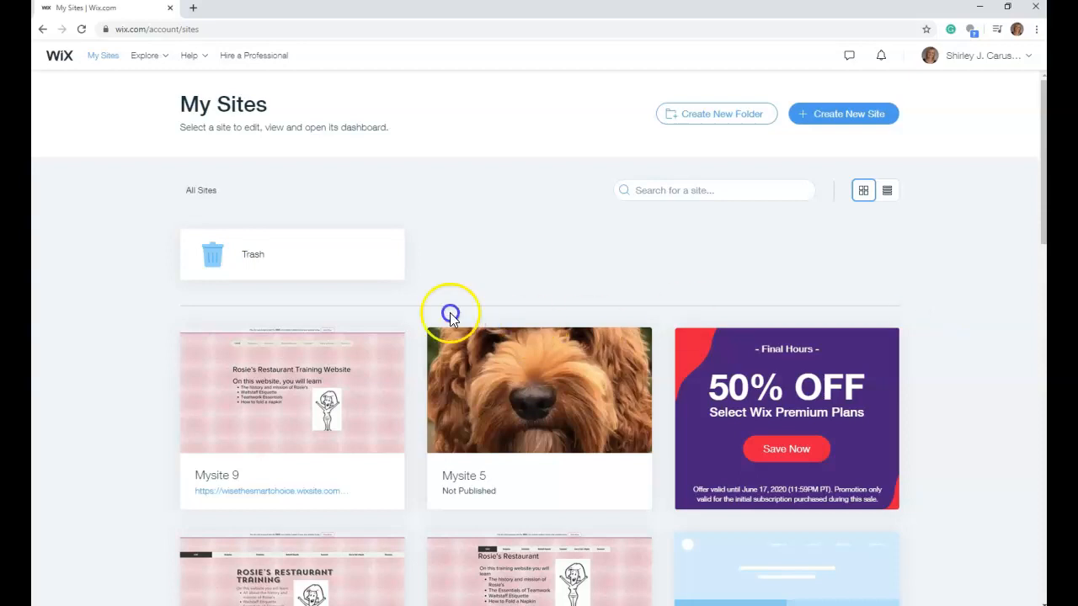
left_click(834, 116)
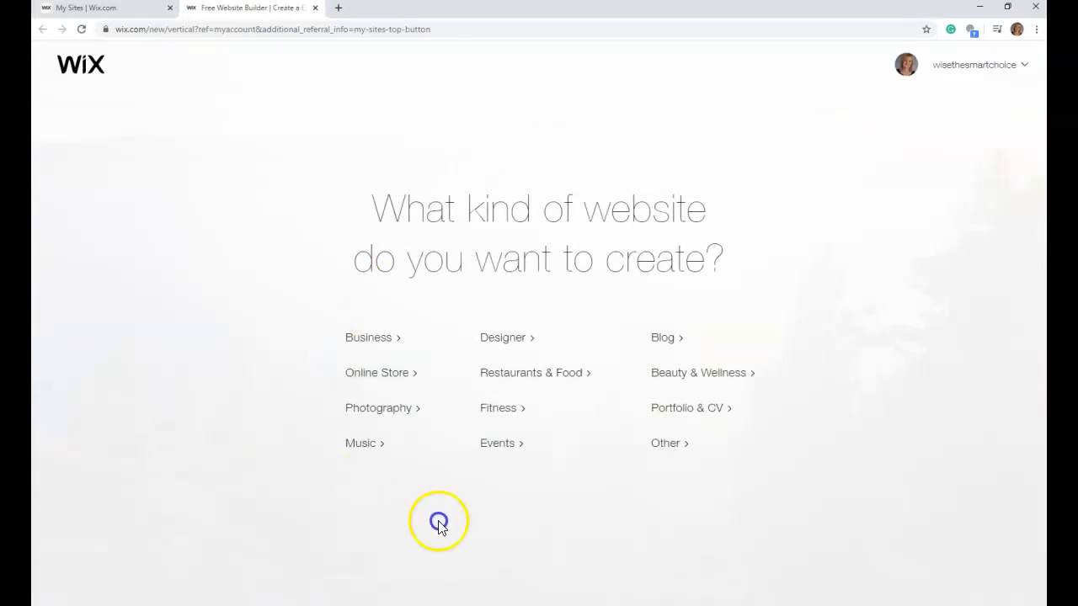
left_click(663, 446)
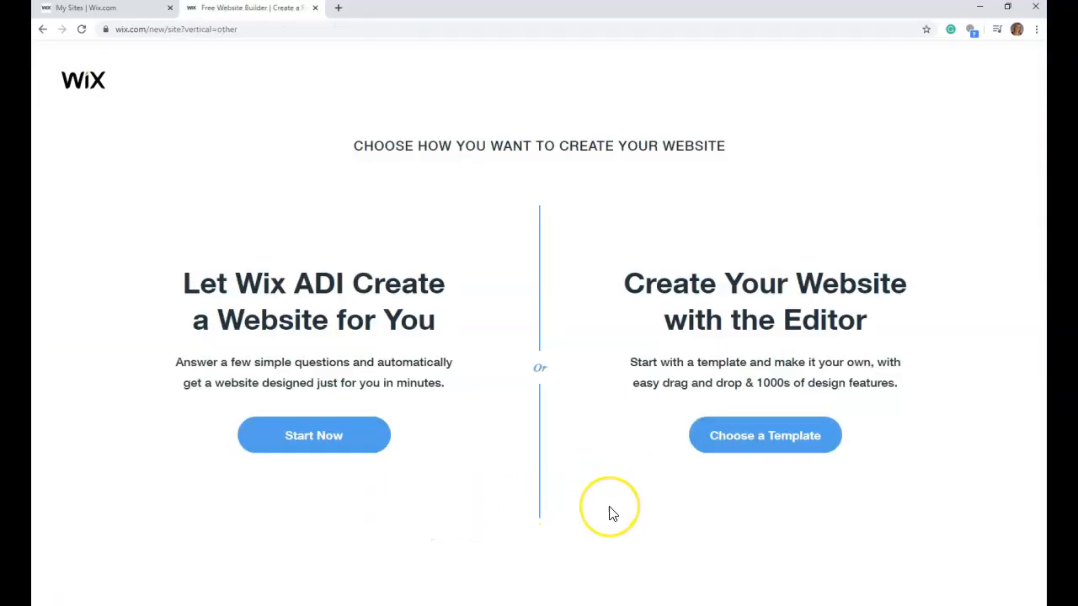
left_click(742, 441)
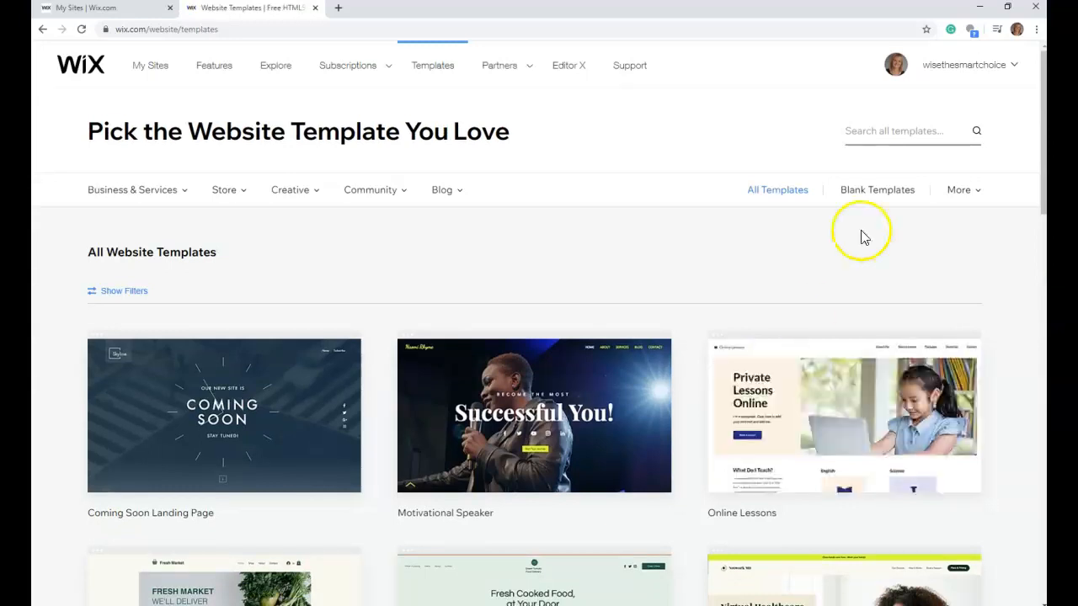
- Open the blank Start from Scratch template for editing and dismiss the Get Started introduction
left_click(876, 190)
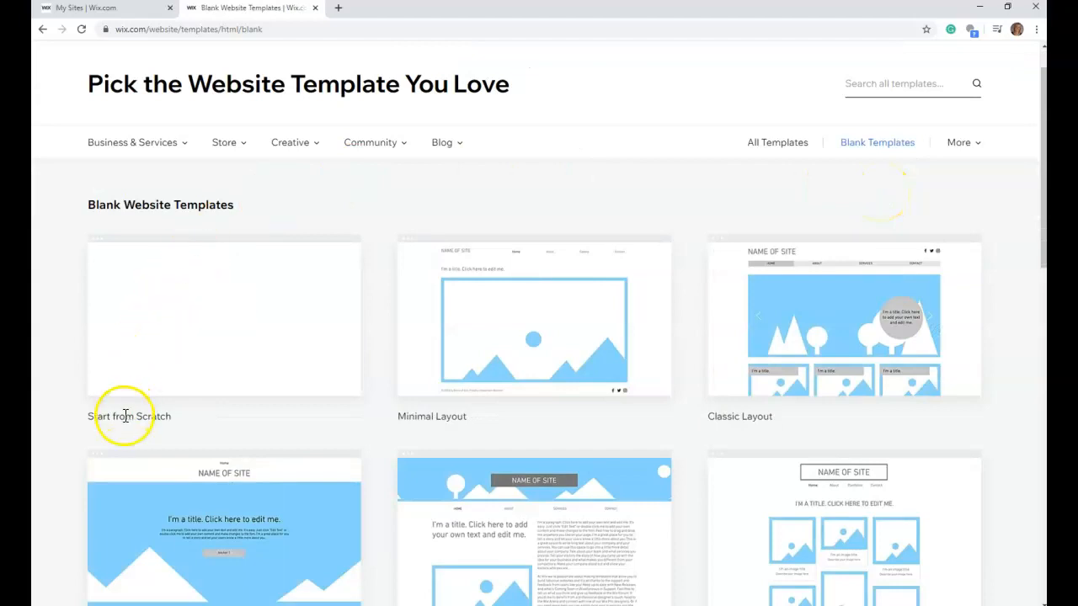
left_click(224, 305)
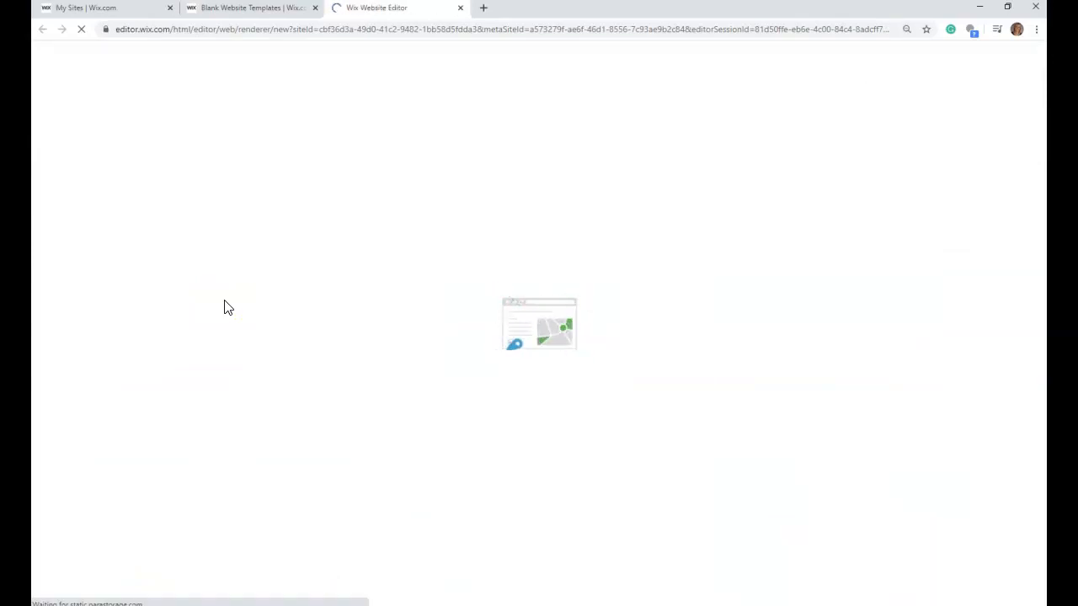
left_click(212, 317)
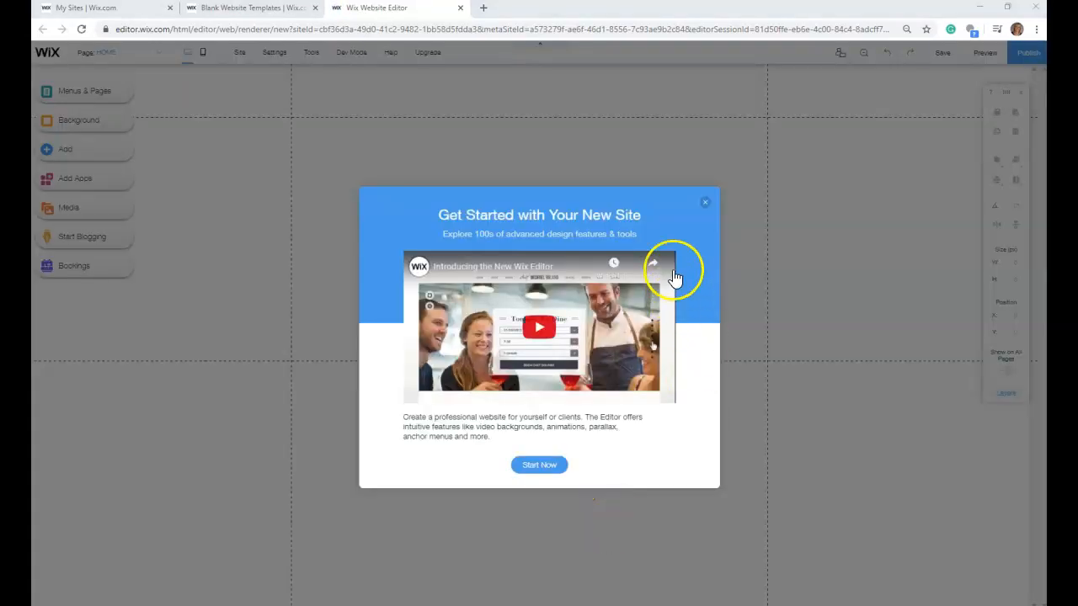
left_click(705, 206)
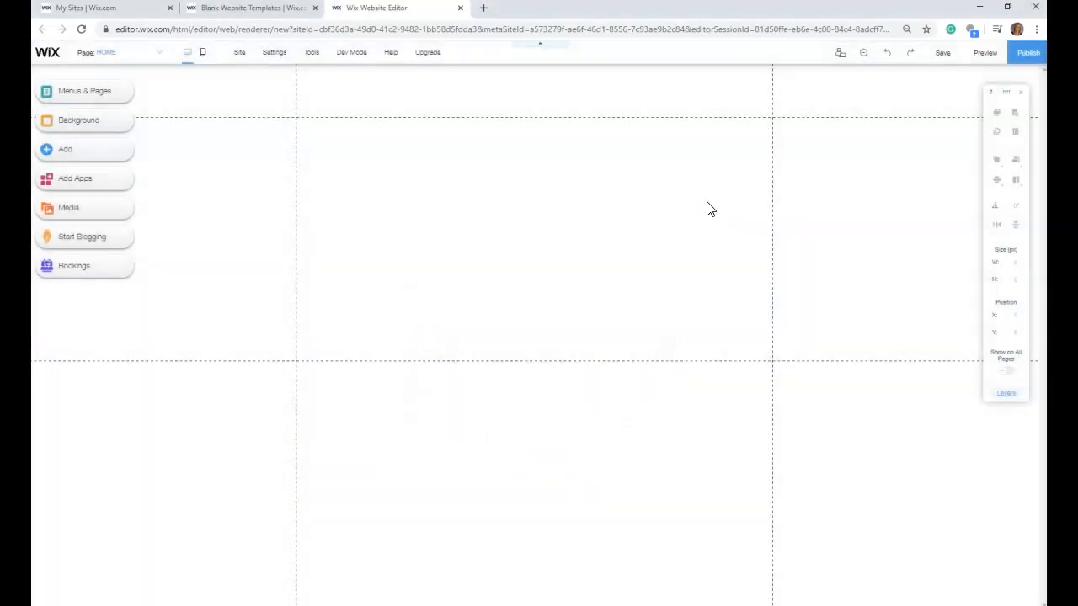
left_click(627, 175)
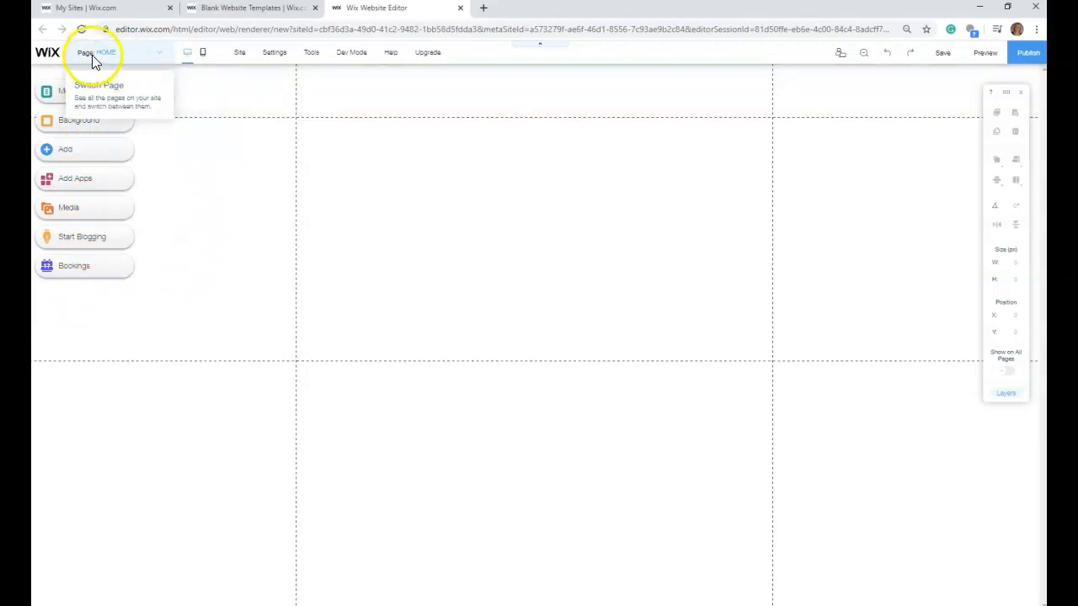
left_click(160, 56)
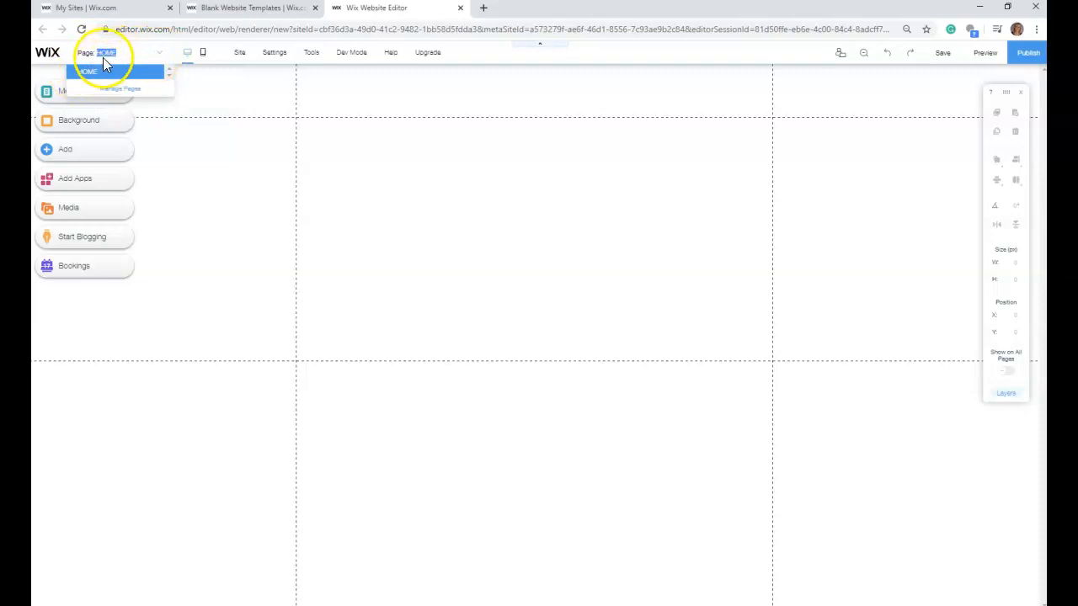
left_click(202, 93)
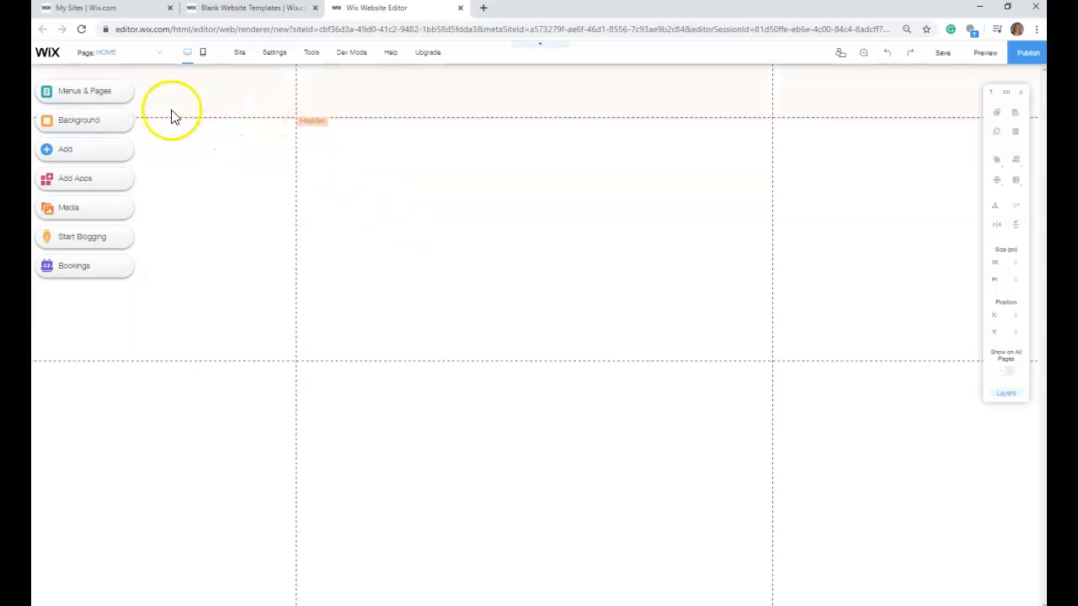
- Add a Heading 3 themed text element to the Home page at about X 13, Y 209
left_click(72, 154)
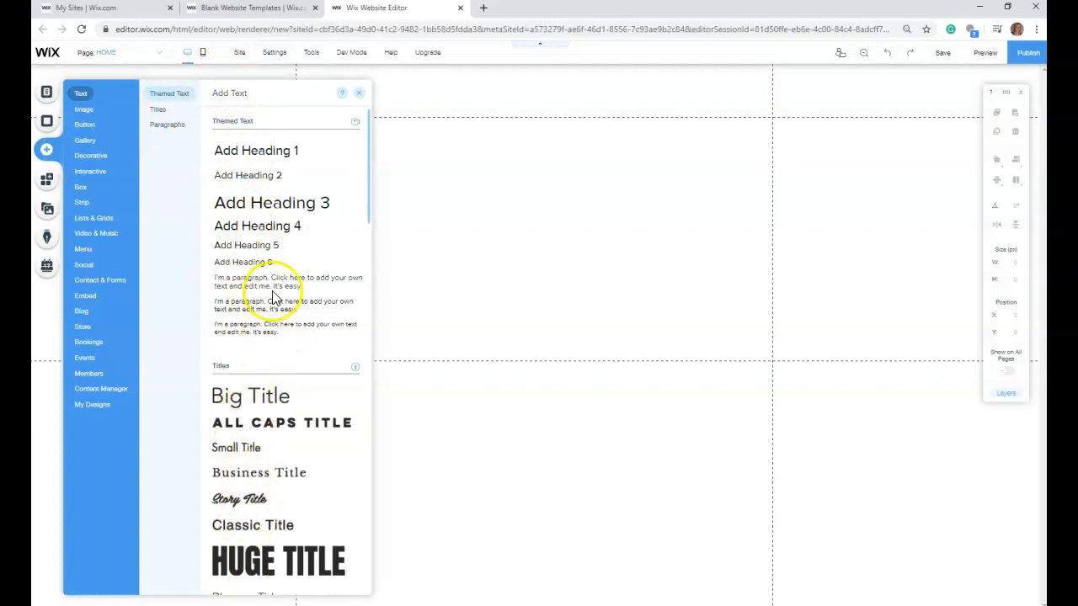
scroll(278, 286, "down", 2)
scroll(278, 278, "down", 5)
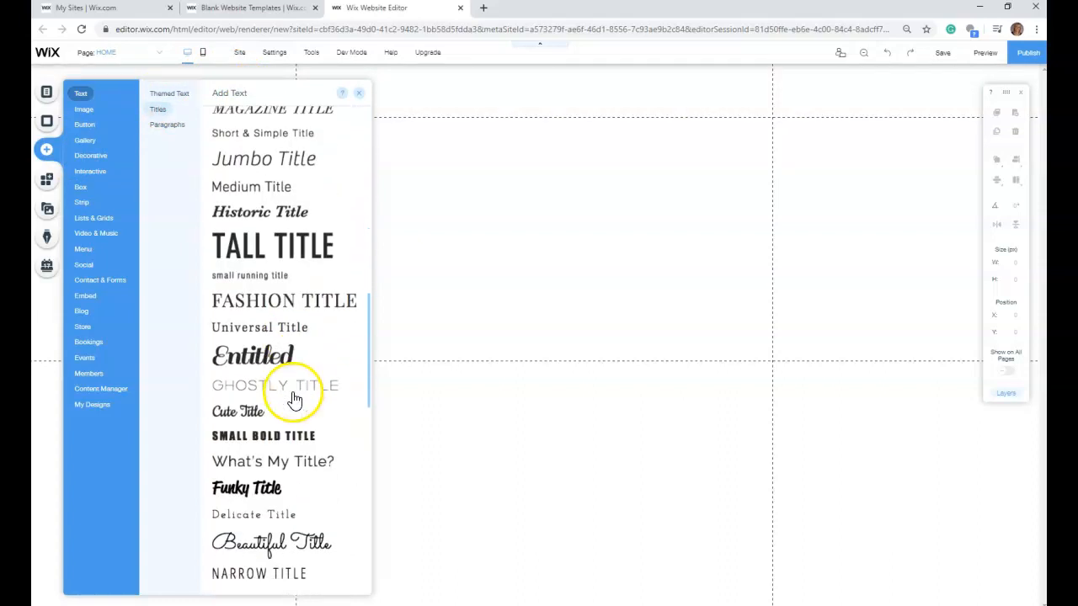
scroll(288, 363, "up", 7)
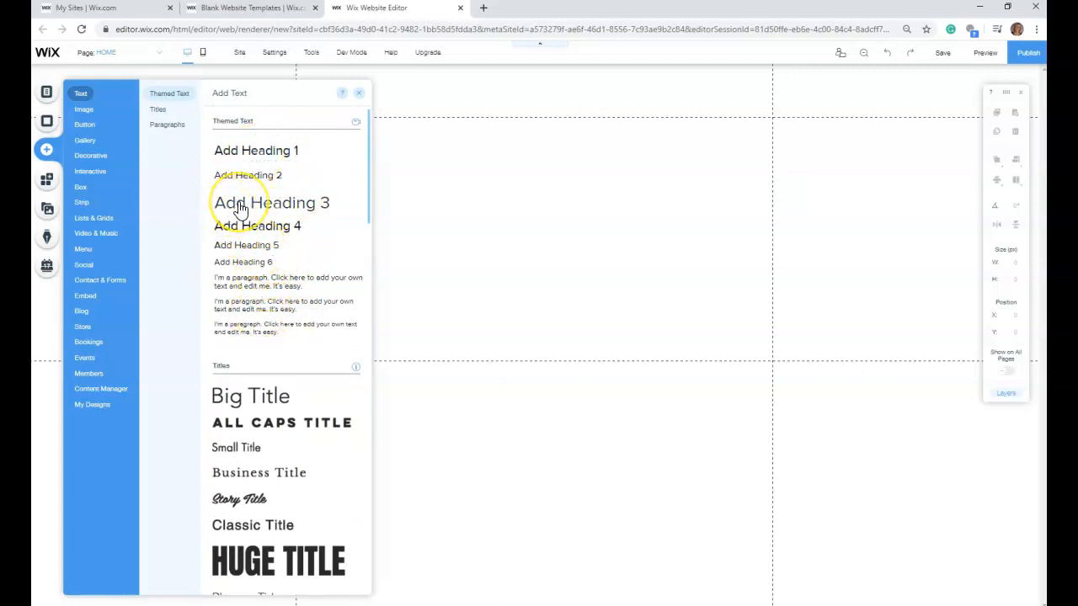
left_click_drag(240, 206, 308, 187)
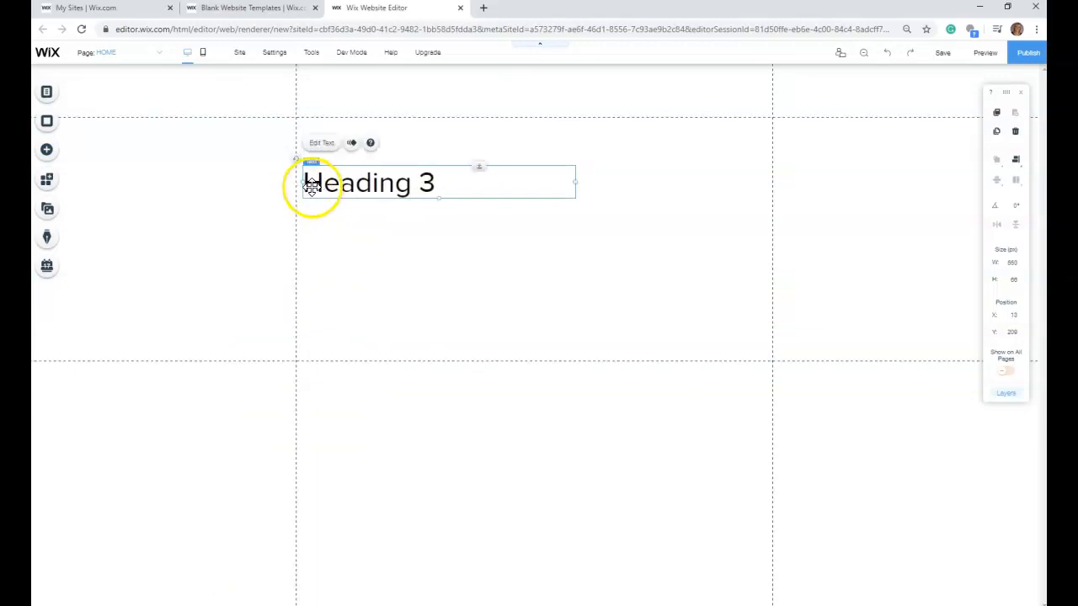
- Replace the heading's placeholder text with "Rosie's Restaurant Waitstaff Training"
double_click(308, 182)
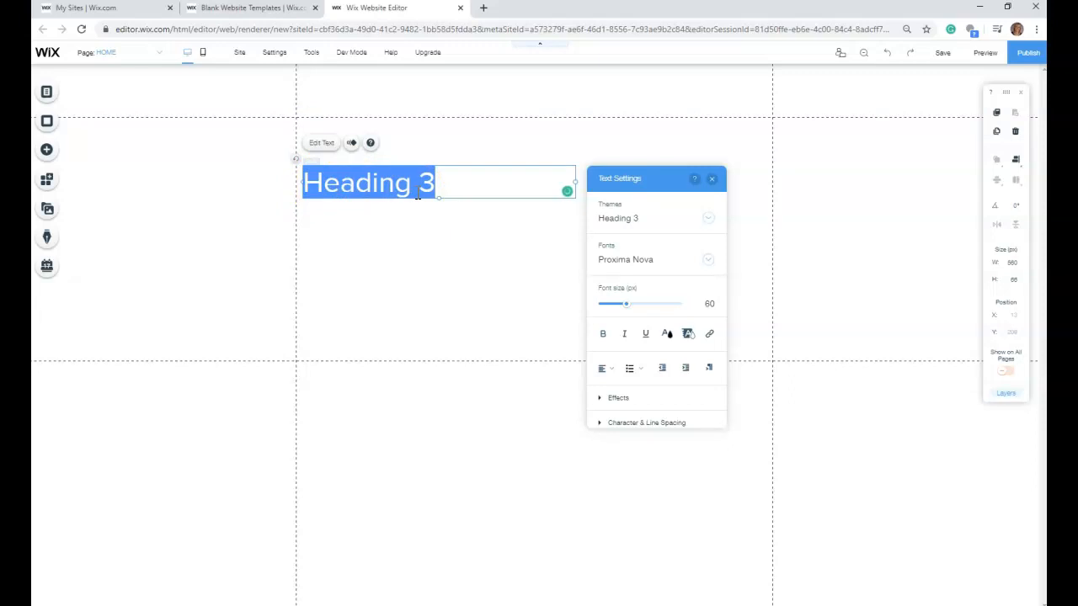
type("W")
key("BackSpace")
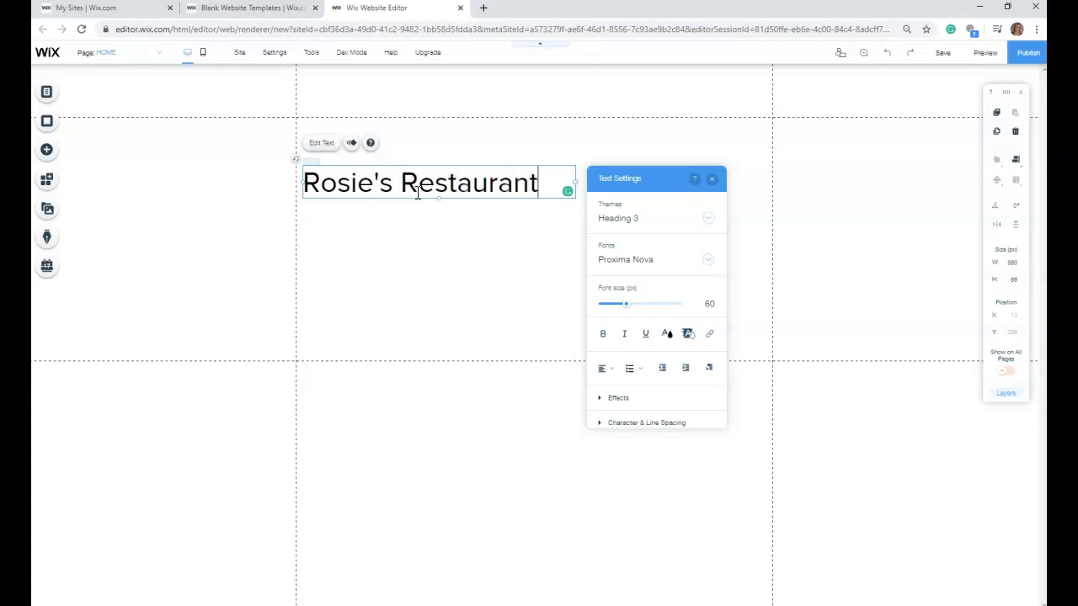
type("Waitstaff")
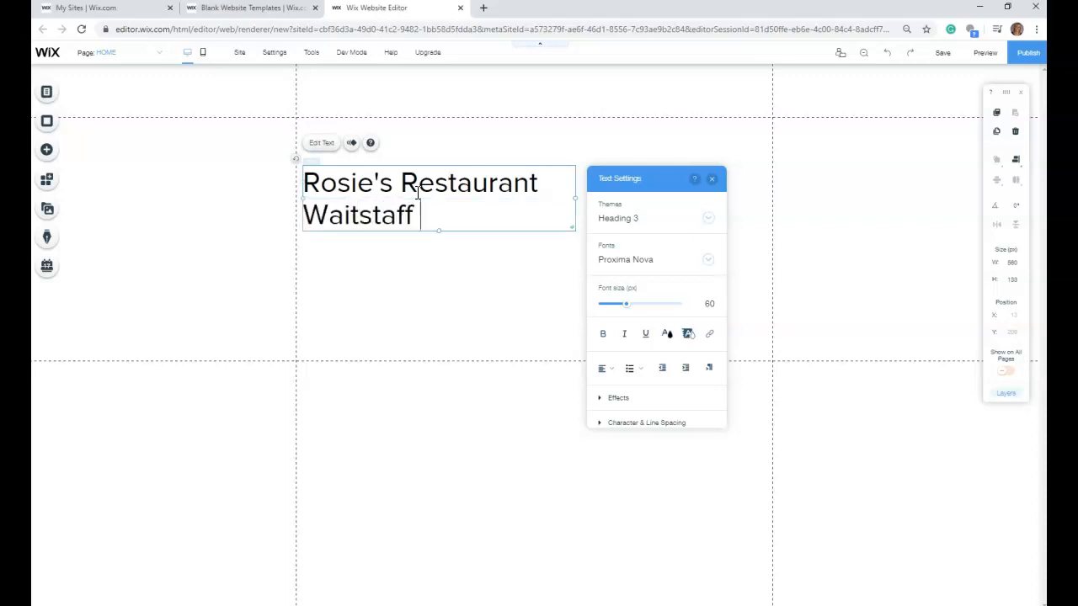
type(" Training")
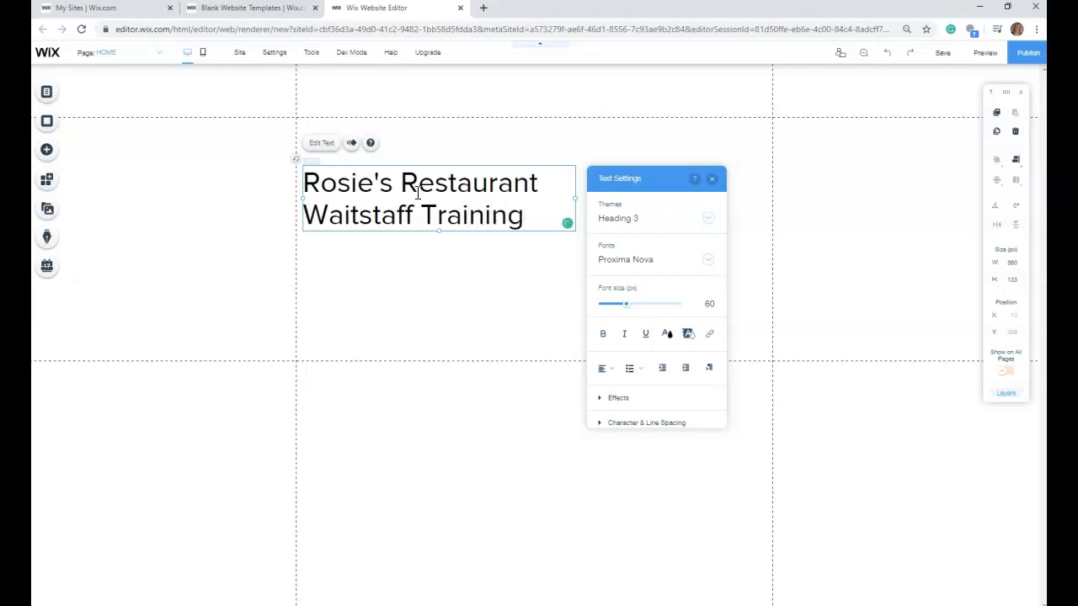
left_click(493, 289)
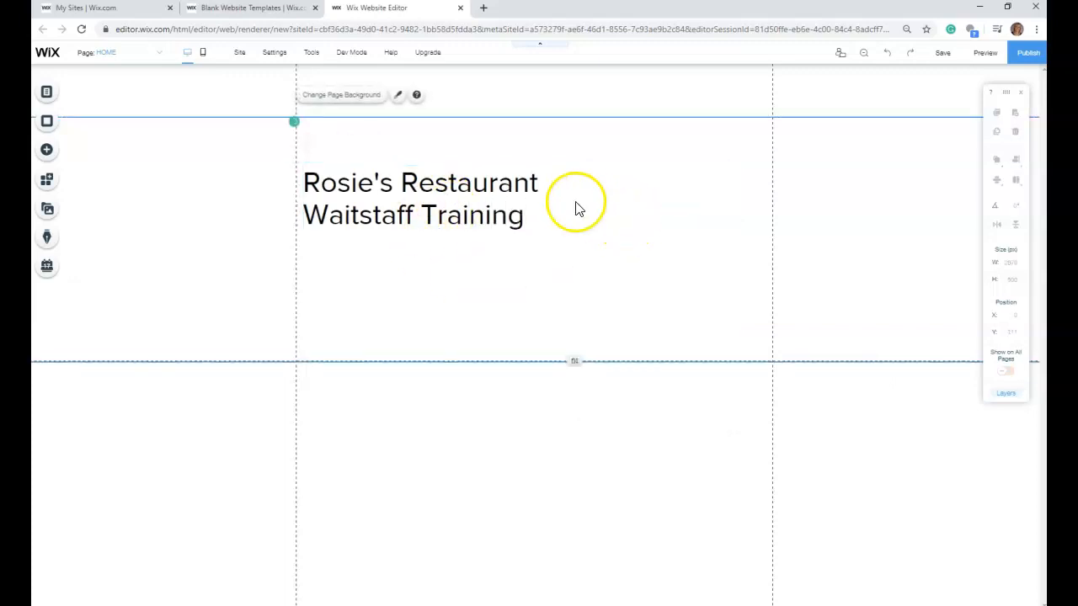
- Widen the heading's text box to about 940 px and reduce its font size so the title fits on one line
left_click_drag(578, 199, 760, 192)
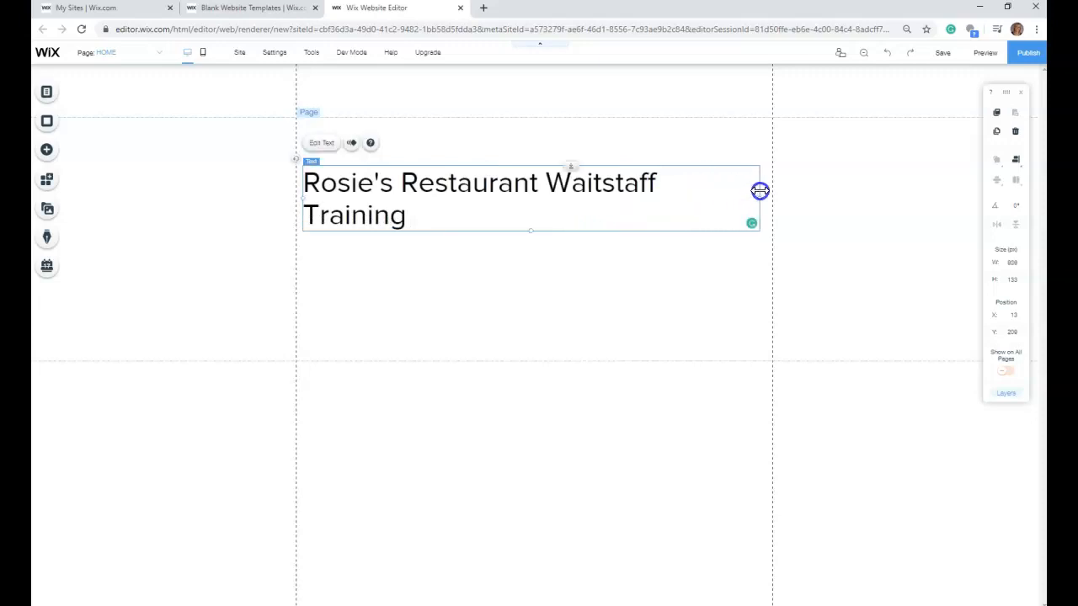
double_click(337, 183)
left_click_drag(811, 308, 807, 309)
left_click(664, 248)
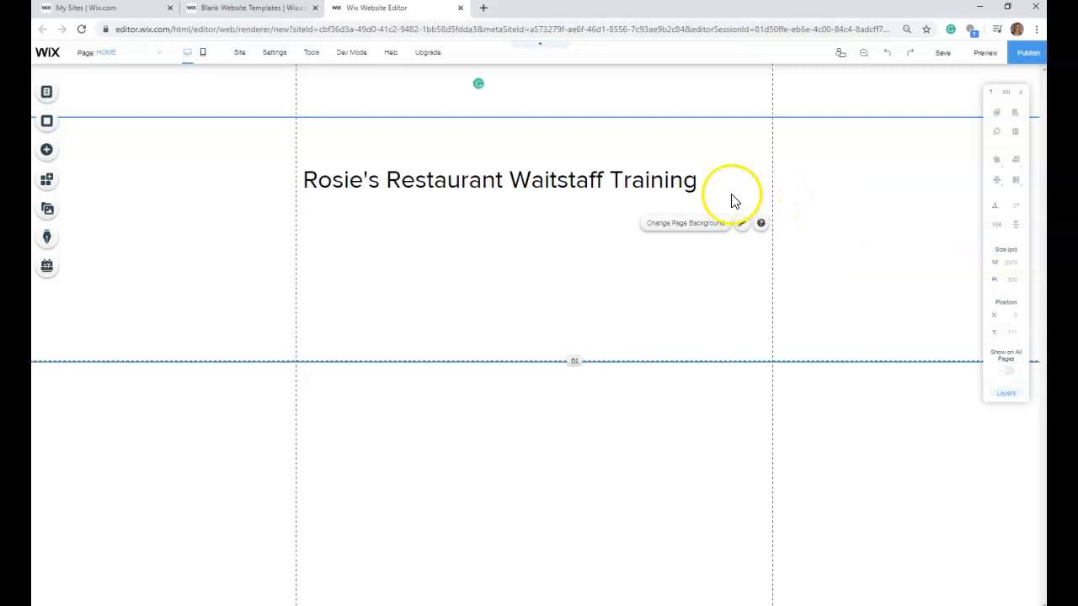
- Open My Image Uploads to choose an own image for the page
left_click(46, 151)
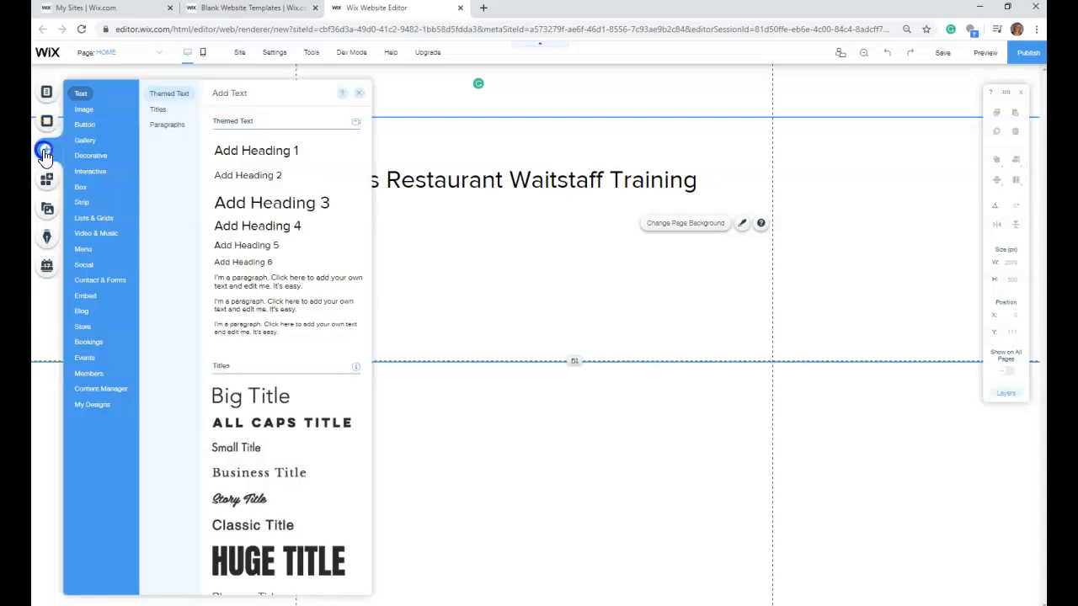
left_click(77, 109)
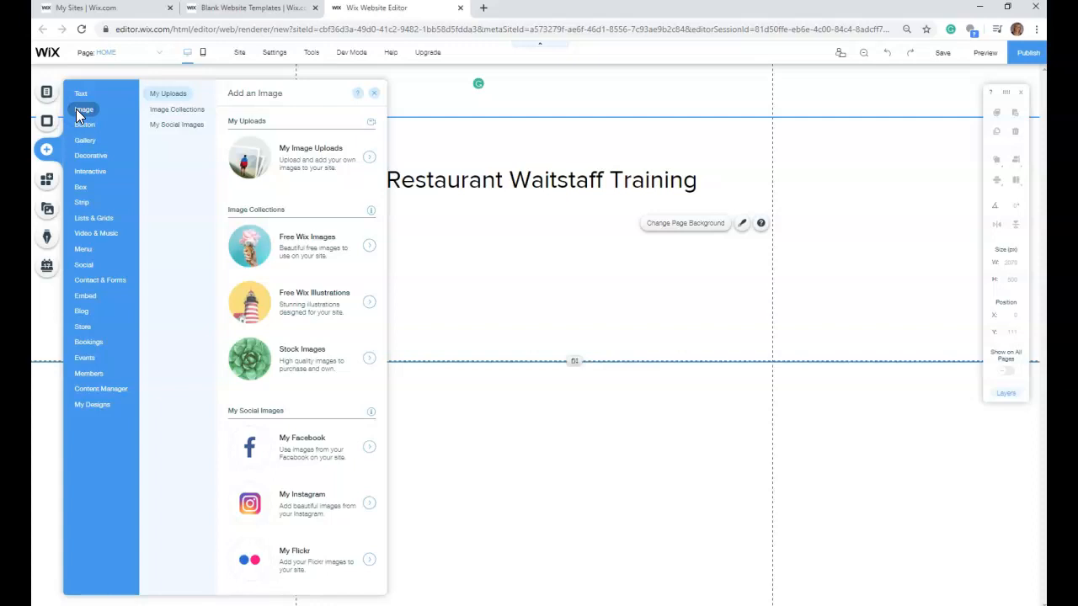
left_click(178, 109)
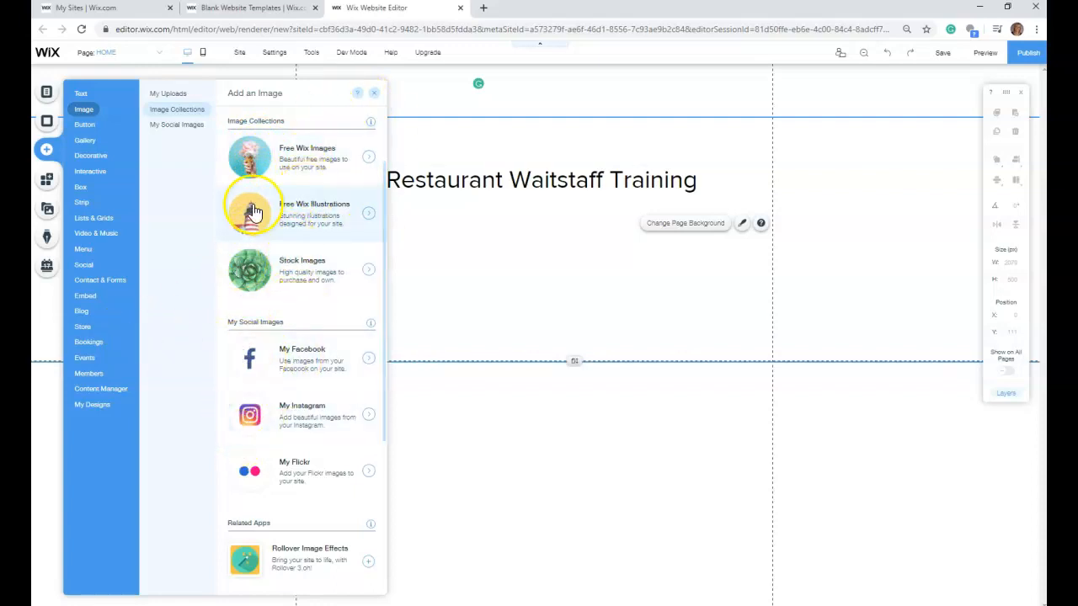
left_click(168, 100)
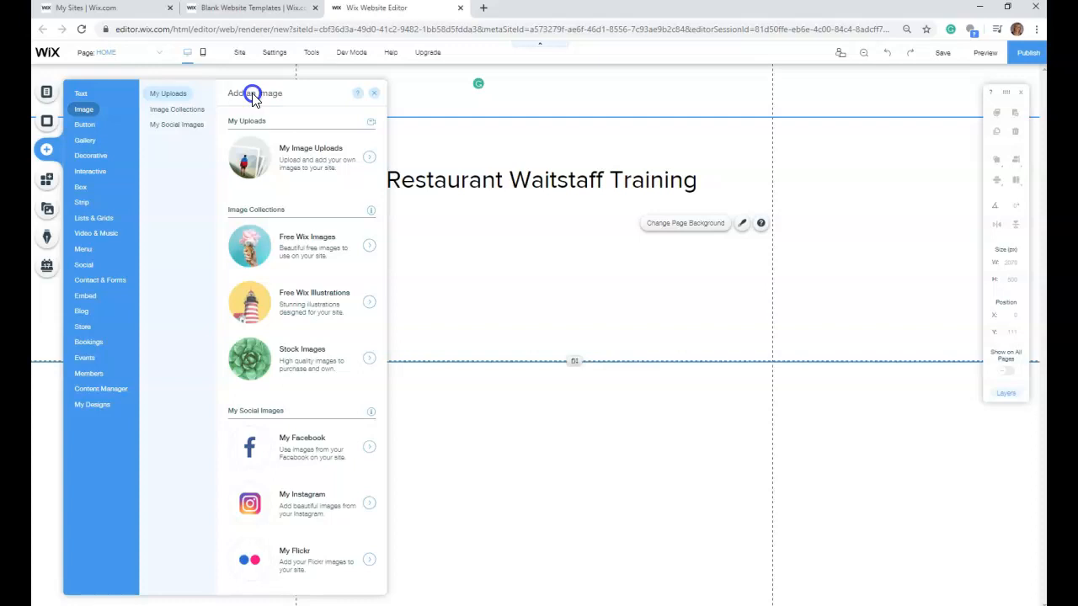
left_click(259, 167)
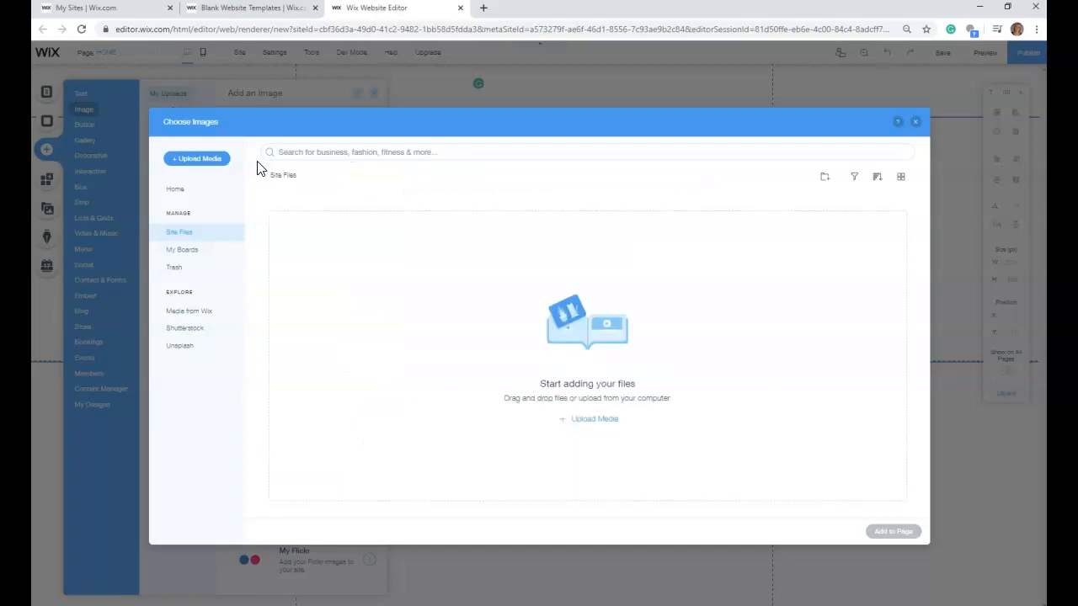
- Upload Rosie pic.jpg from the computer's Rosie's folder to the site files and select it
left_click(215, 161)
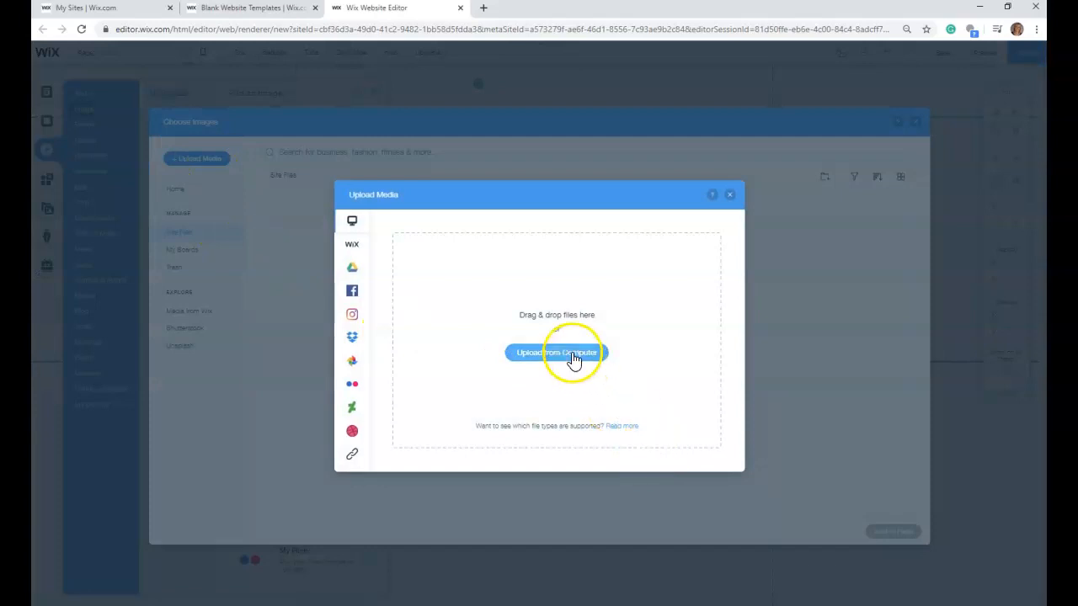
mouse_move(356, 290)
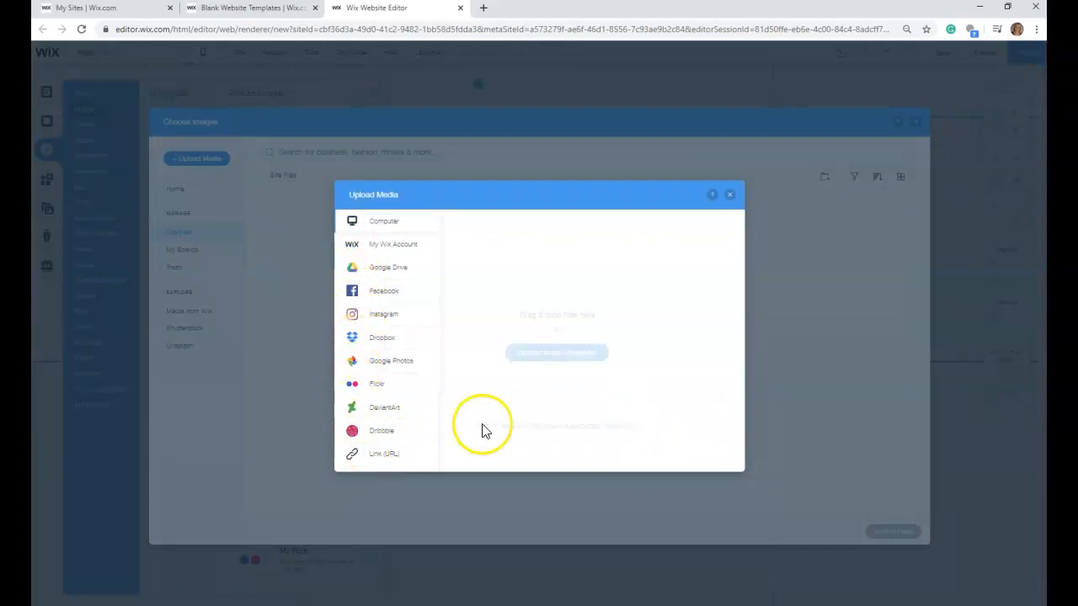
left_click(583, 368)
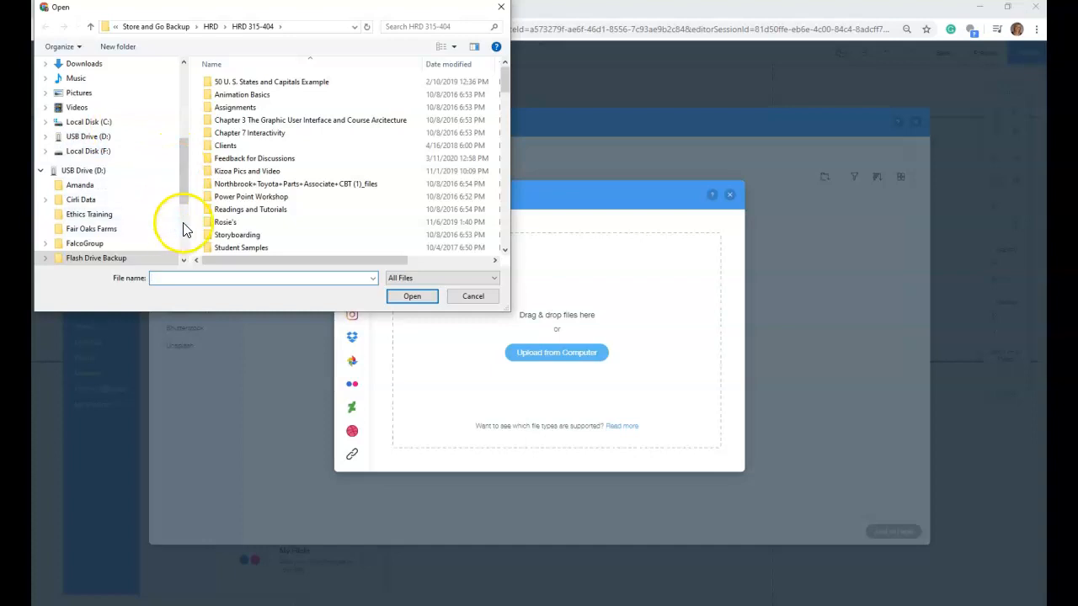
scroll(246, 234, "down", 1)
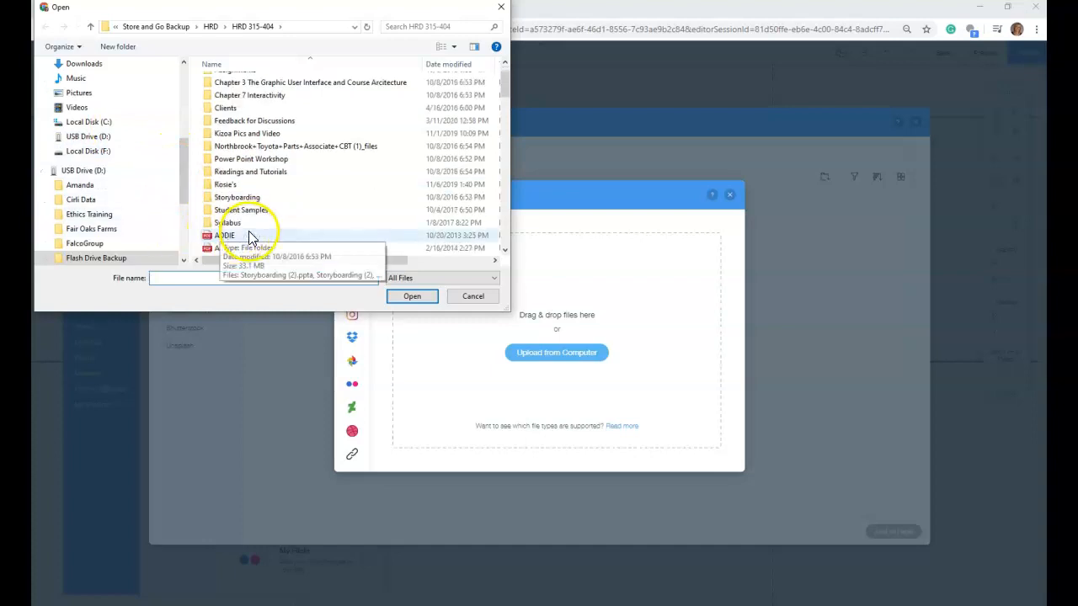
double_click(230, 187)
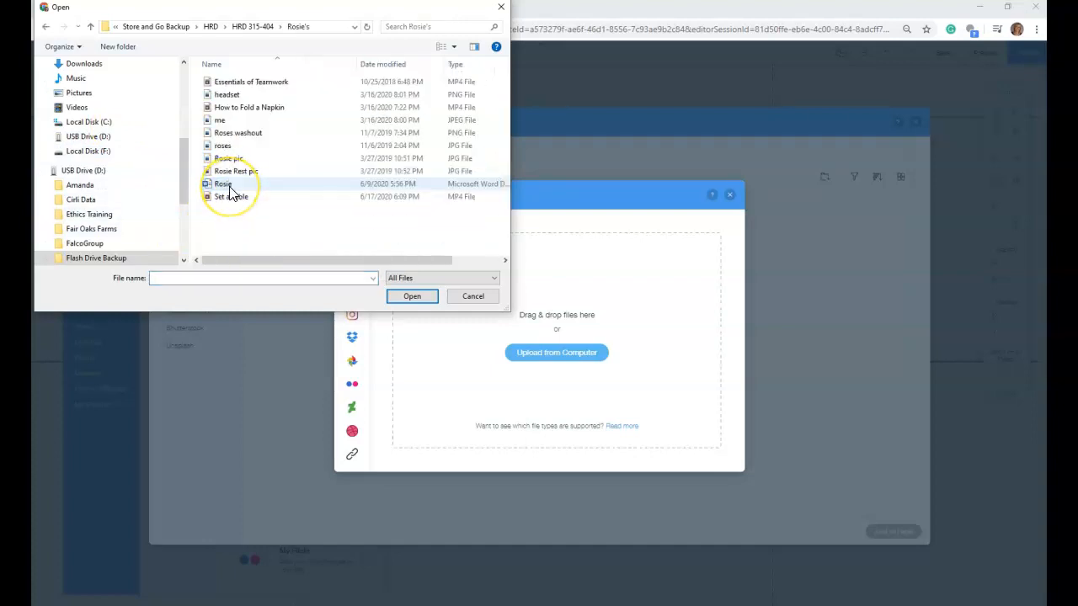
left_click(240, 218)
left_click(226, 159)
left_click(414, 296)
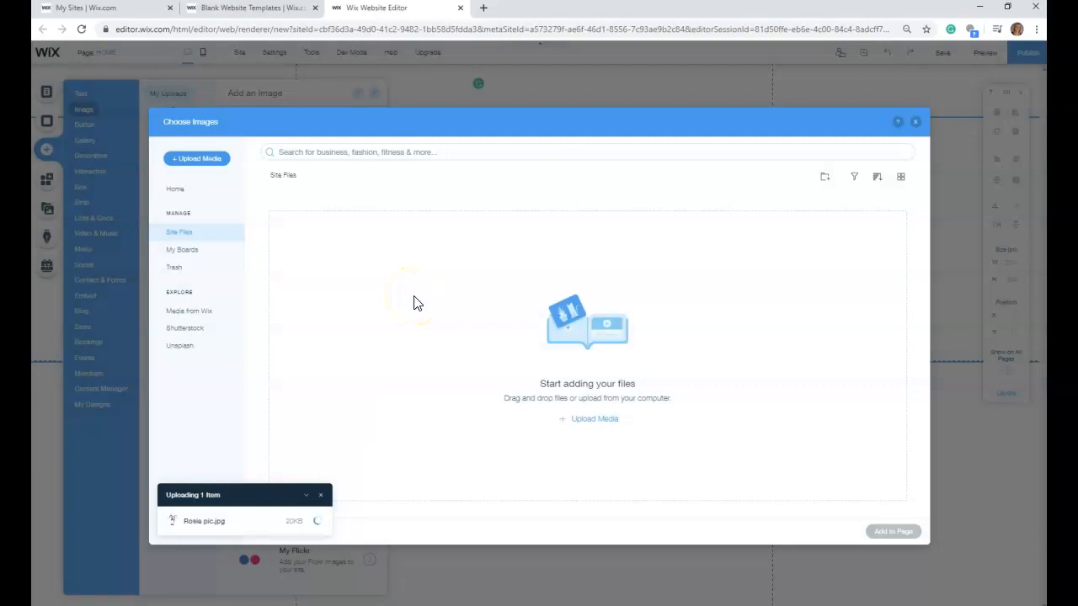
left_click(312, 265)
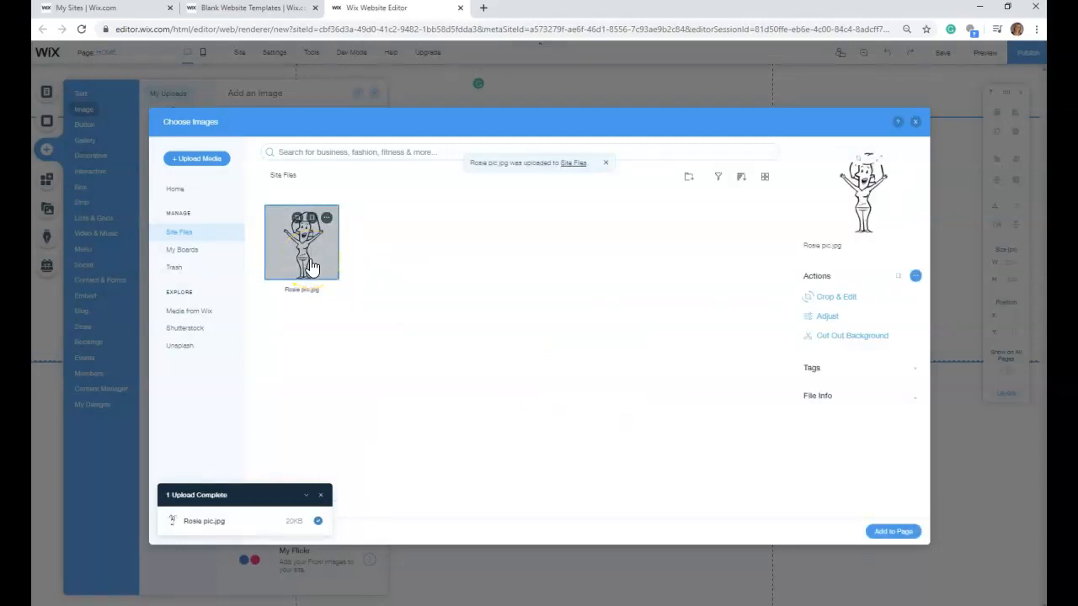
- Upload roses.jpg from the computer's Rosie's folder to the site files
left_click(187, 160)
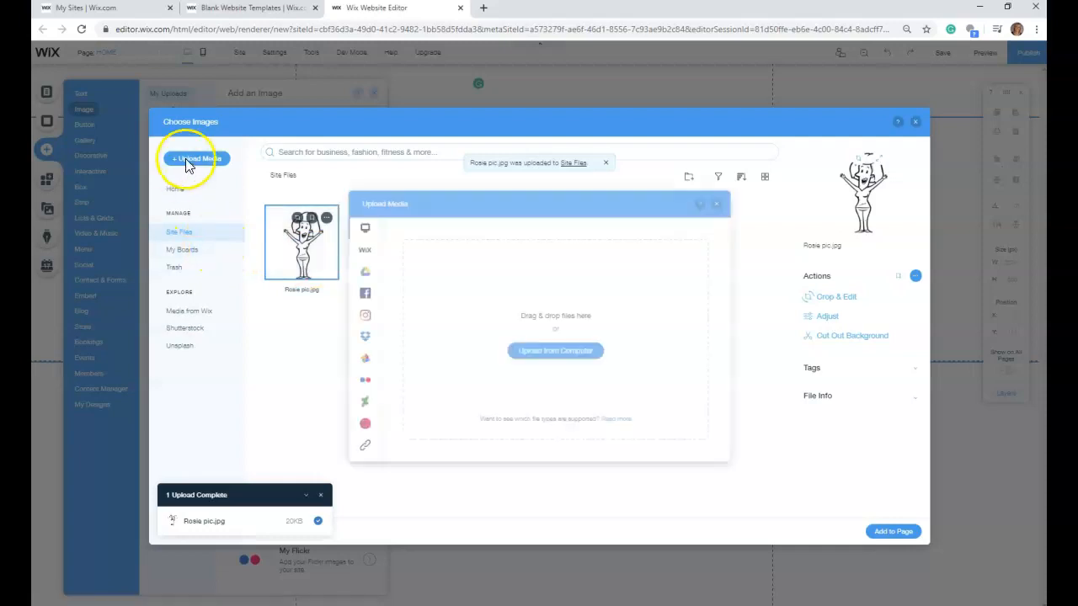
left_click(583, 352)
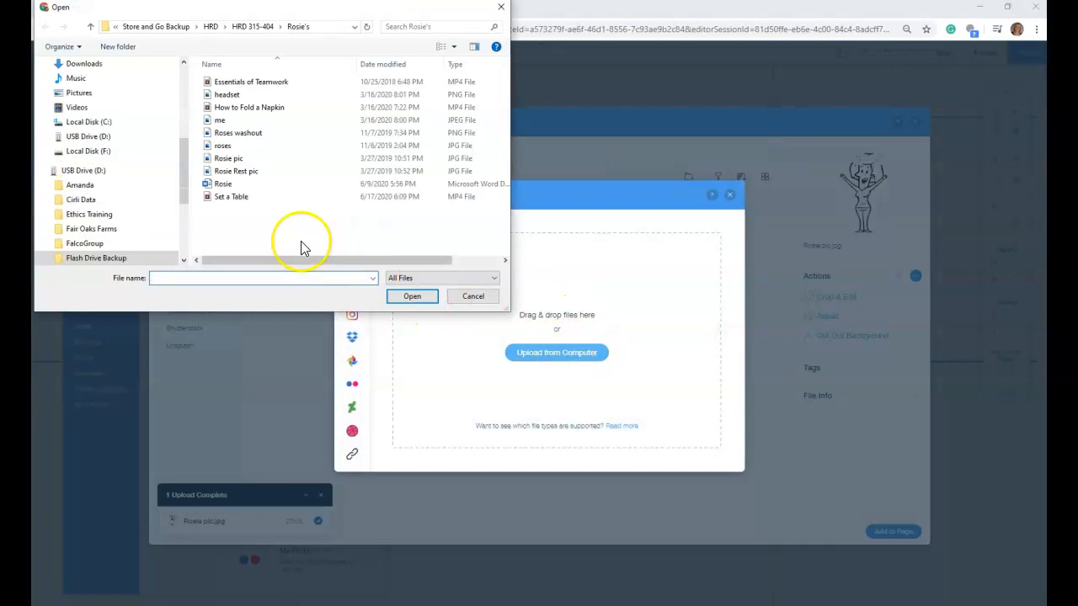
left_click(237, 147)
left_click(413, 296)
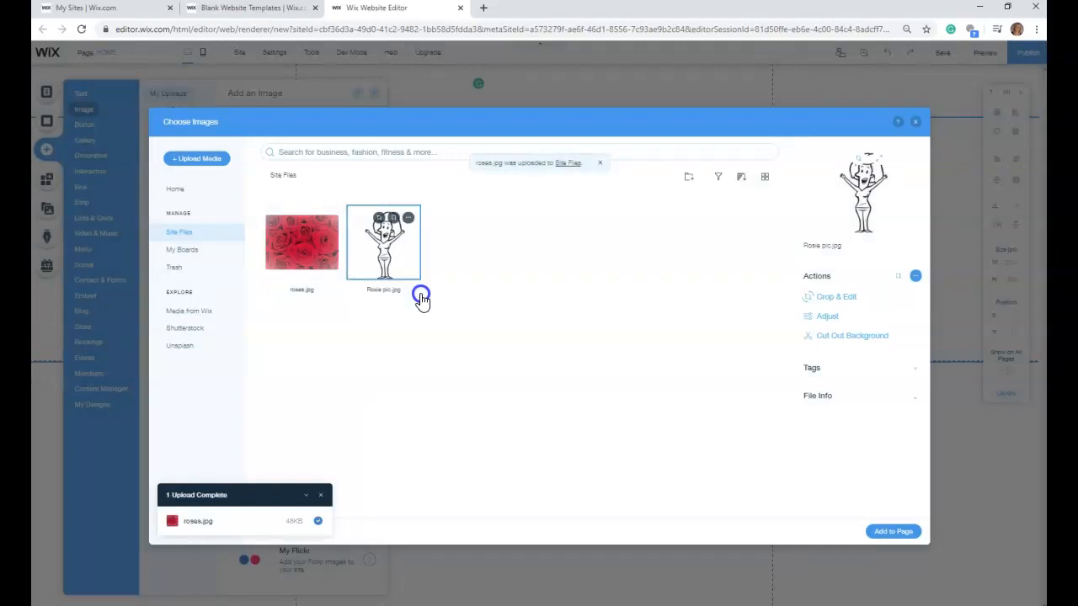
- Add the selected Rosie pic.jpg from the site files to the page
left_click(313, 282)
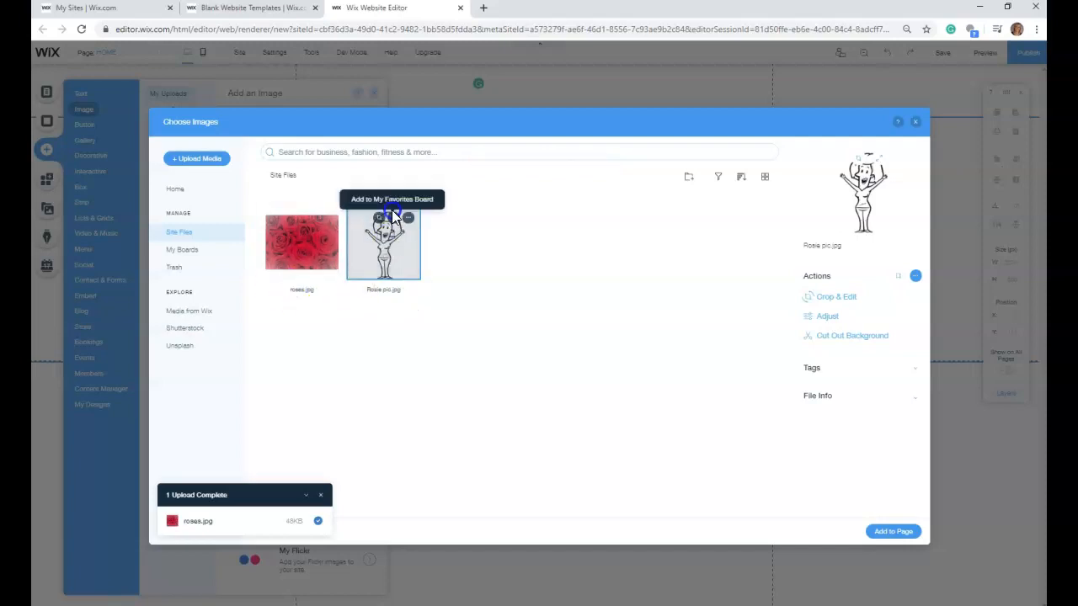
left_click(891, 531)
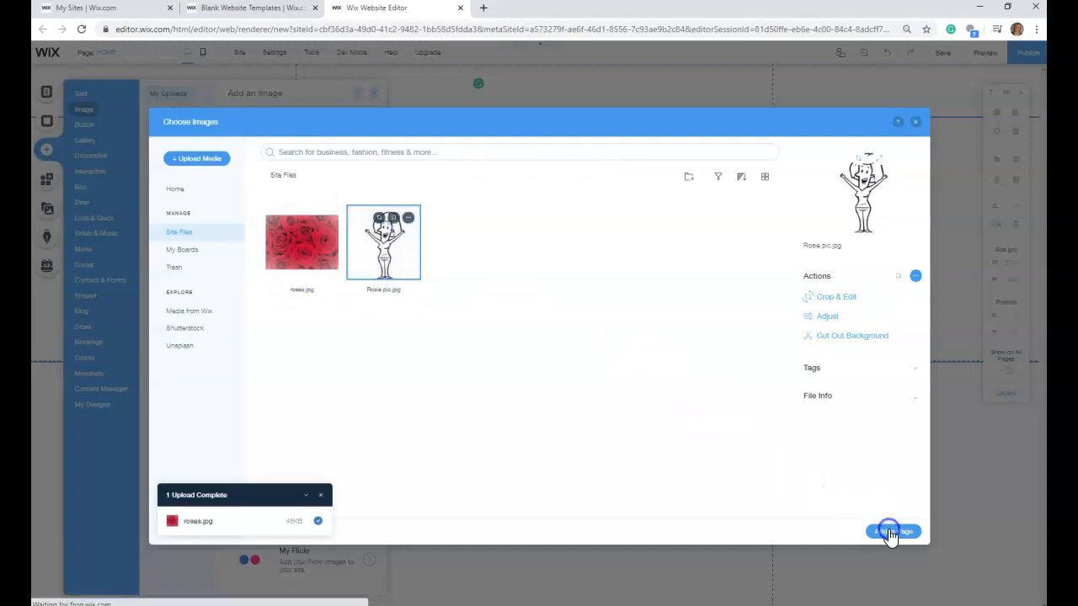
left_click(581, 355)
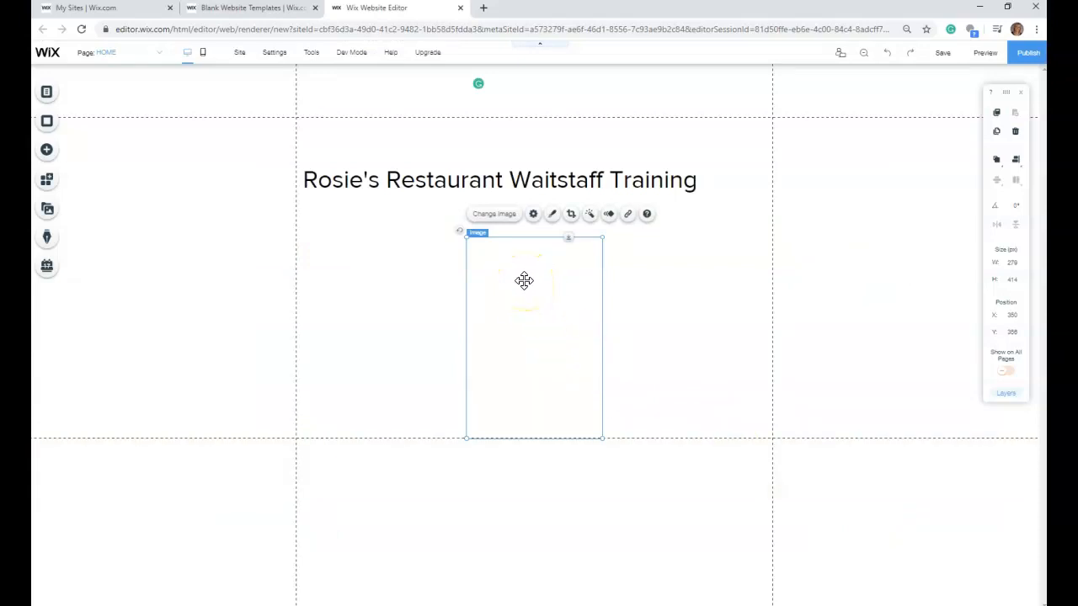
left_click(703, 330)
- Change the picture in the blank image box below the heading to Rosie pic.jpg
left_click(500, 215)
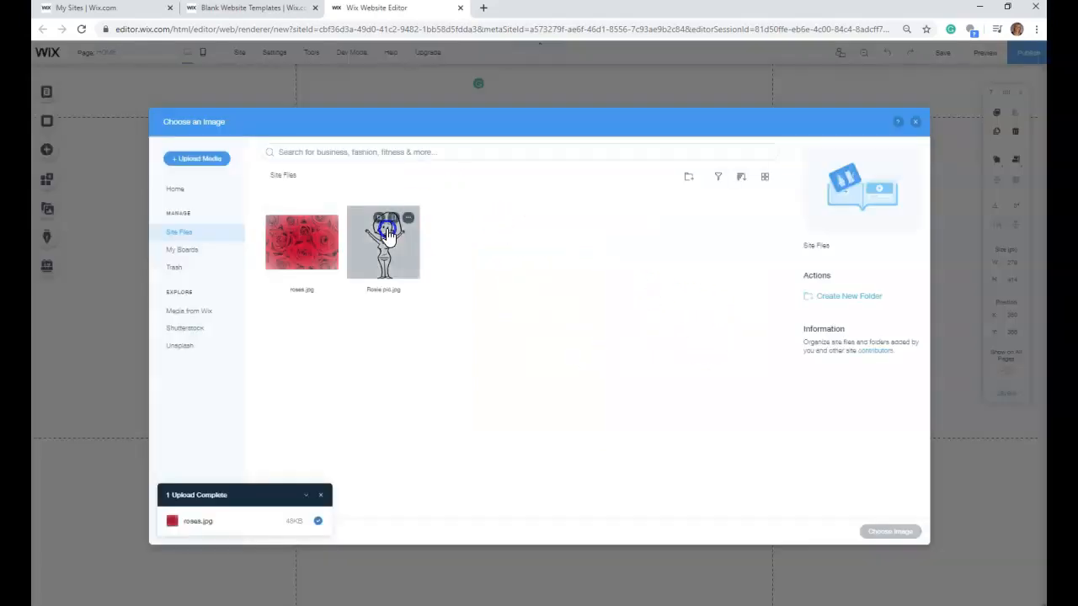
left_click(383, 240)
left_click(898, 532)
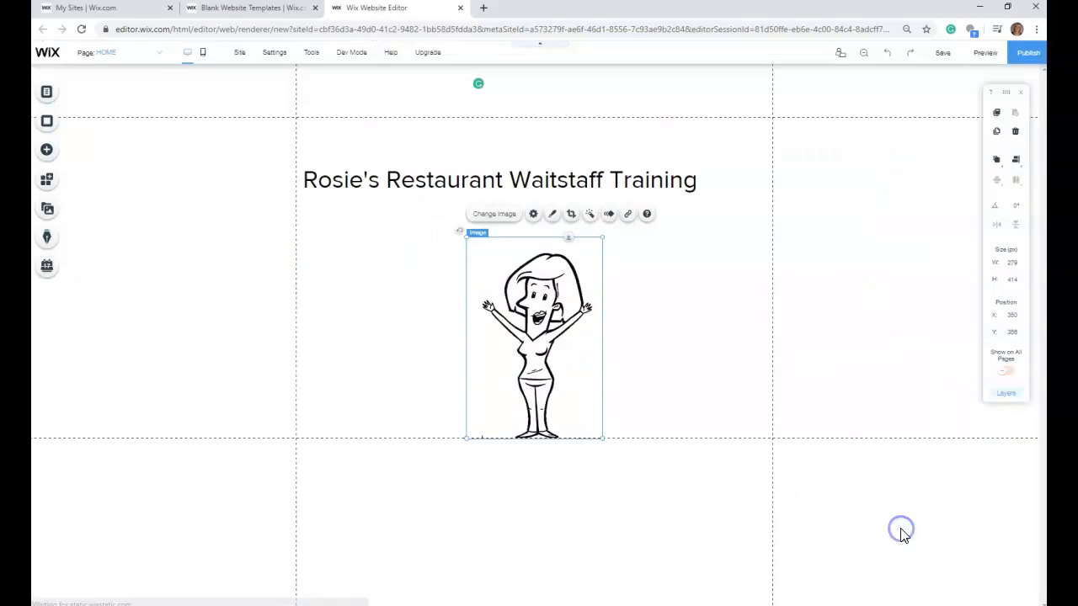
- Move the Rosie picture under the right end of the heading, to about X 583, Y 317, and deselect it
left_click_drag(537, 315, 650, 297)
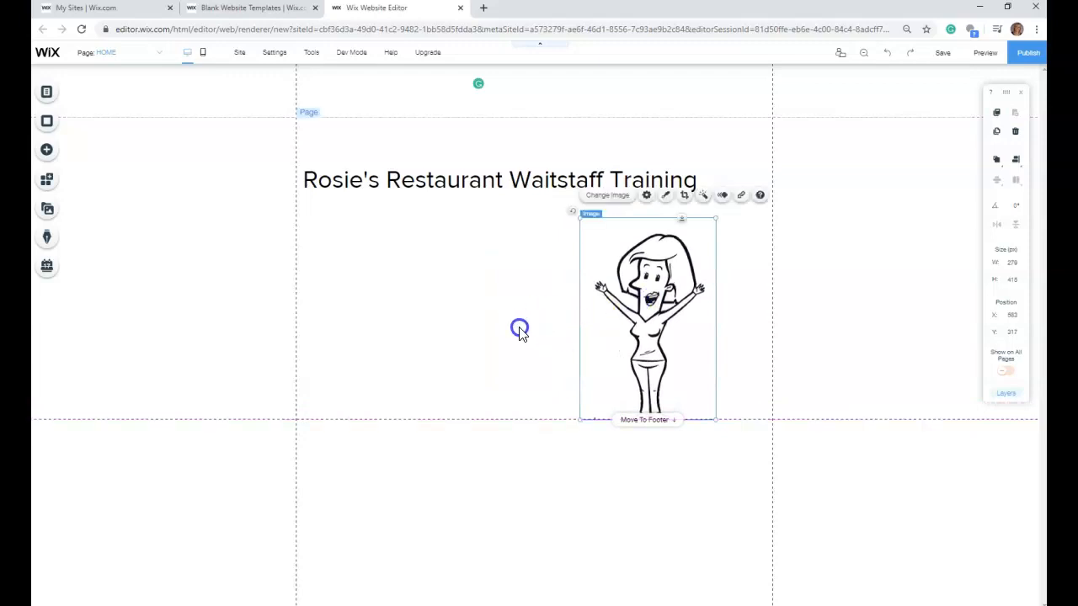
left_click(433, 322)
left_click(356, 237)
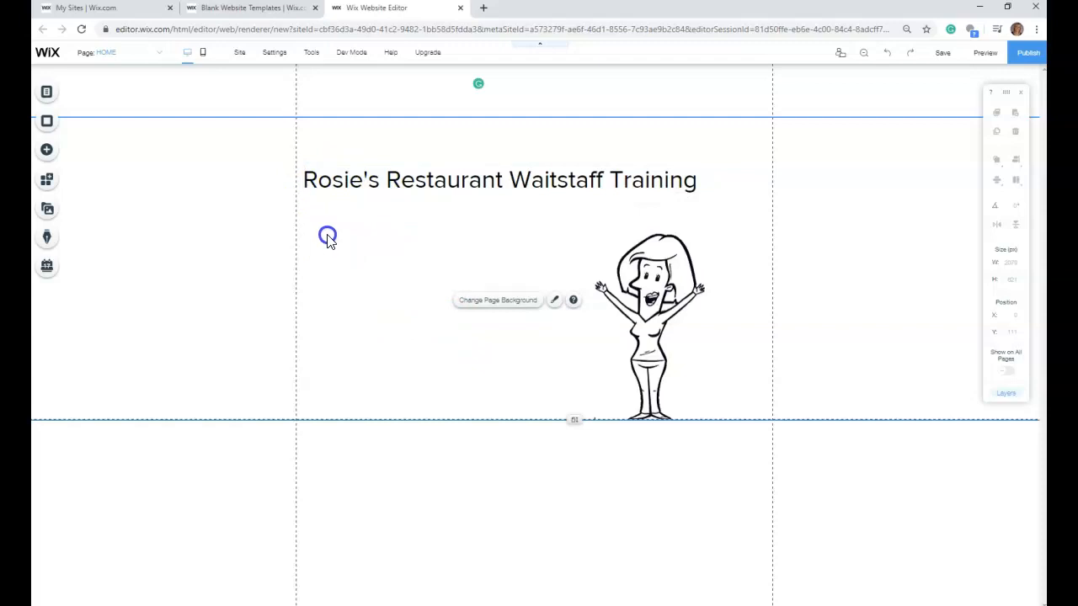
- Add a Heading 1 text element and place it under the title's left end, at X 20, Y 317
left_click(51, 149)
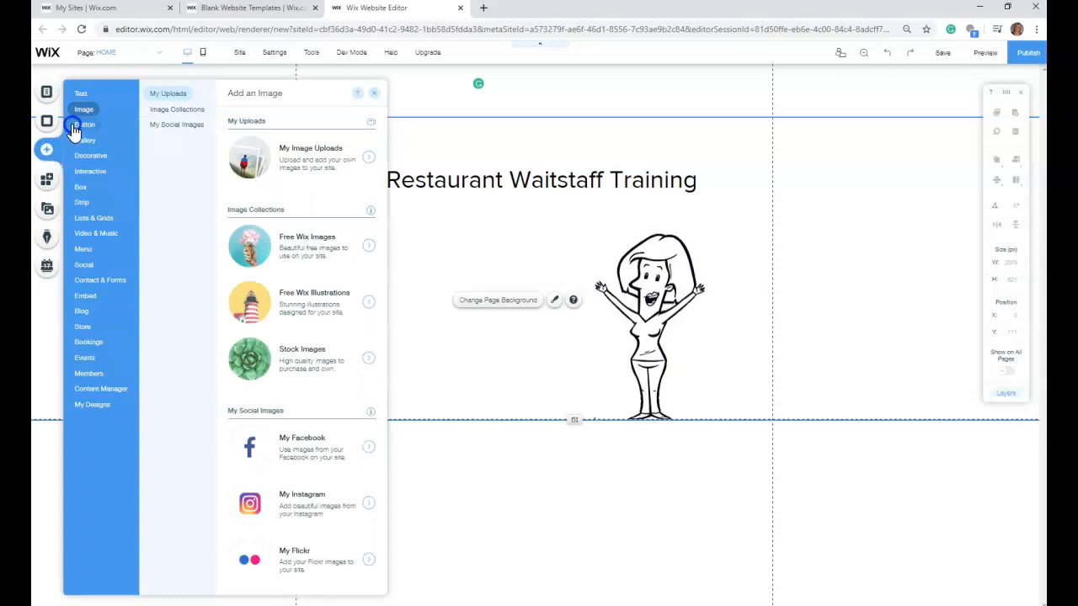
left_click(87, 95)
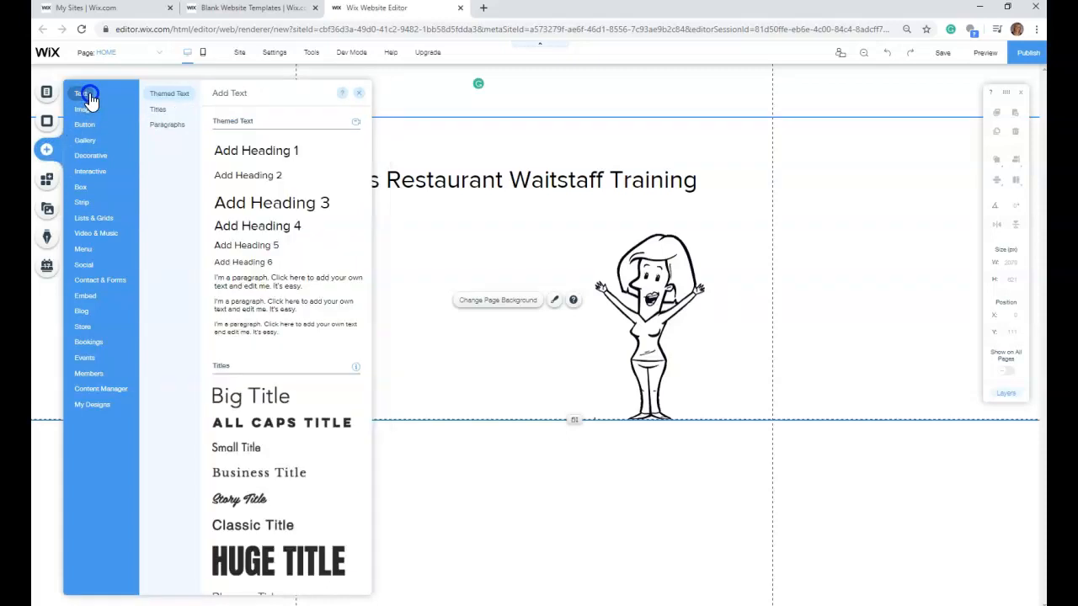
left_click(243, 152)
left_click_drag(558, 328, 405, 219)
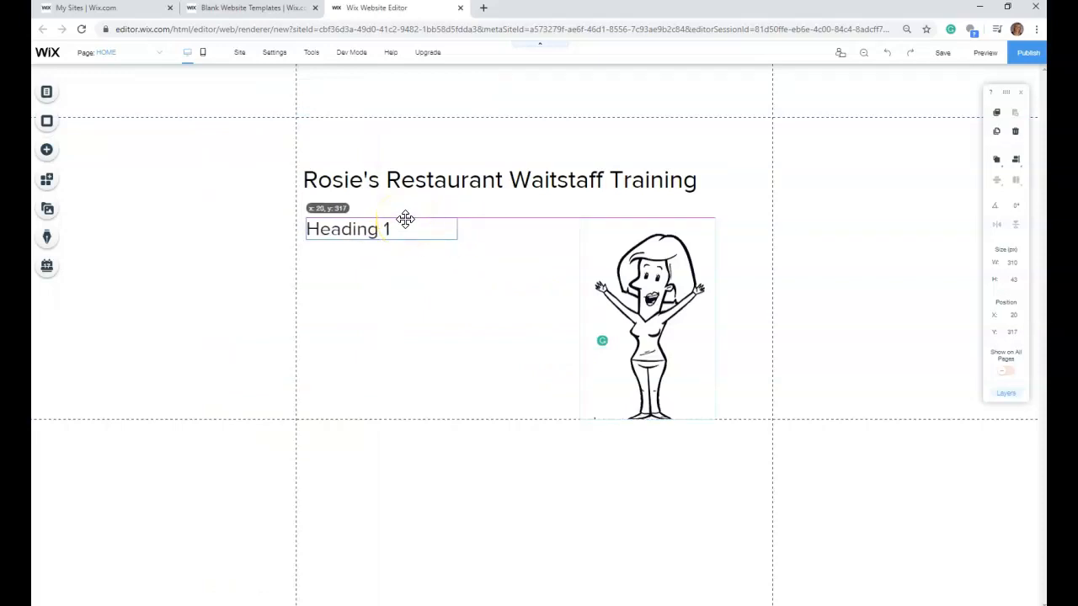
- Replace the new Heading 1 placeholder text with "On this training website, you will learn"
left_click(379, 231)
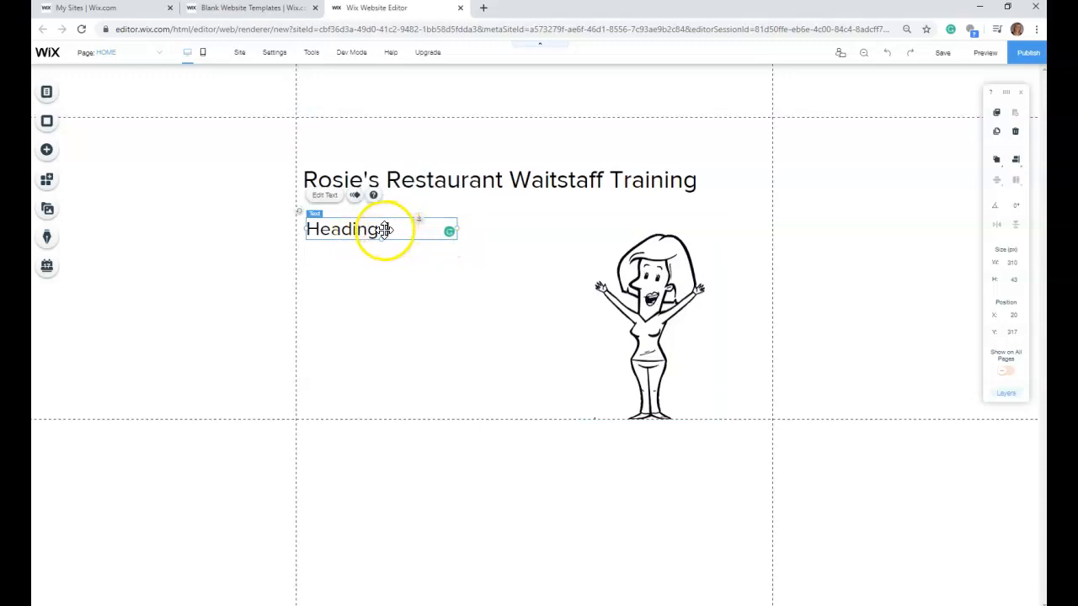
double_click(309, 229)
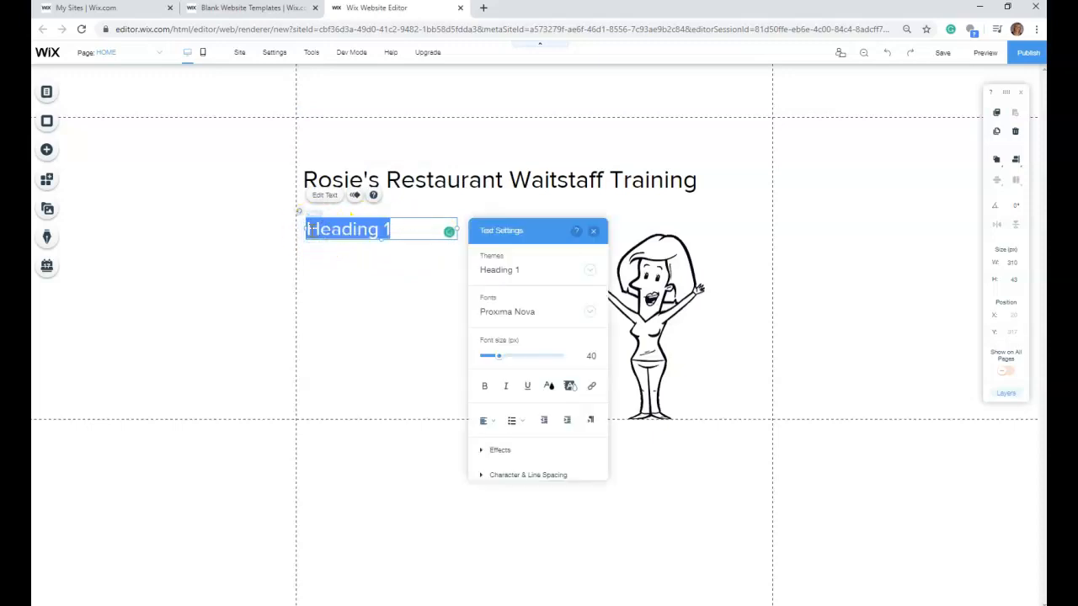
type("On this")
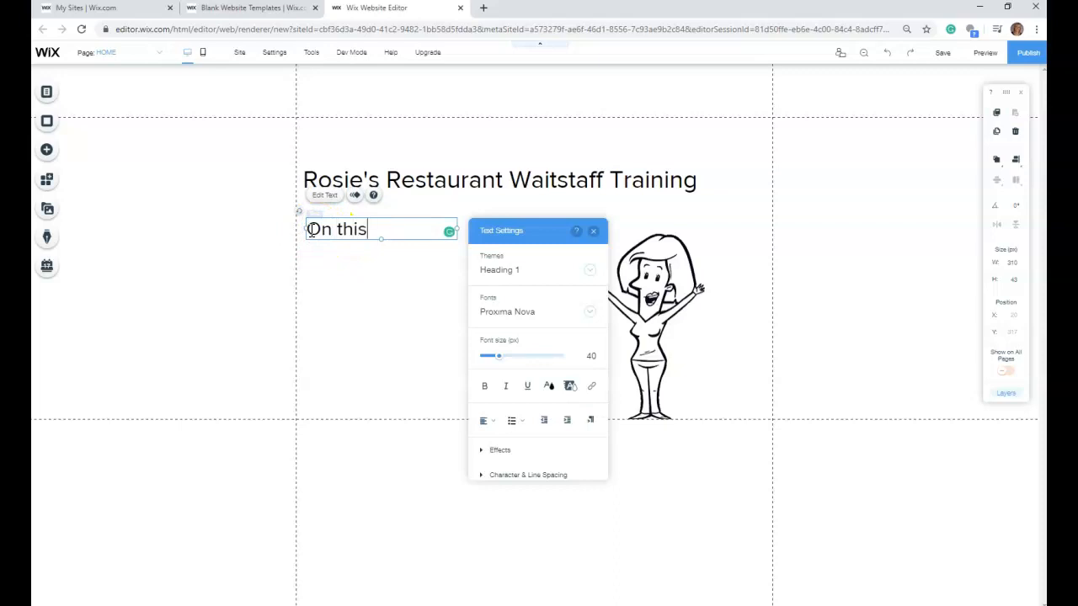
type(" training websit")
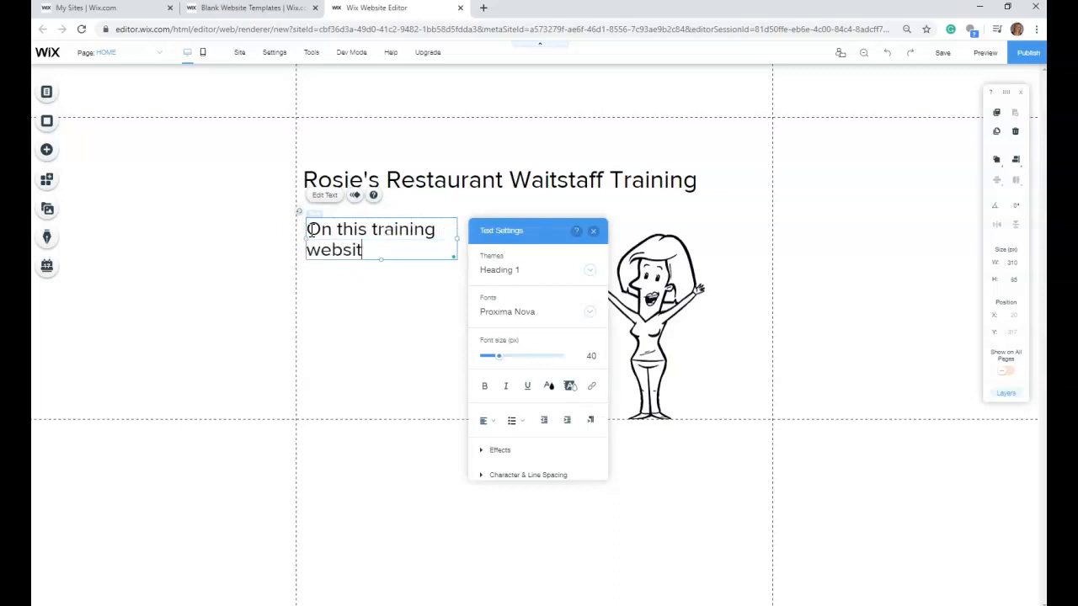
type("e, you will learn")
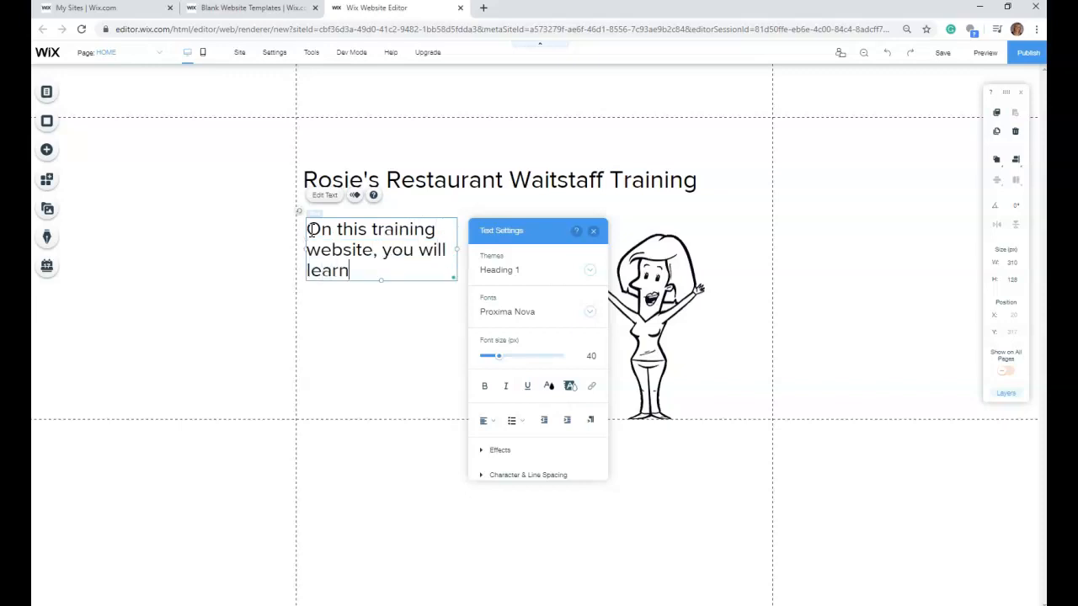
left_click(404, 324)
- Widen the introductory text box to about 550 px and set its font size to 28 px so the sentence fits on one line
left_click(426, 245)
left_click_drag(457, 249, 576, 242)
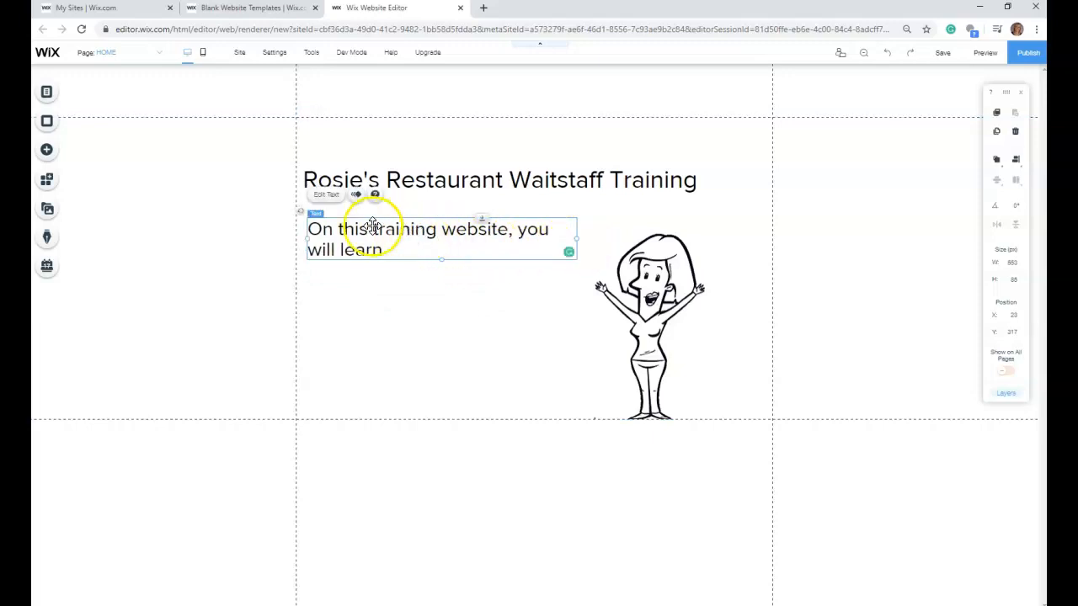
double_click(332, 234)
left_click(613, 361)
left_click_drag(619, 362, 613, 360)
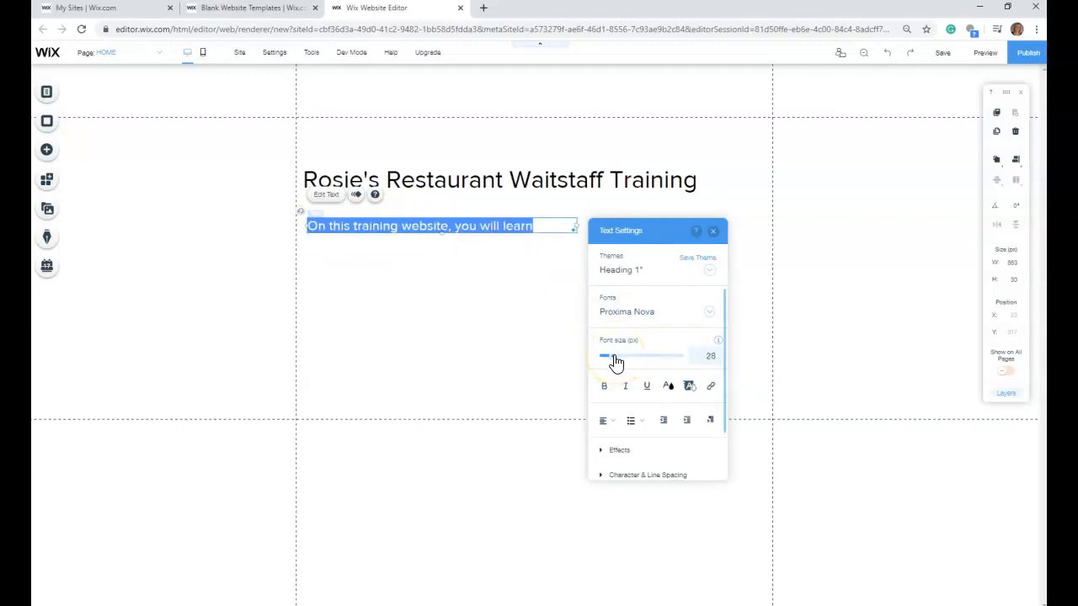
left_click(486, 300)
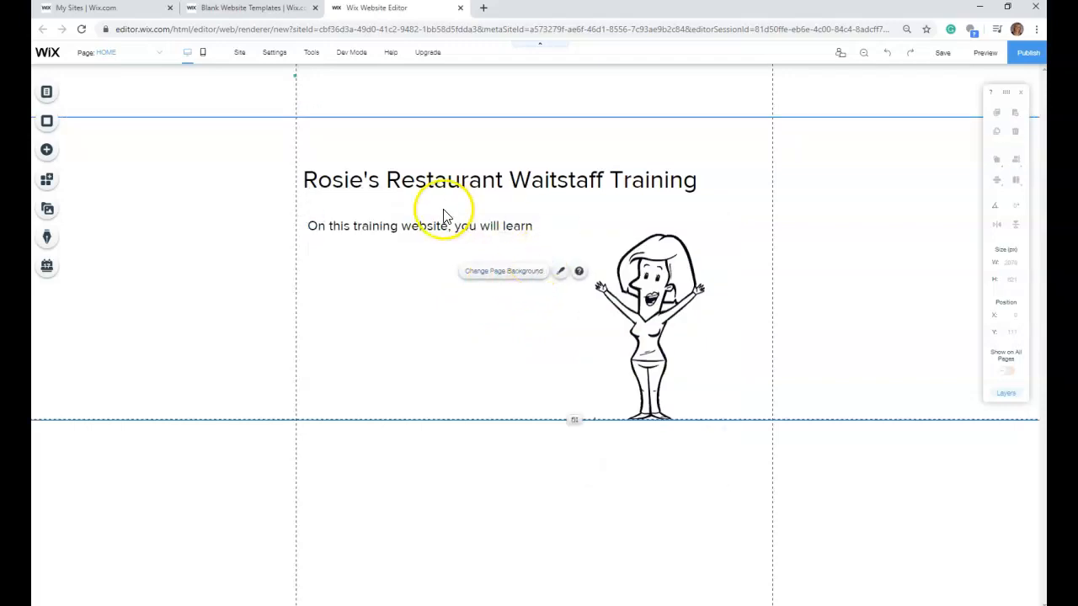
- Add a Heading 2 text element to the page
left_click(47, 150)
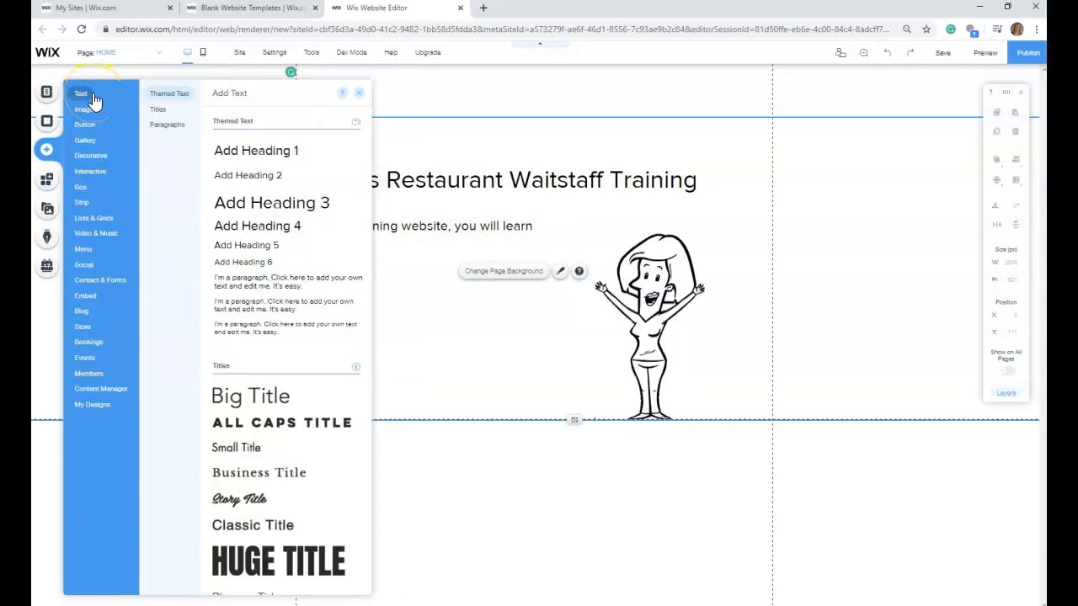
left_click(243, 175)
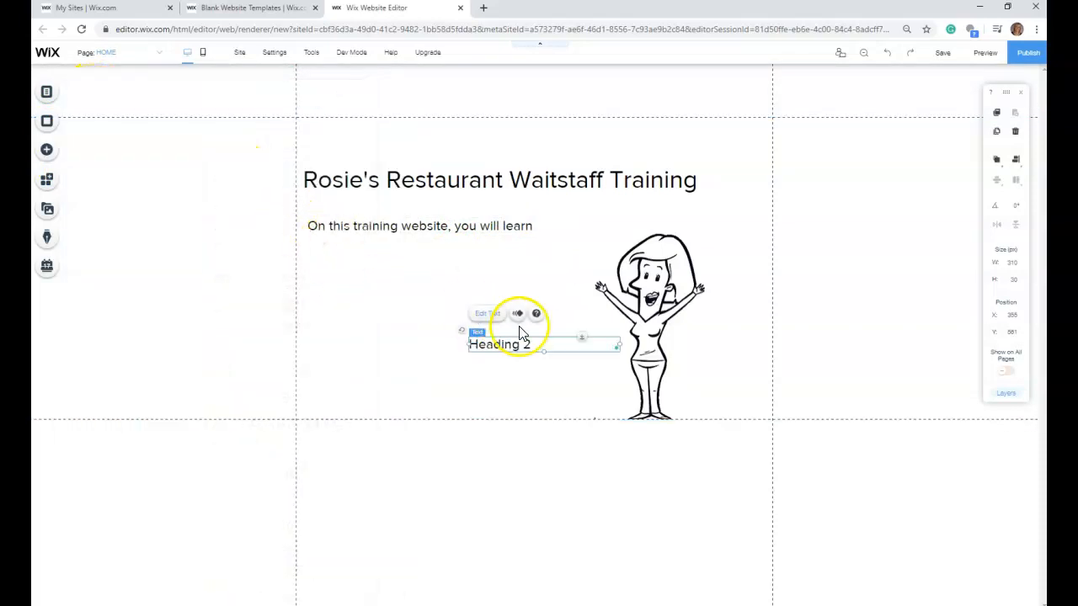
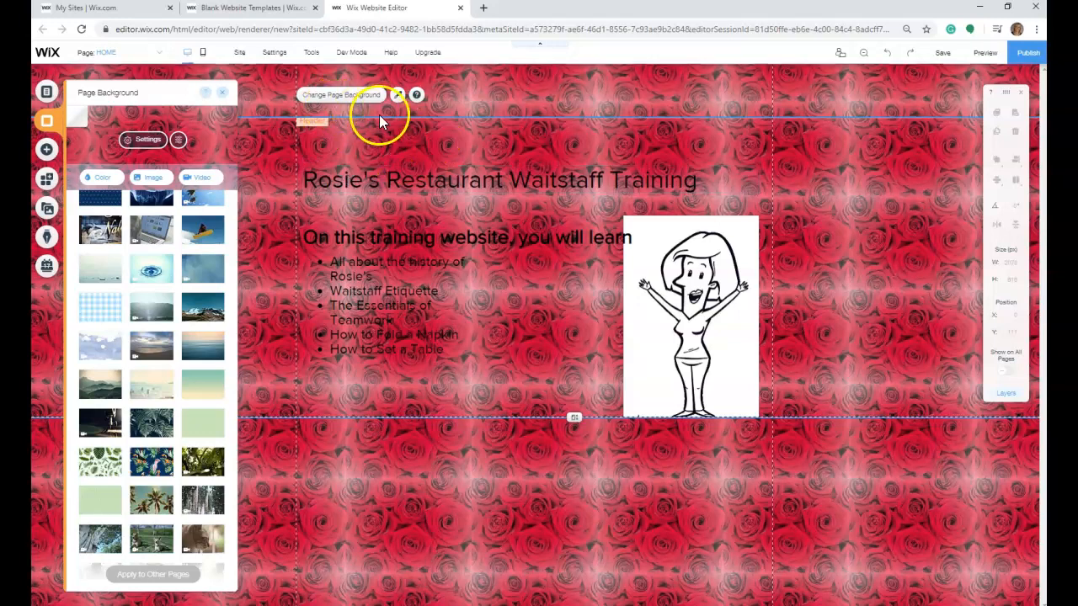
- Lower the opacity of the page's rose background image to 43%
left_click(397, 97)
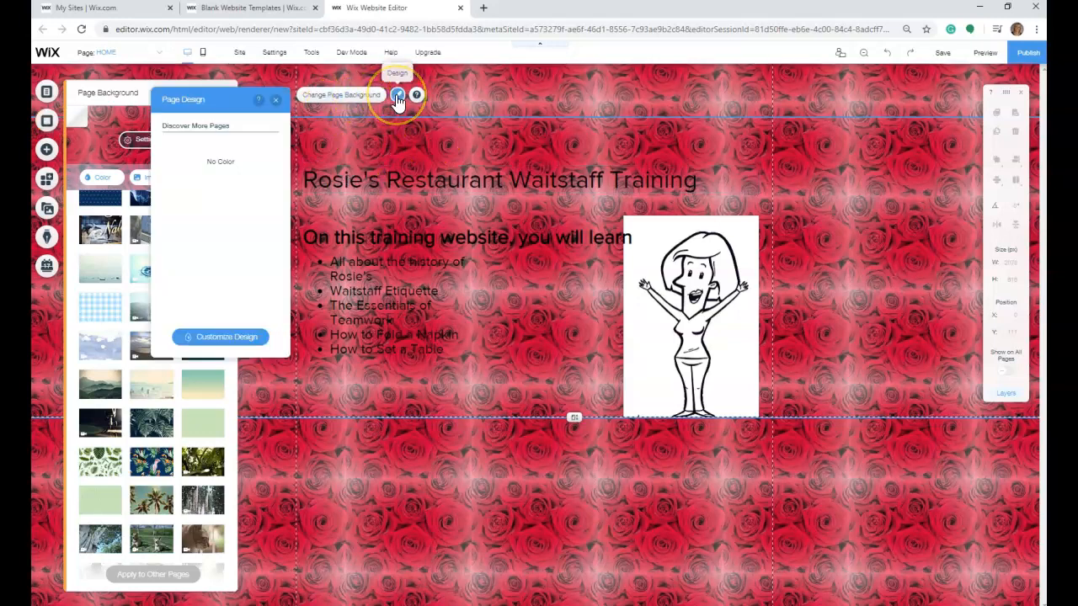
left_click(447, 130)
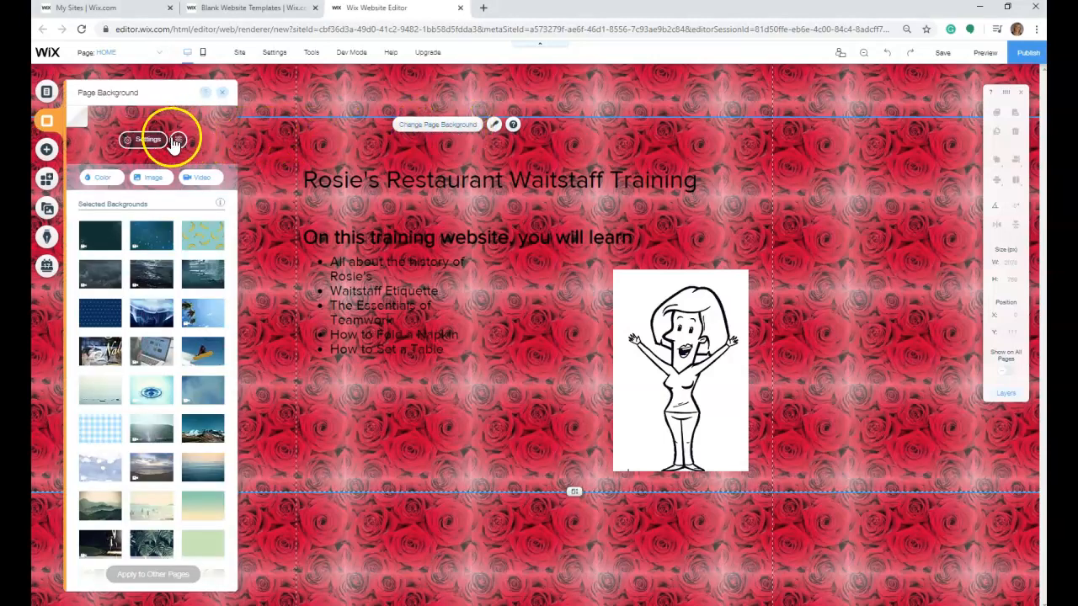
left_click(148, 141)
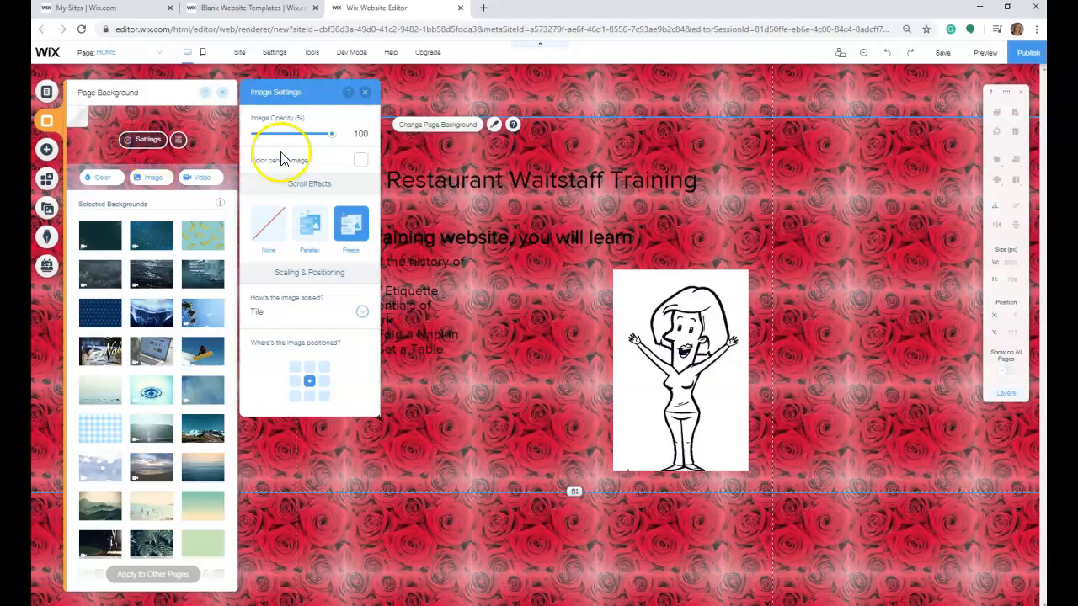
left_click_drag(331, 139, 289, 140)
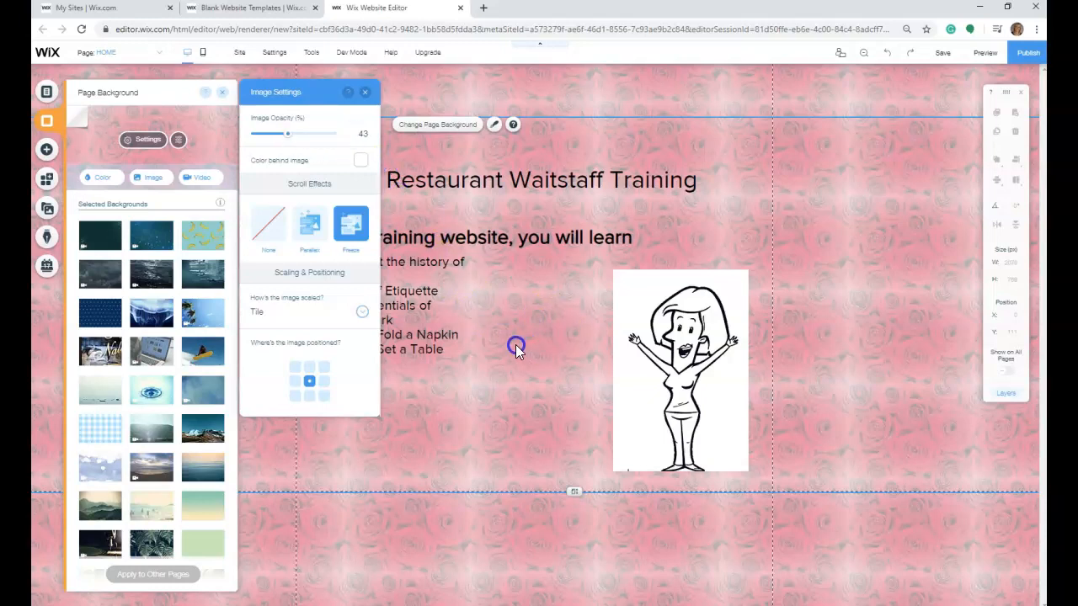
left_click(365, 92)
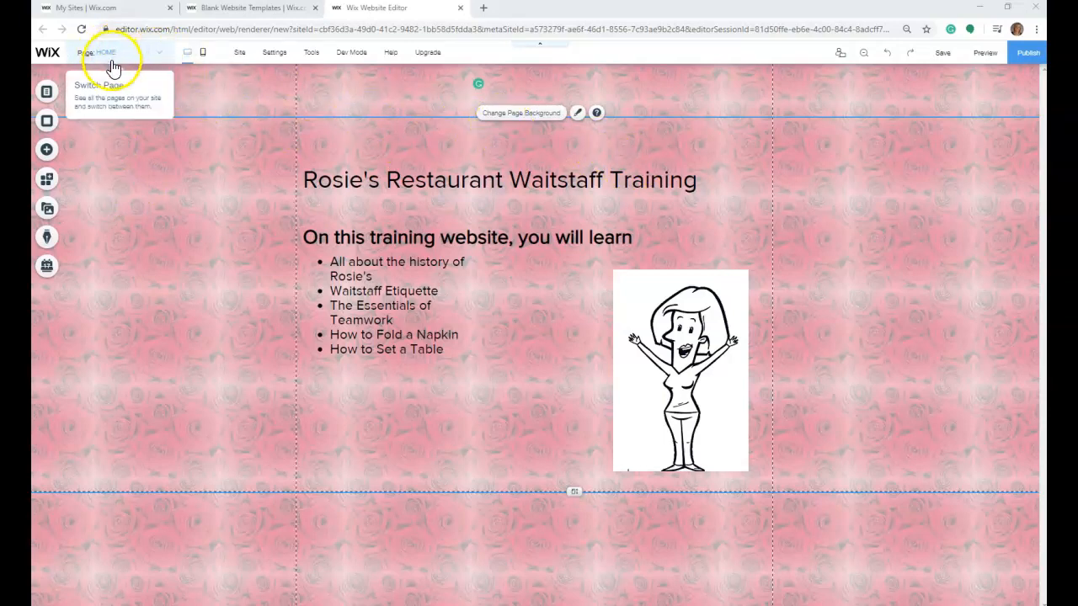
- Add a new site page and name it "New Hire Orientation"
left_click(157, 52)
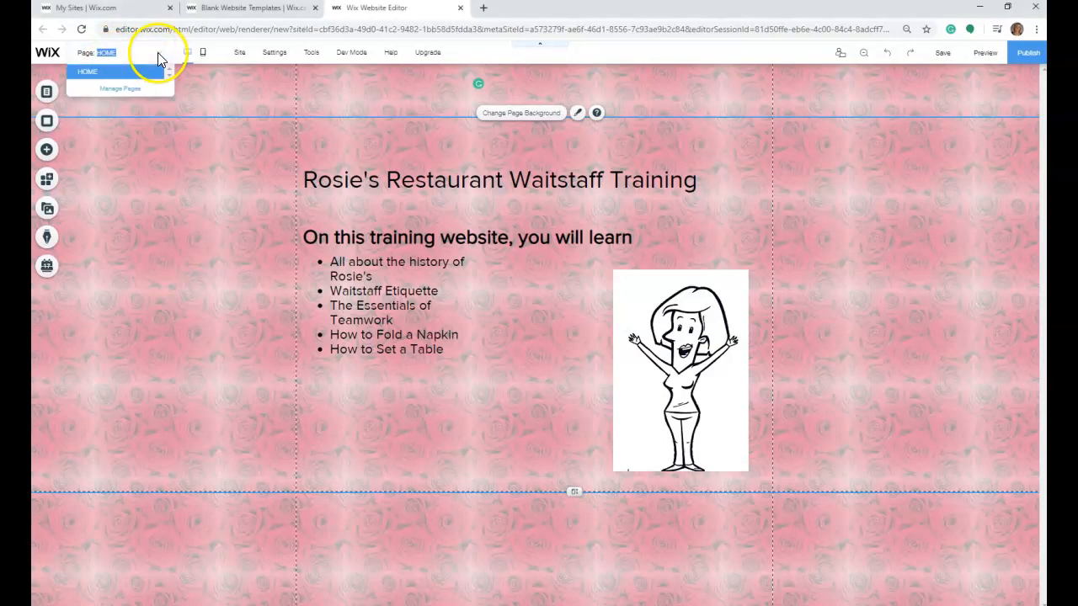
left_click(130, 88)
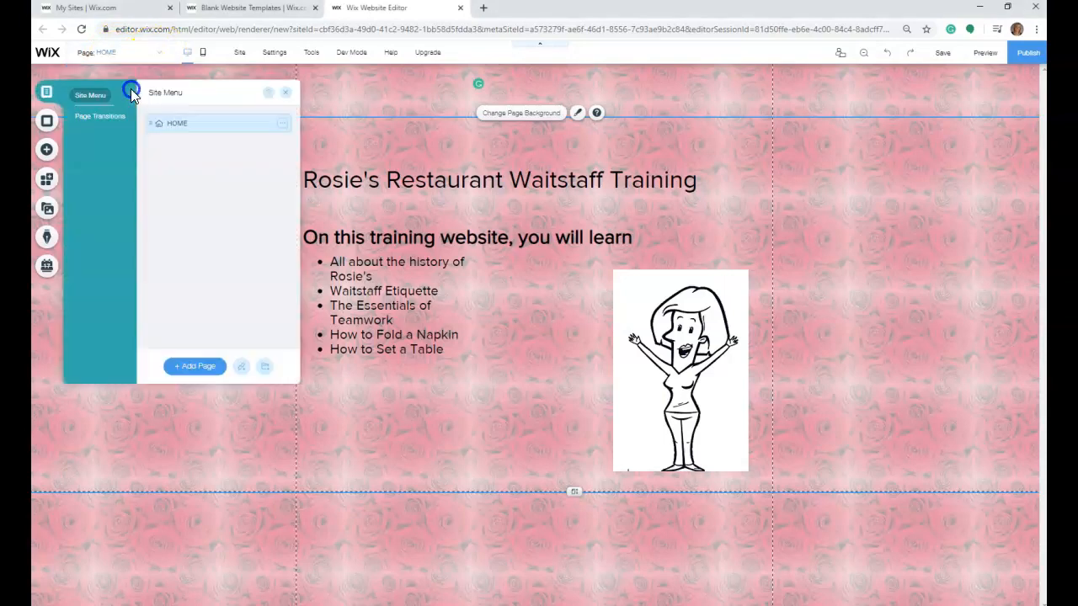
left_click(188, 369)
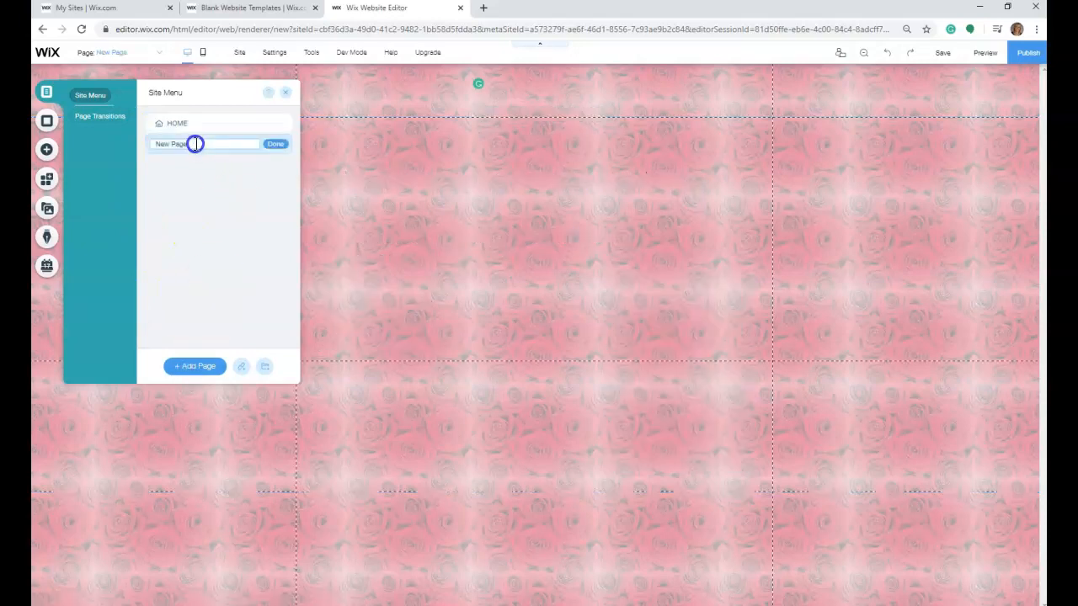
left_click(754, 382)
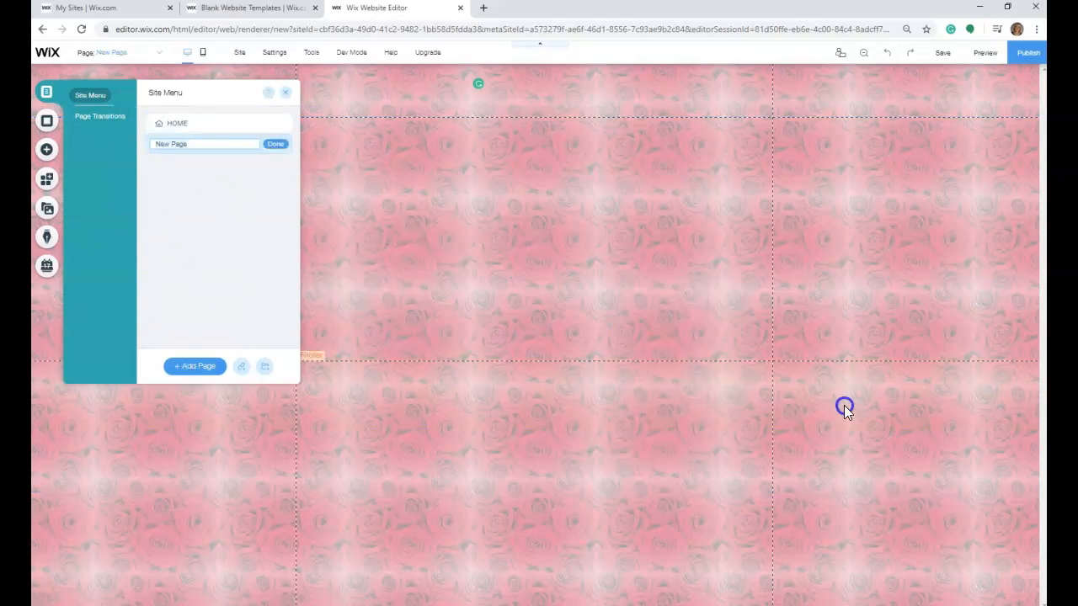
key("ctrl+a")
key("BackSpace")
type("New Hire Orientat")
left_click(280, 148)
- Add another page named "Waitstaff Etiquette" to the site
left_click(200, 368)
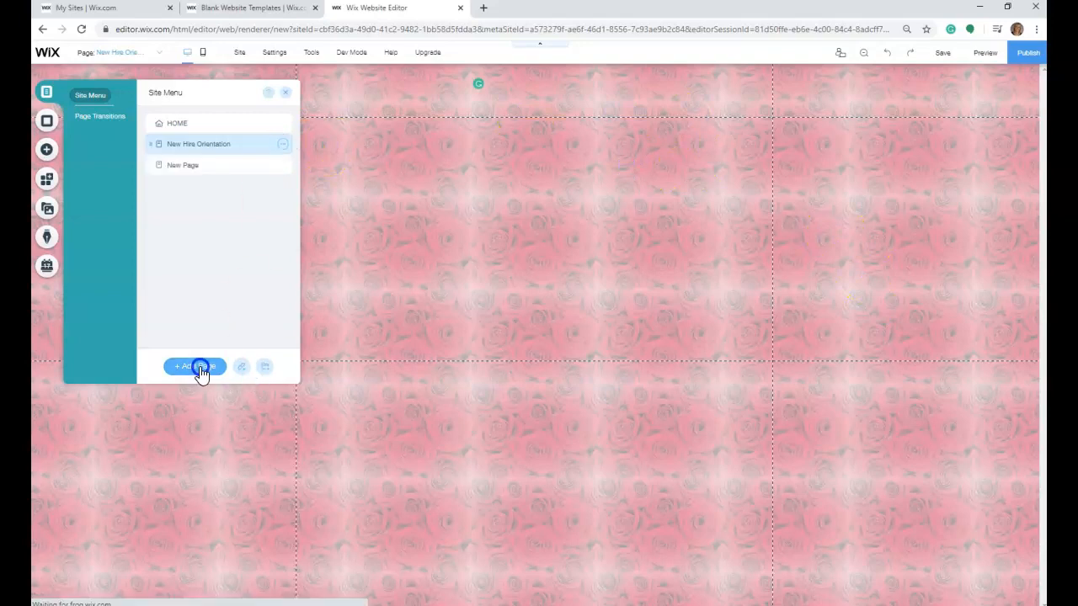
left_click_drag(196, 163, 146, 162)
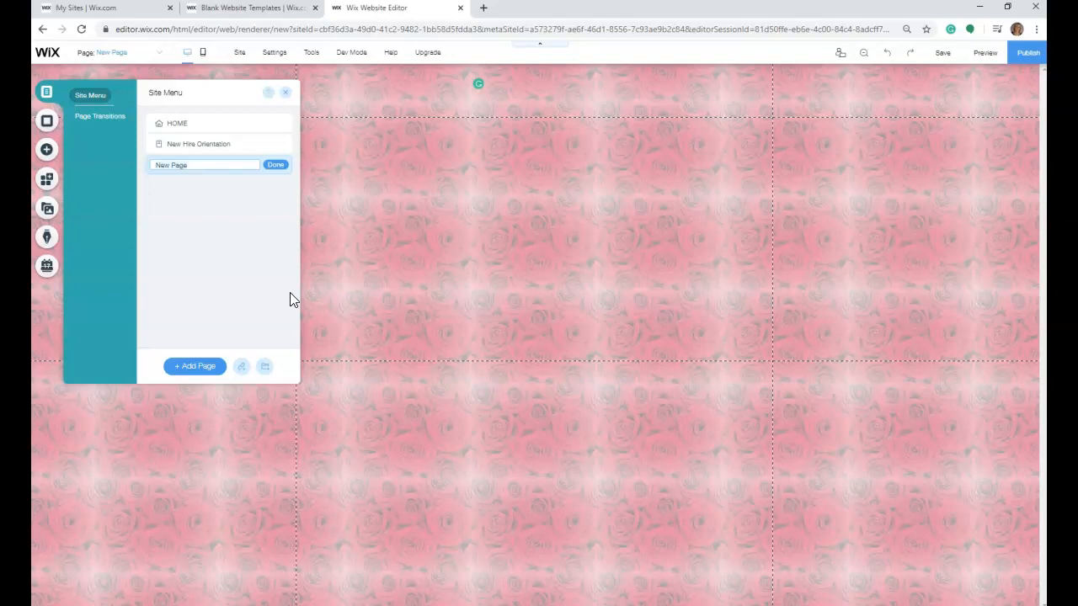
type("W")
type("aitstaff Etiquette")
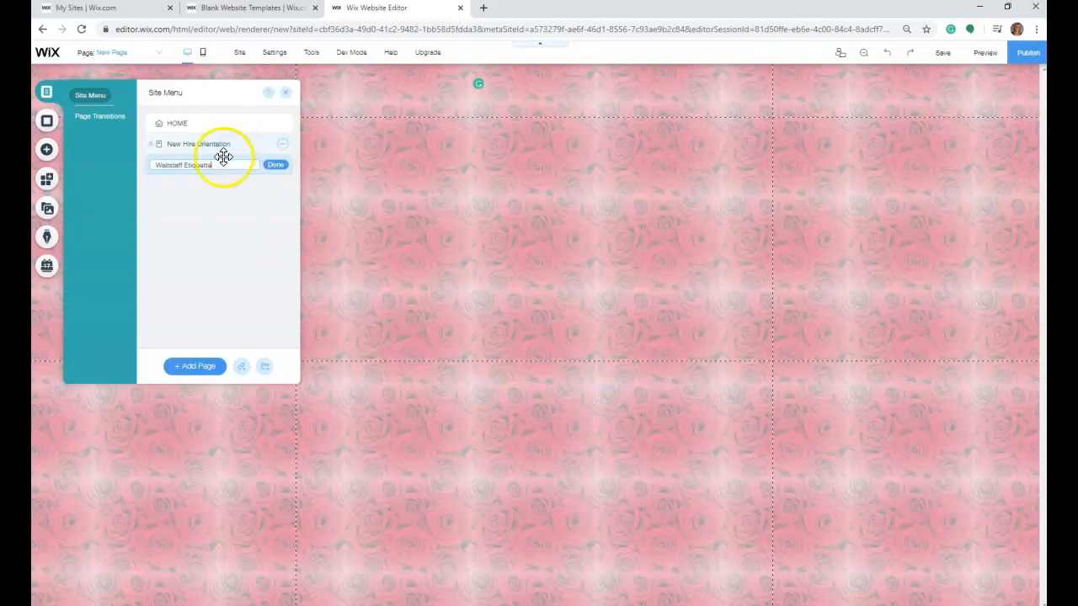
left_click(275, 164)
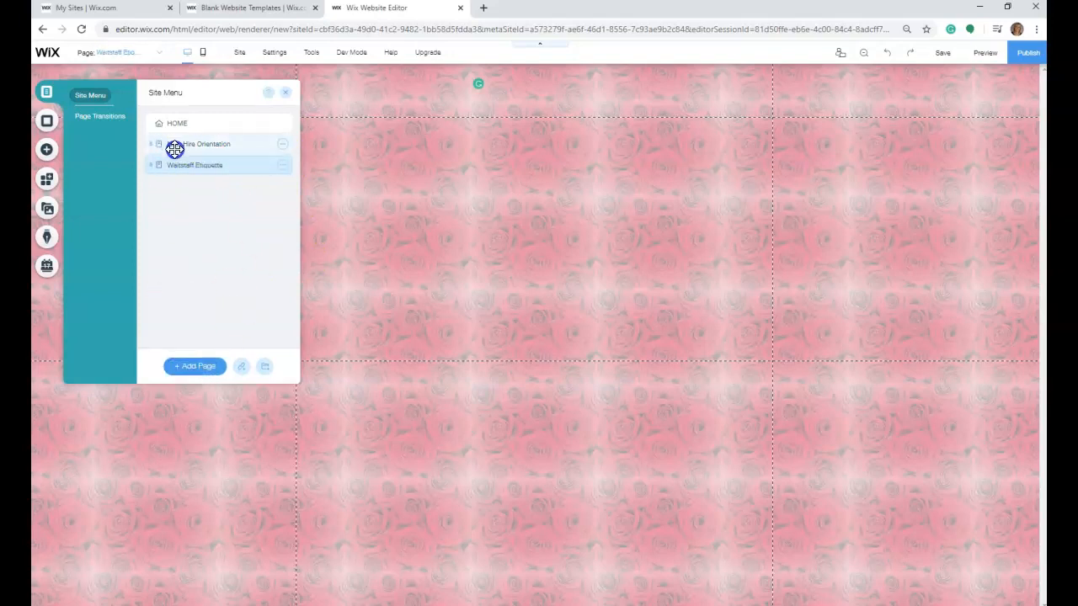
- Add a page named "Teamwork" below the Waitstaff Etiquette page
left_click(180, 368)
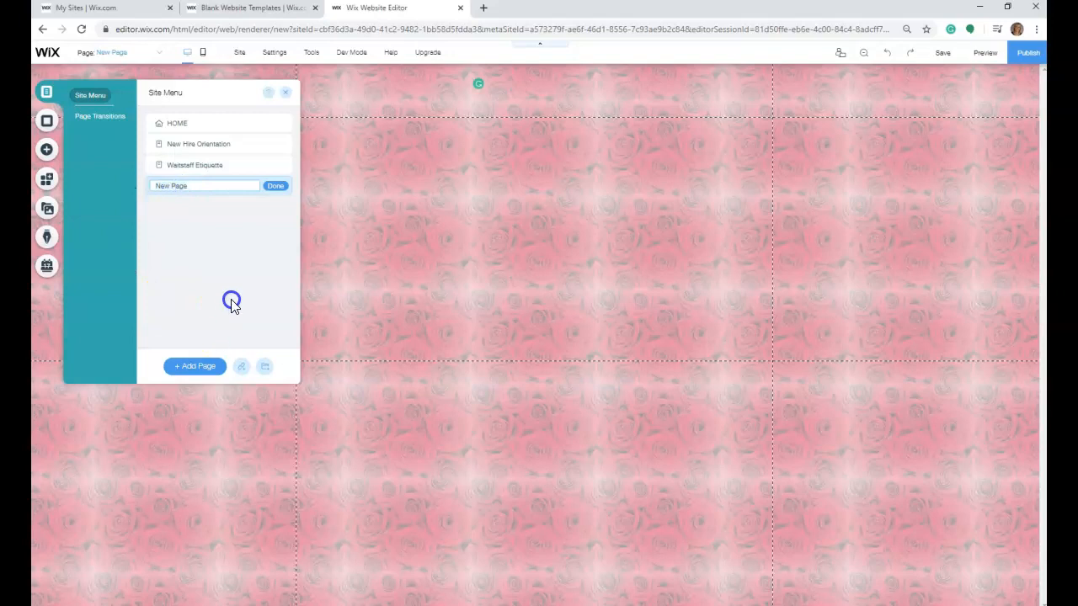
type("Teamwork")
left_click(276, 185)
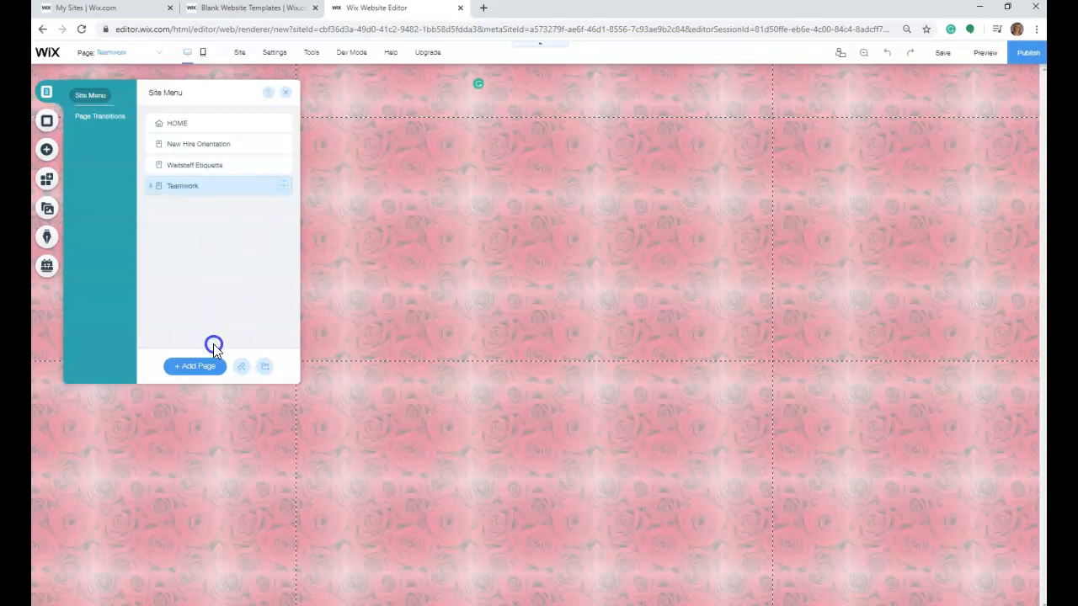
- Add a page named "How to Fold a Napkin" below Teamwork
left_click(184, 369)
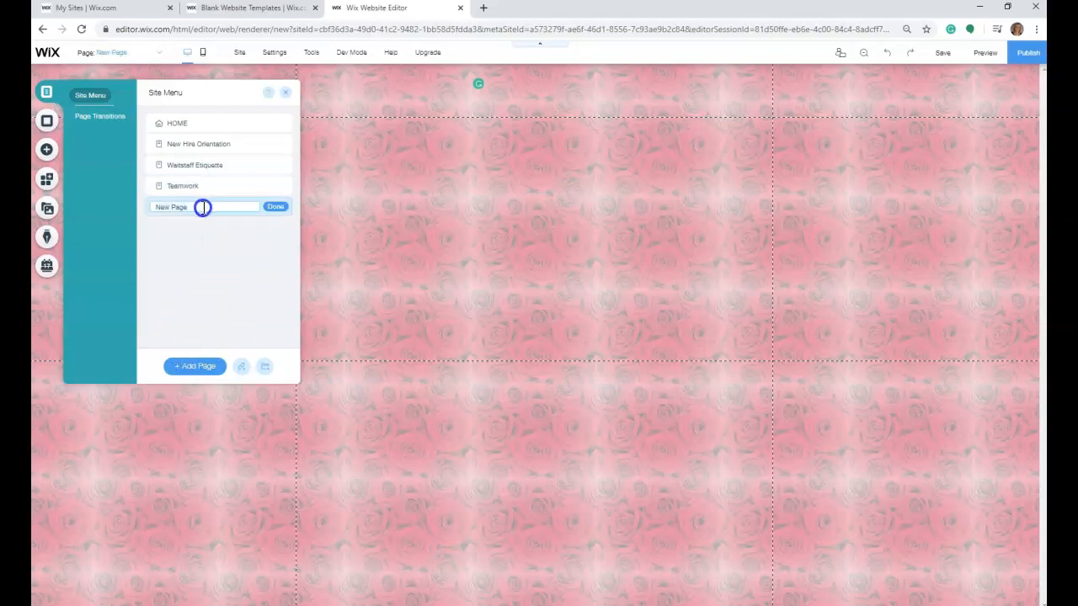
left_click_drag(199, 206, 152, 207)
type("How to Fold a Napkin")
left_click(279, 208)
- Add a page named "How to Set a Table" below How to Fold a Napkin
left_click(207, 364)
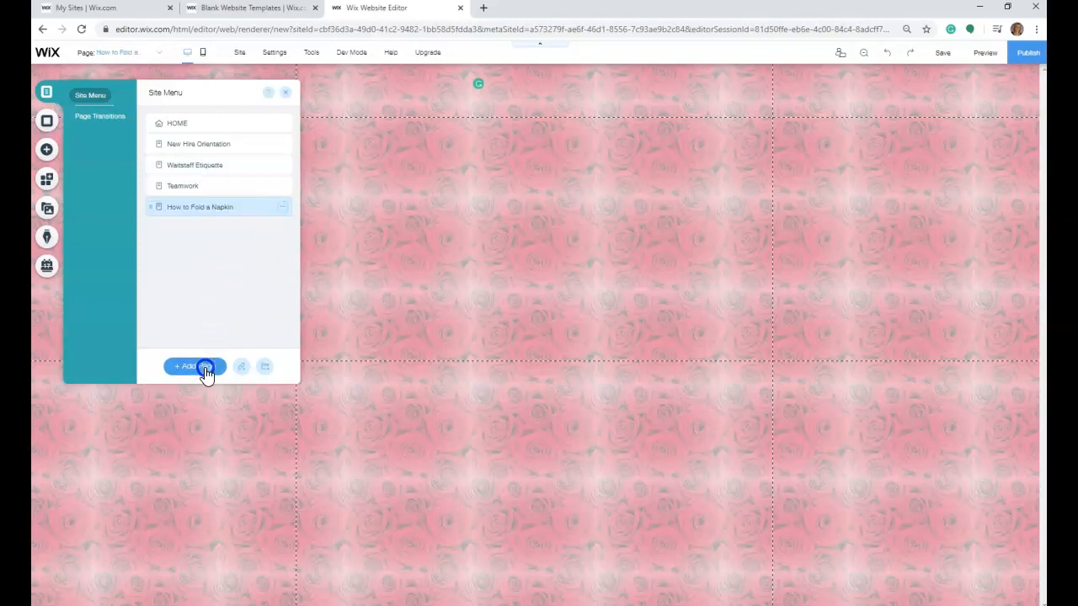
left_click(184, 264)
double_click(191, 227)
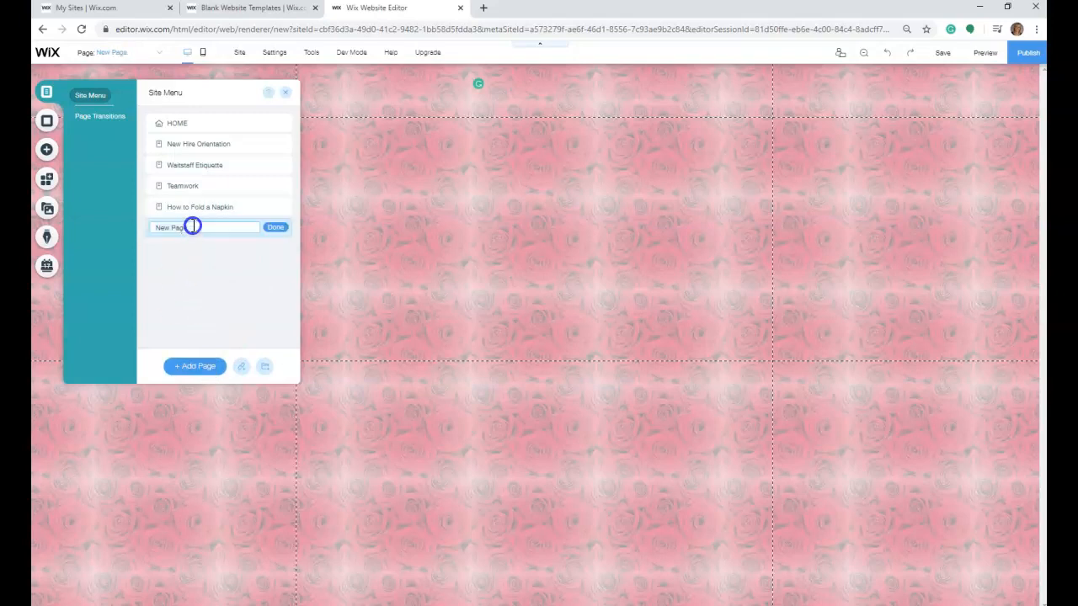
left_click_drag(194, 225, 155, 229)
type("How to Set a Table")
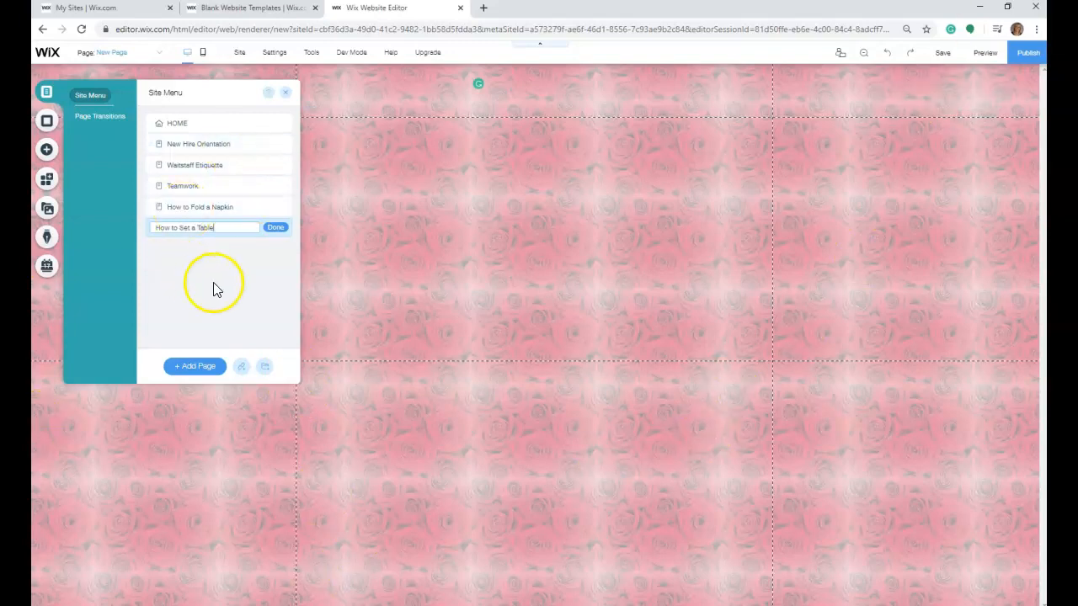
left_click(278, 229)
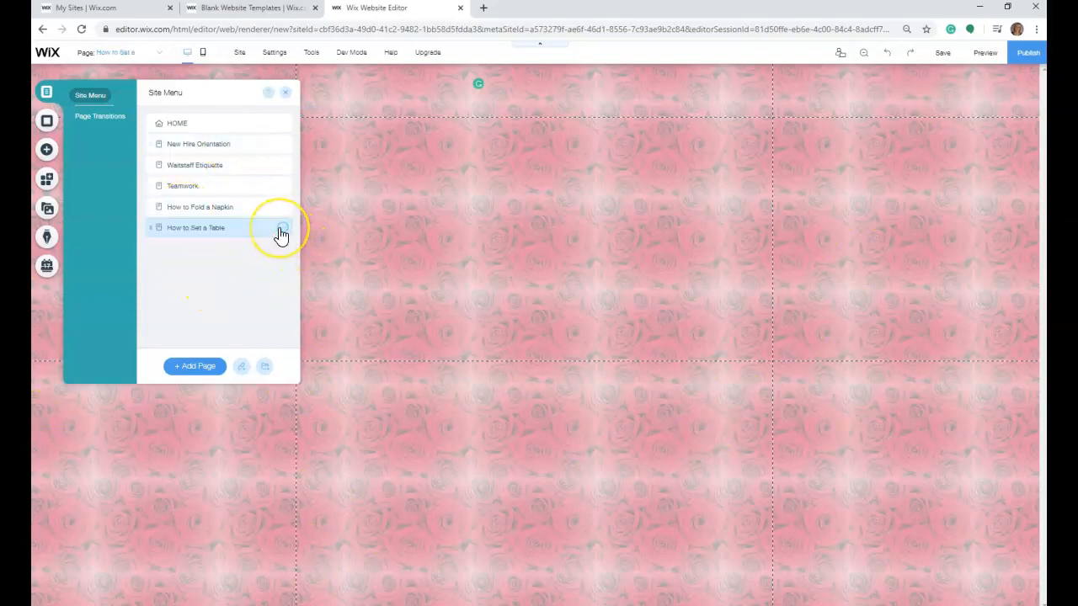
- Add a last page named "Discussion" and close the site's page list
left_click(199, 368)
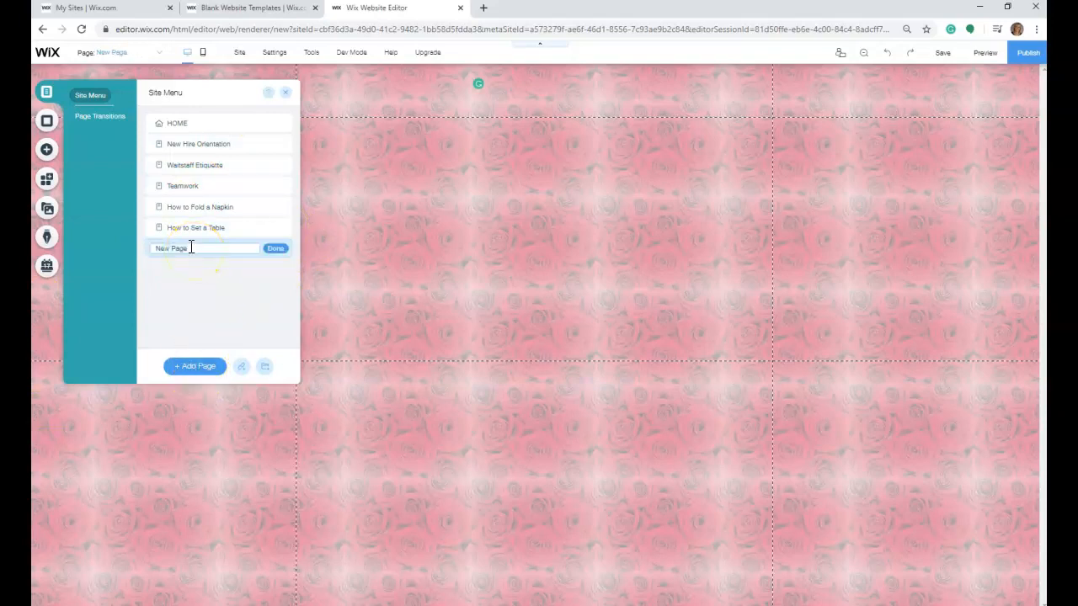
type("Discussion")
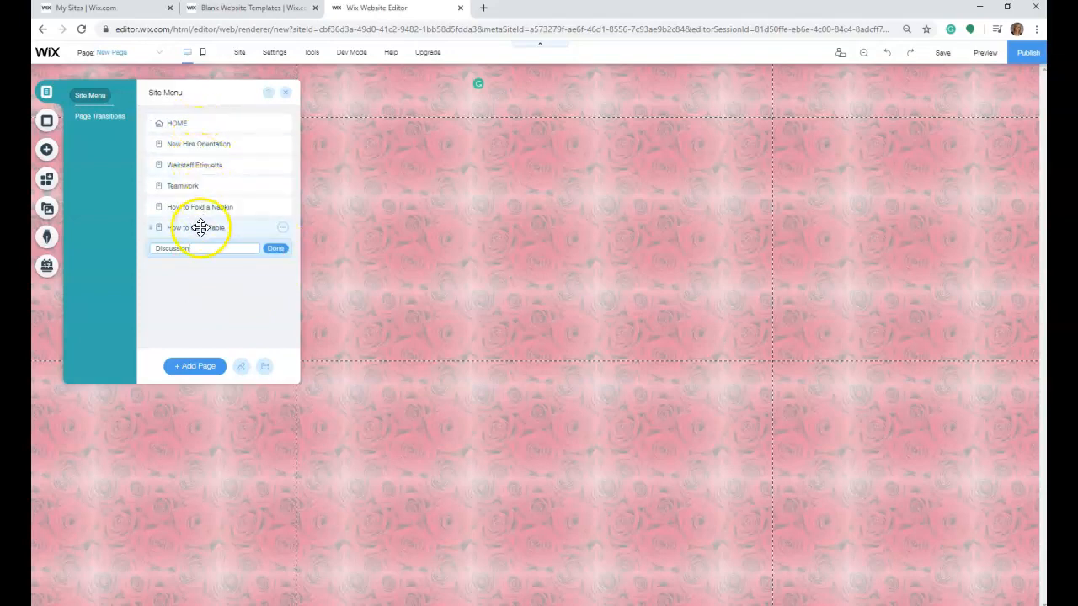
left_click(275, 249)
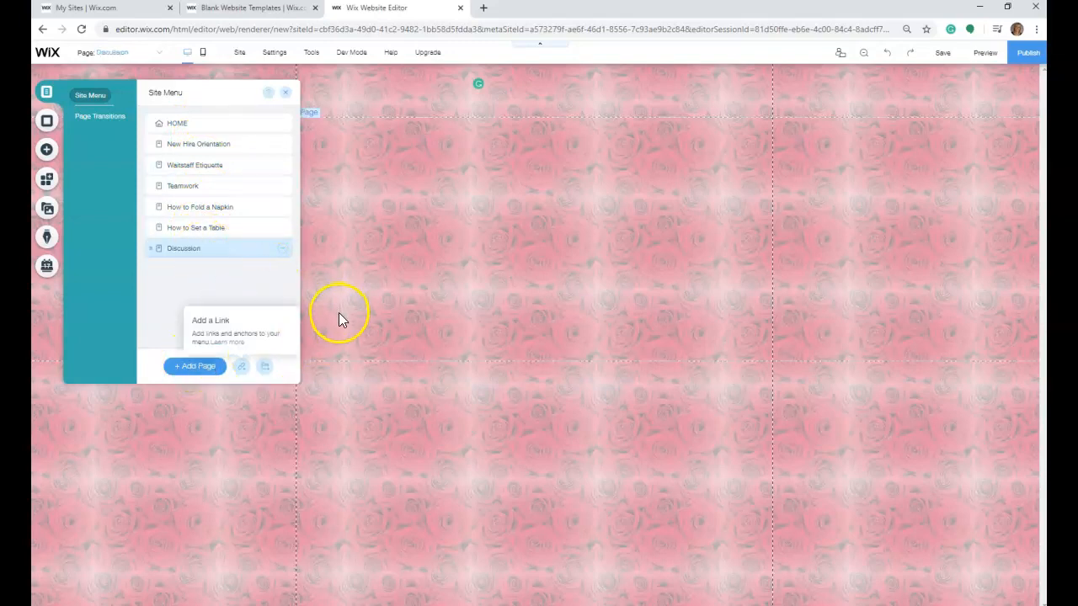
left_click(286, 92)
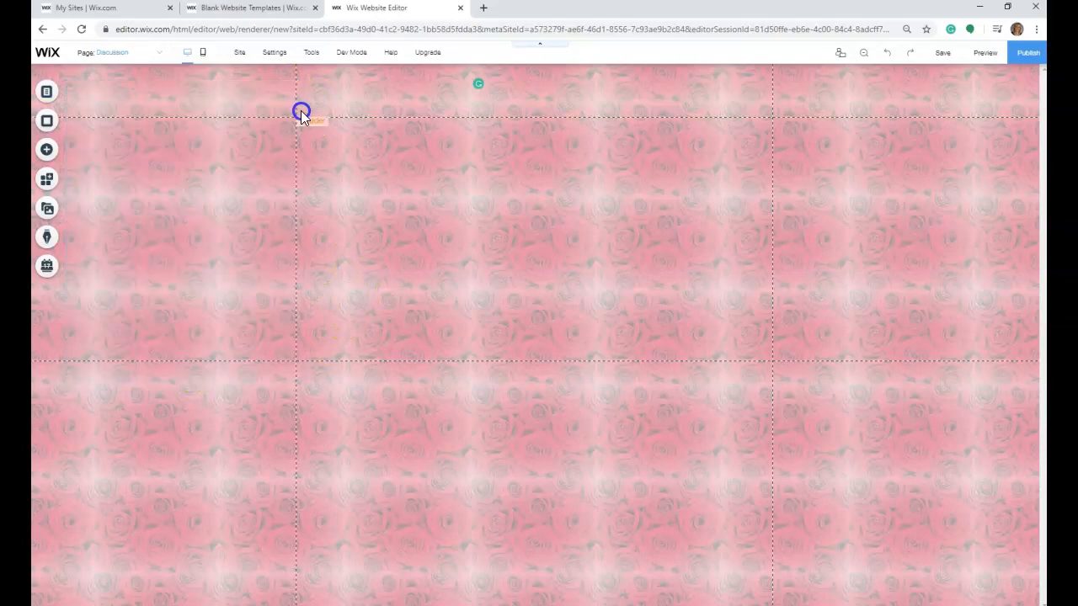
- Switch the editor from the Discussion page back to the HOME page
left_click(730, 412)
left_click(176, 144)
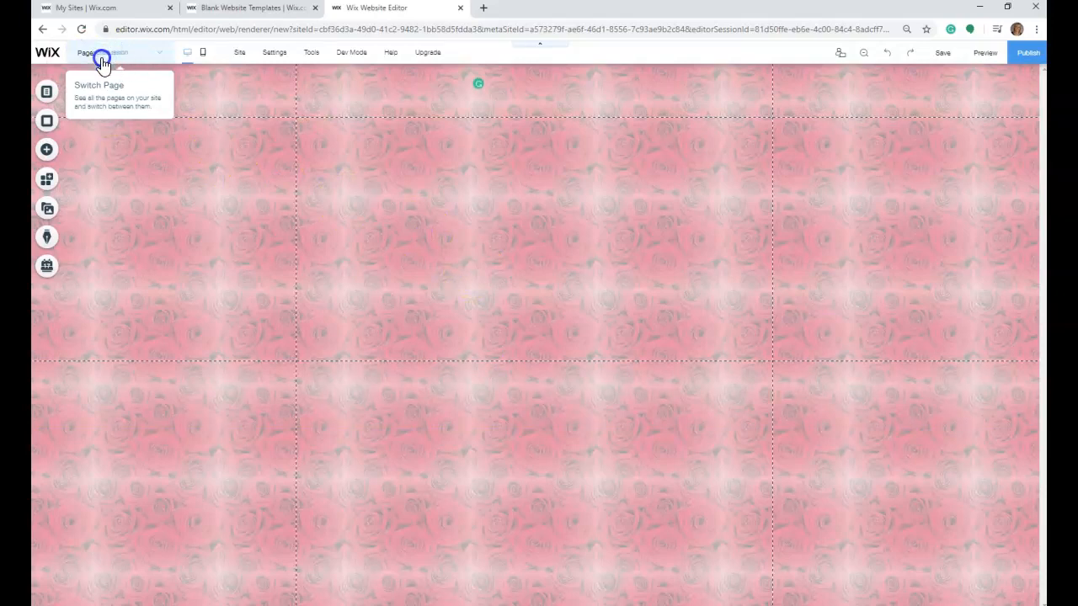
left_click(164, 62)
left_click(143, 71)
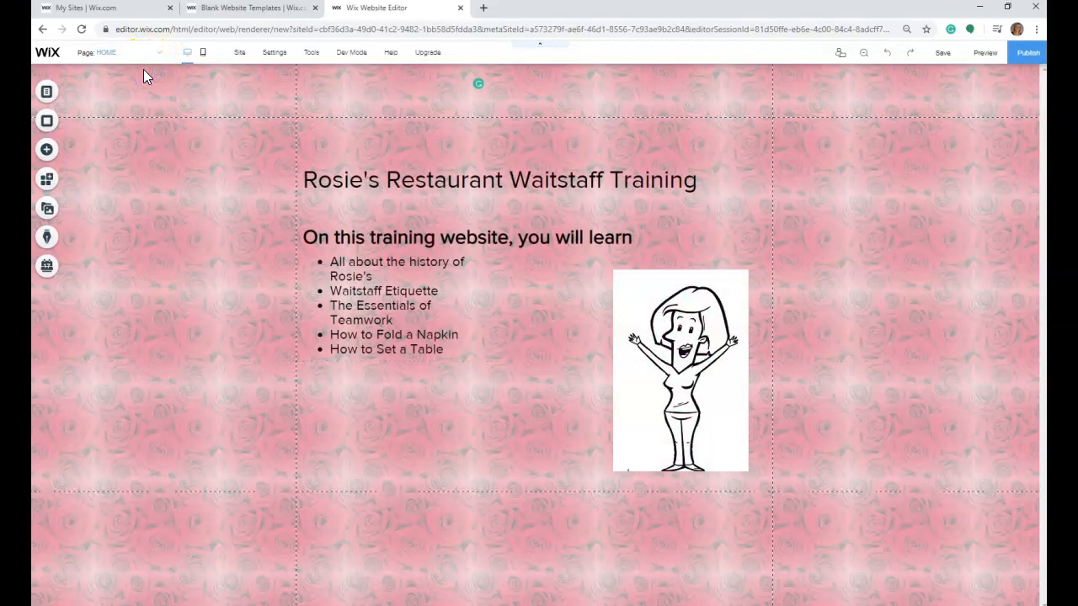
- Add the horizontal menu style with a pink Home item and black underline to the HOME page
left_click(45, 151)
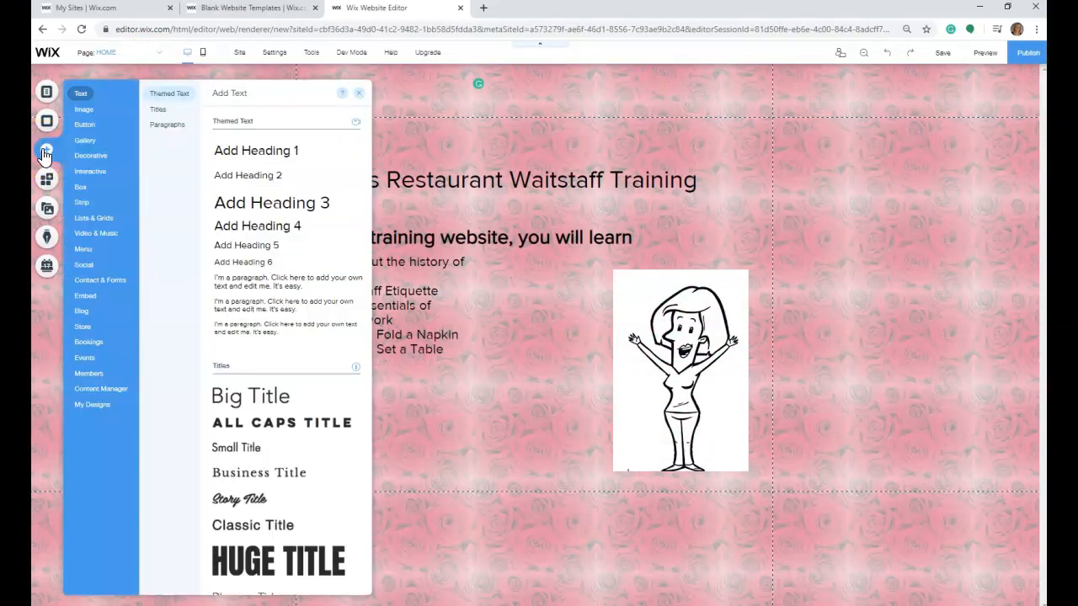
mouse_move(83, 250)
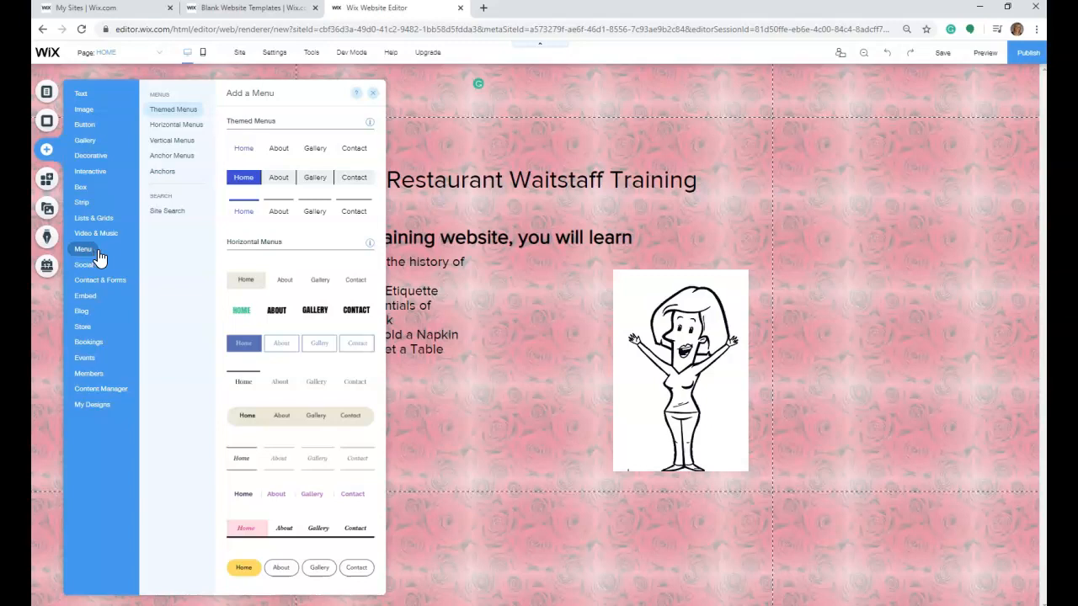
left_click(248, 534)
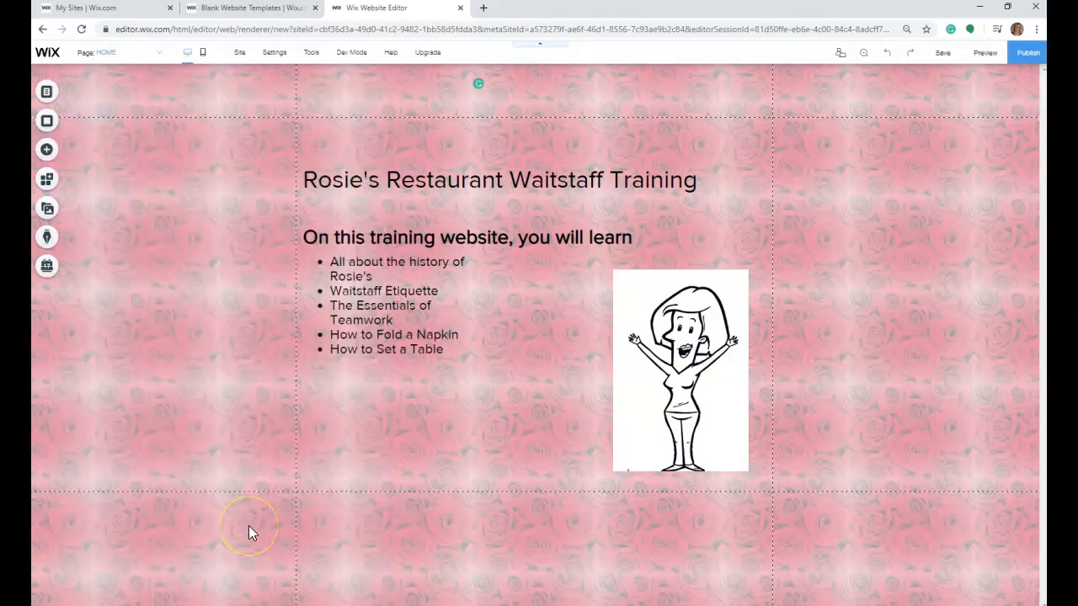
- Add another pink-and-black horizontal menu above the restaurant title and widen it past both vertical page guides
left_click(47, 150)
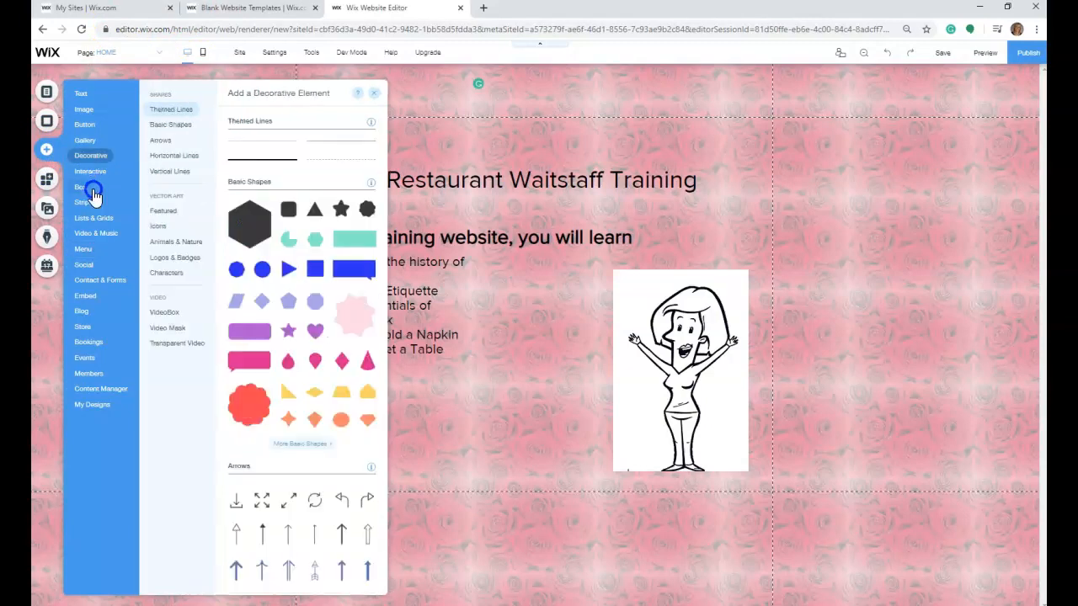
left_click(82, 252)
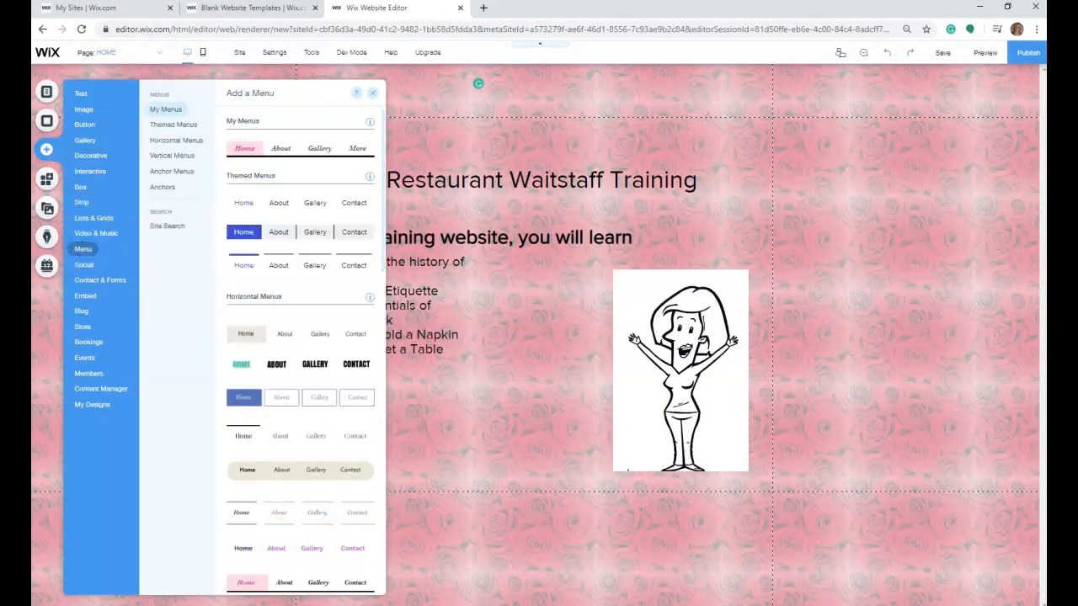
left_click(249, 584)
left_click_drag(249, 585, 233, 130)
left_click_drag(730, 129, 867, 126)
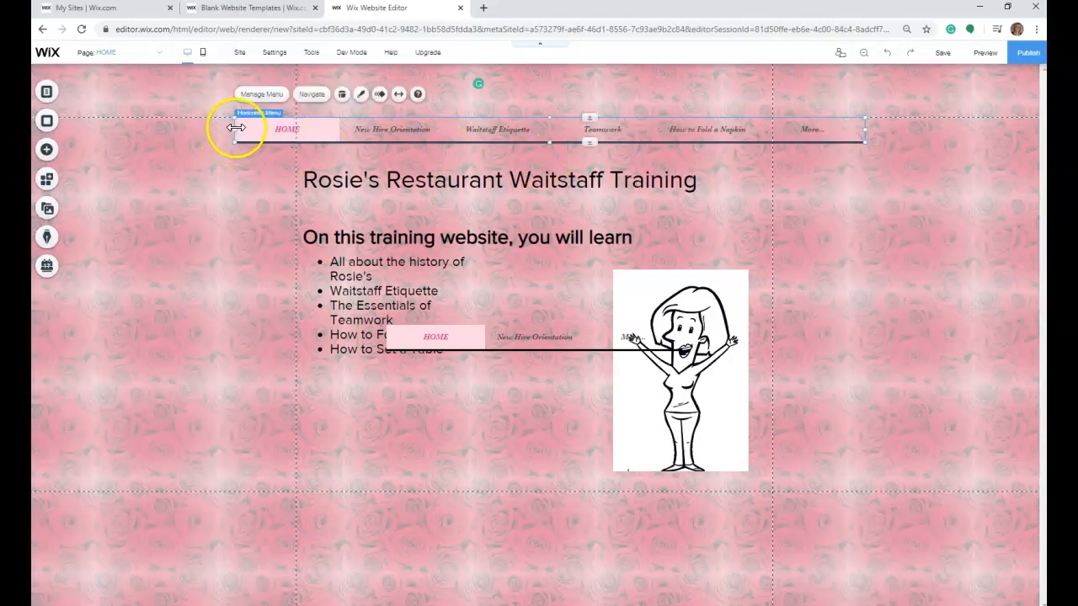
- Review the pages managed by the widened horizontal menu and close the page list
right_click(324, 127)
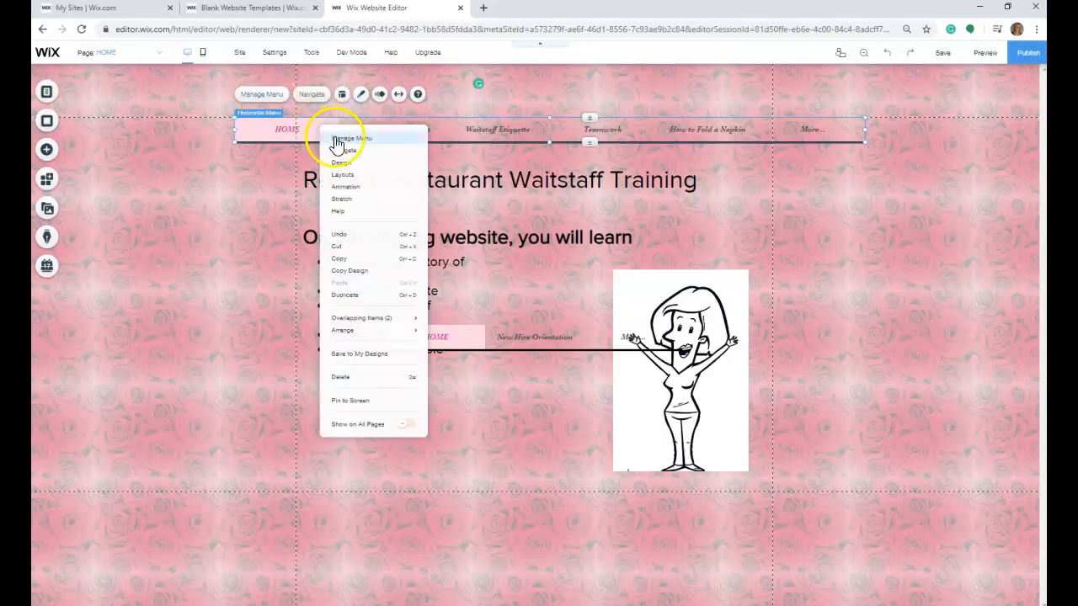
left_click(338, 140)
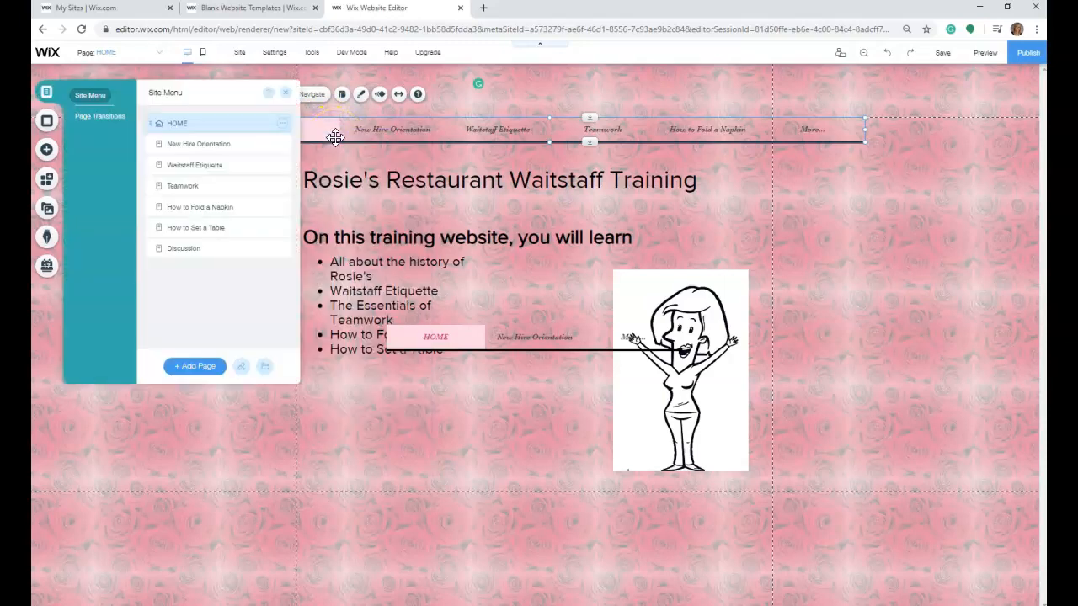
left_click(288, 93)
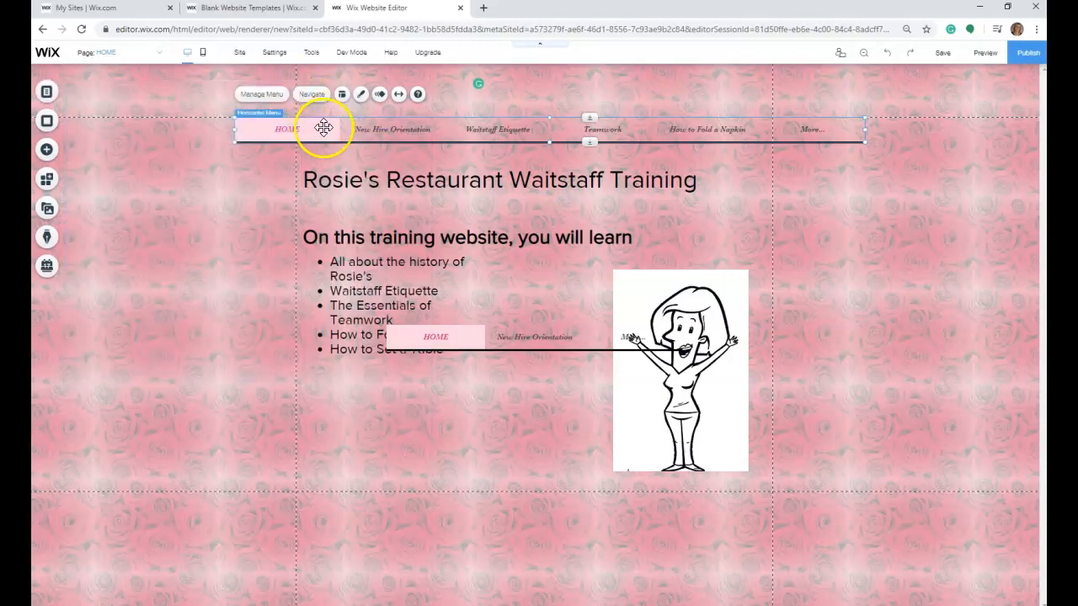
right_click(324, 127)
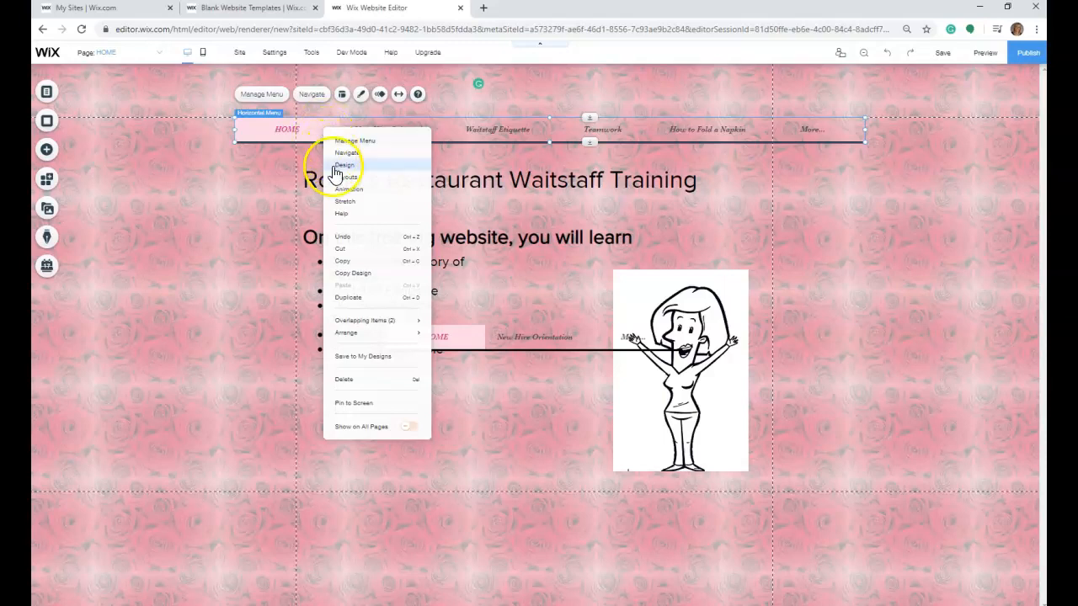
left_click(344, 203)
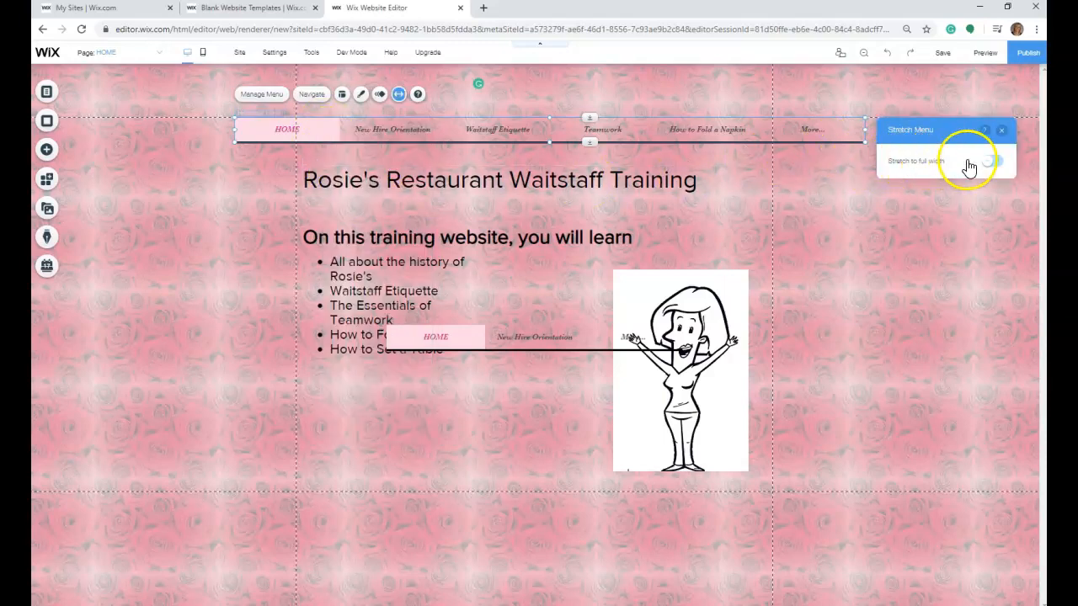
left_click(997, 166)
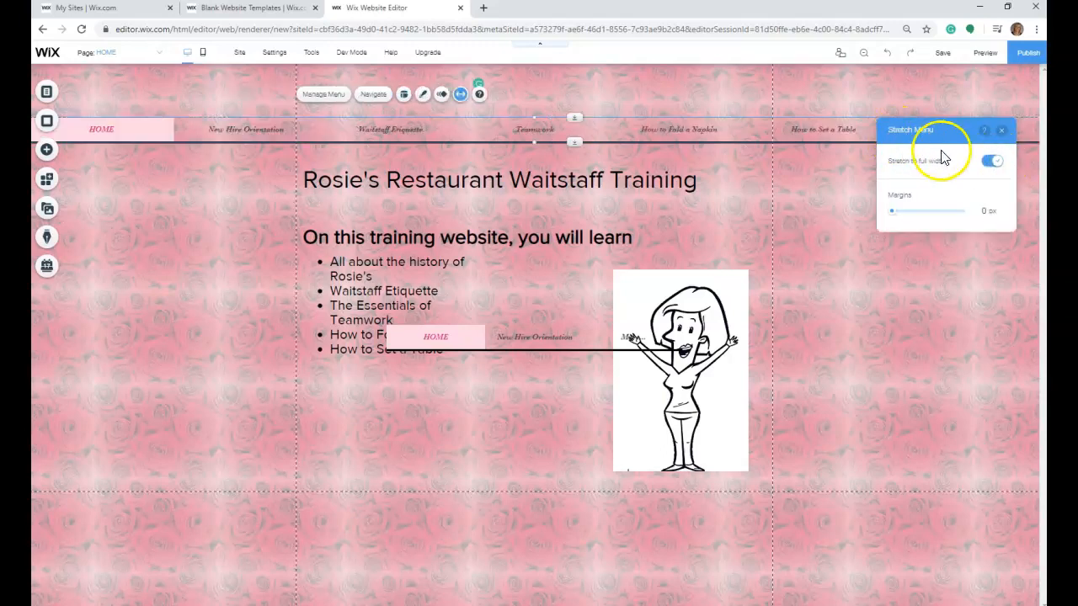
left_click(991, 161)
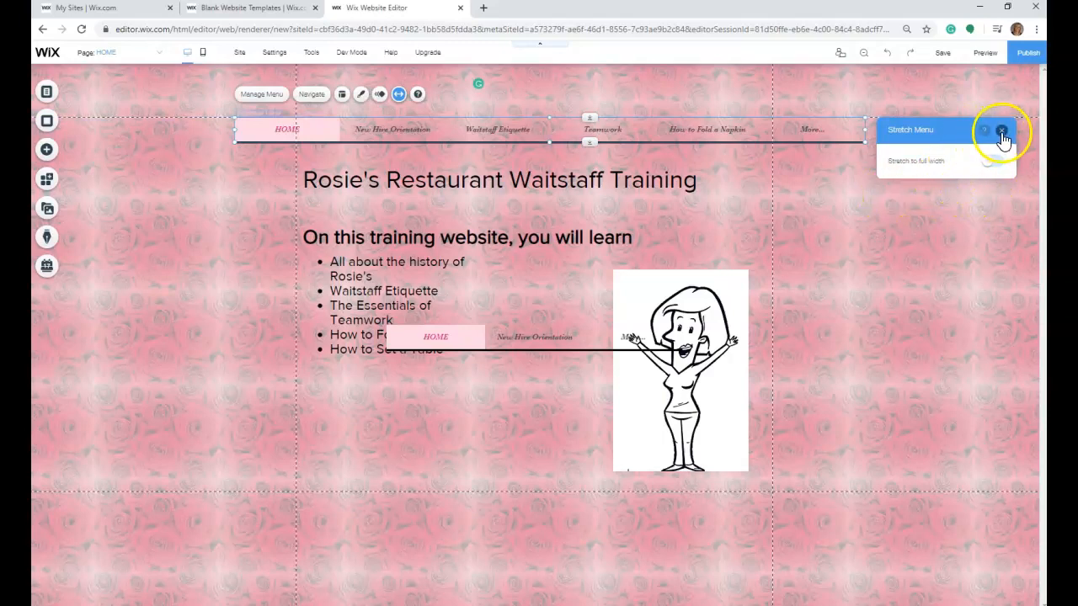
left_click(997, 166)
left_click(1001, 130)
- Stretch the horizontal menu above the restaurant title to the full page width with 0 px margins
right_click(346, 128)
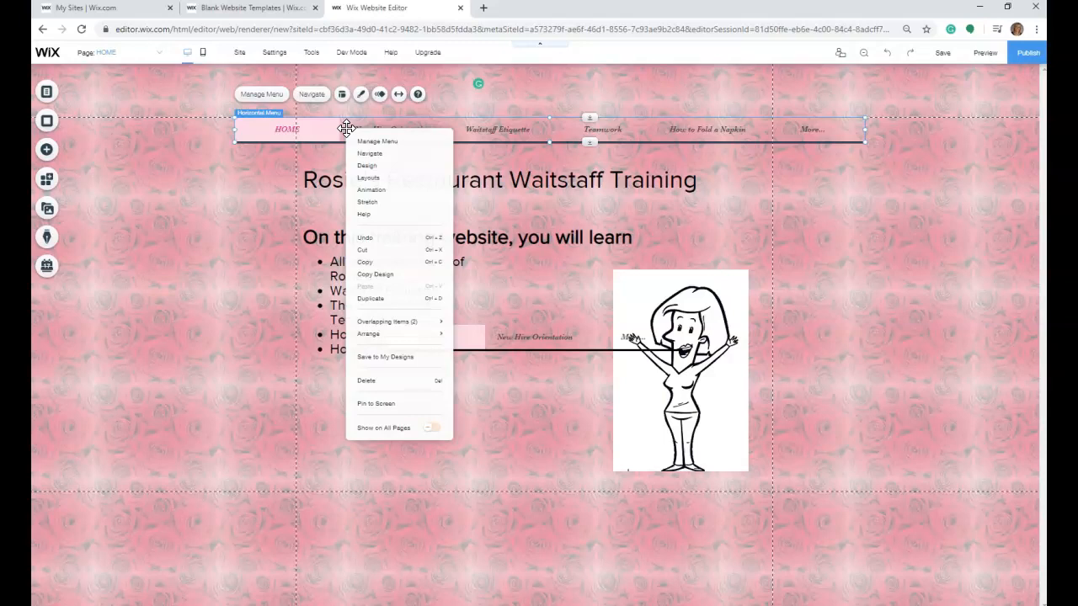
left_click(375, 323)
left_click(372, 202)
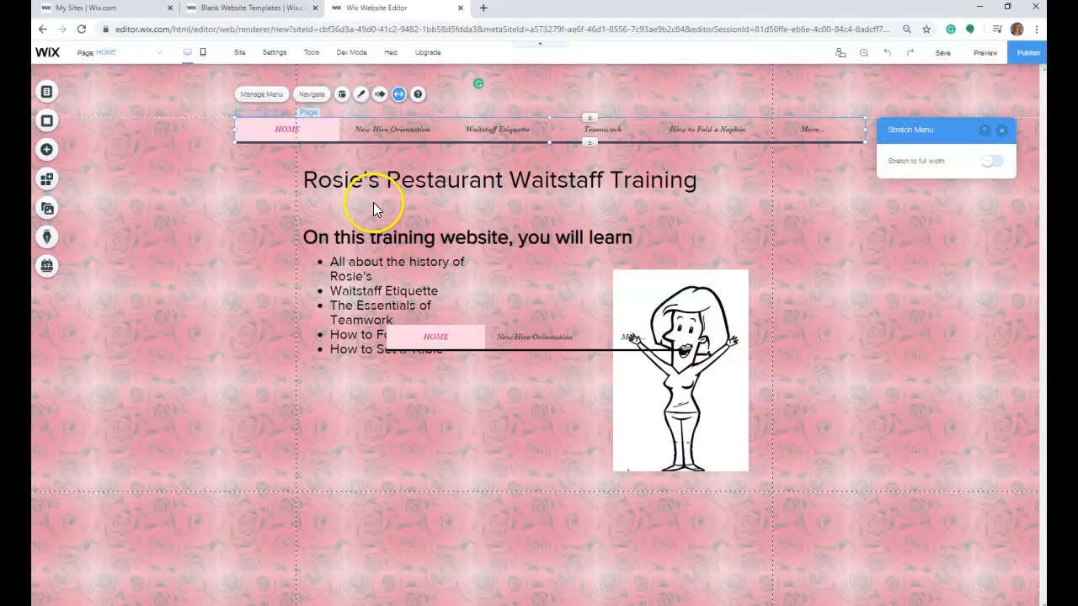
left_click(995, 162)
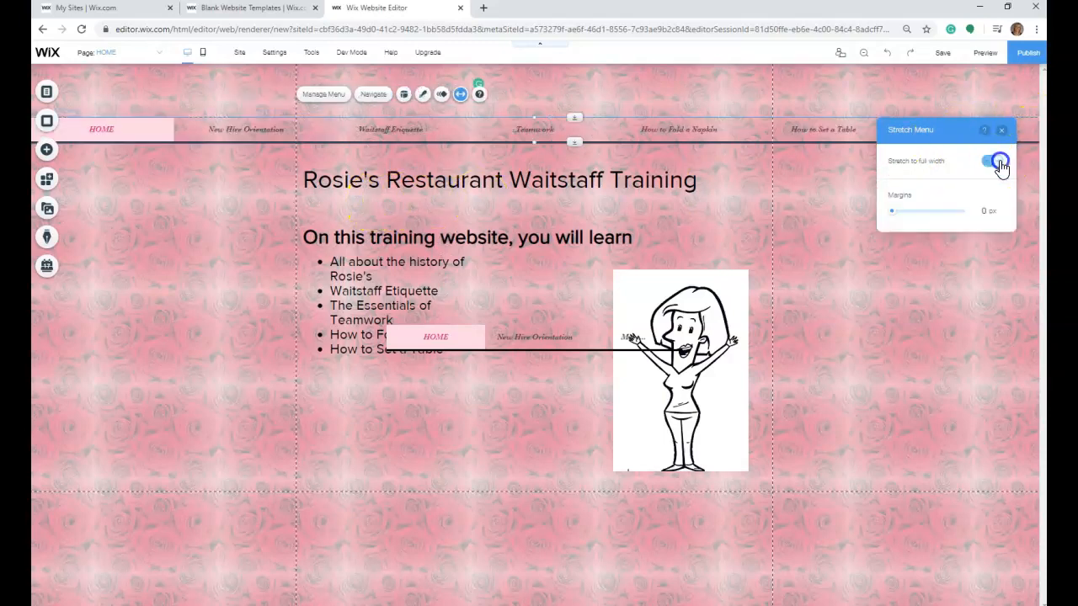
left_click(939, 282)
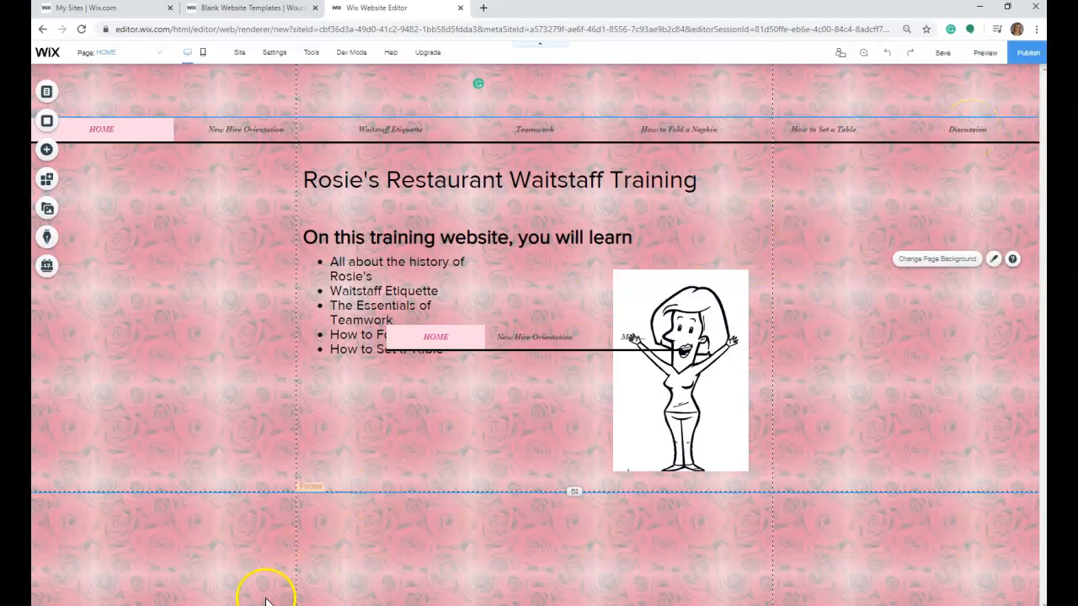
- Turn off the equal item size option in the full-width menu's layout settings
right_click(439, 126)
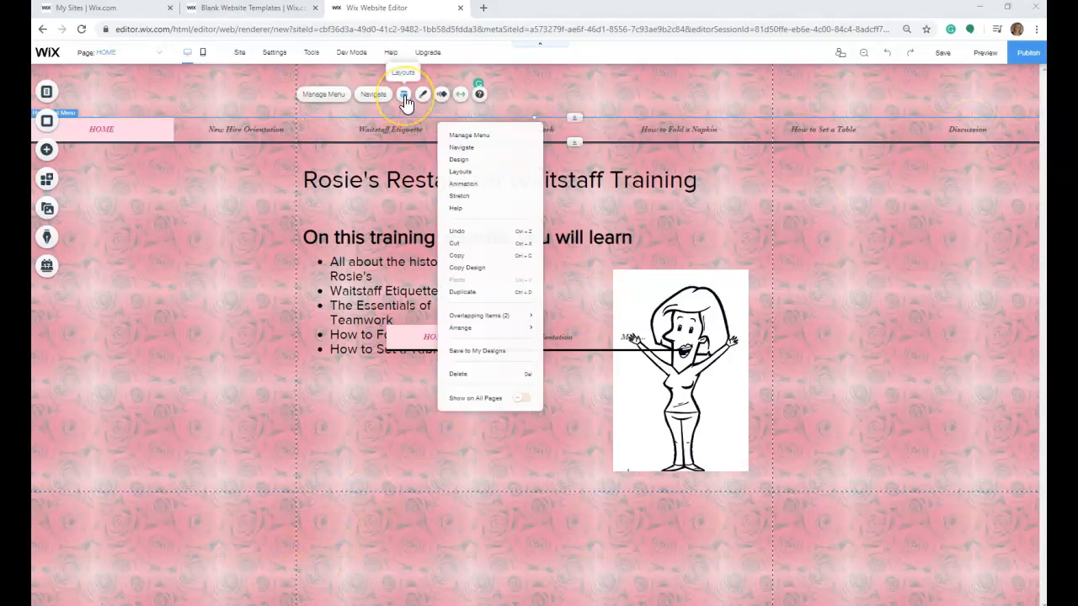
left_click(404, 97)
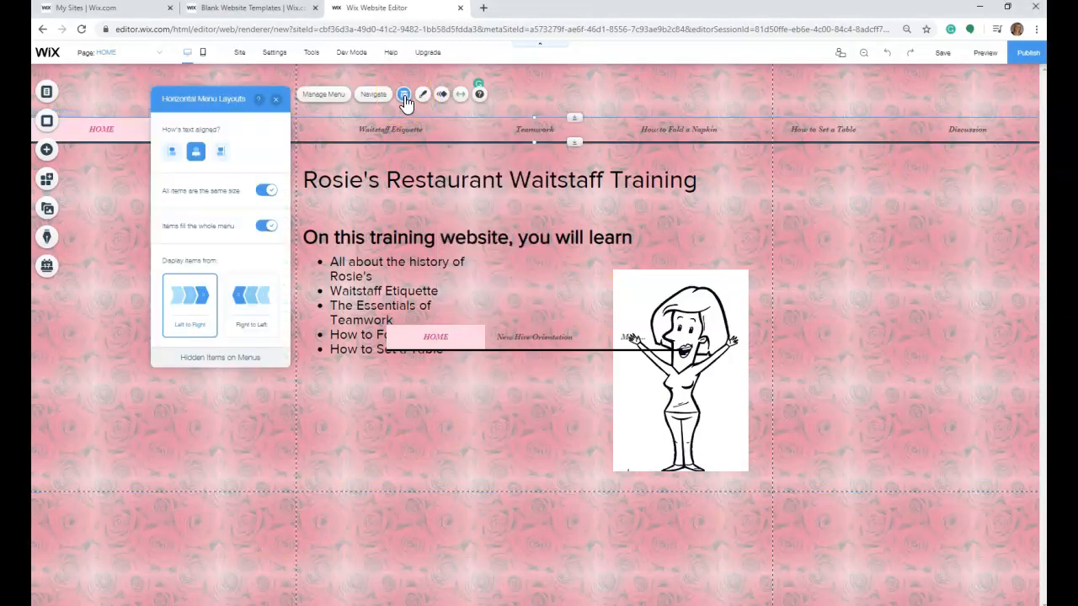
left_click(264, 190)
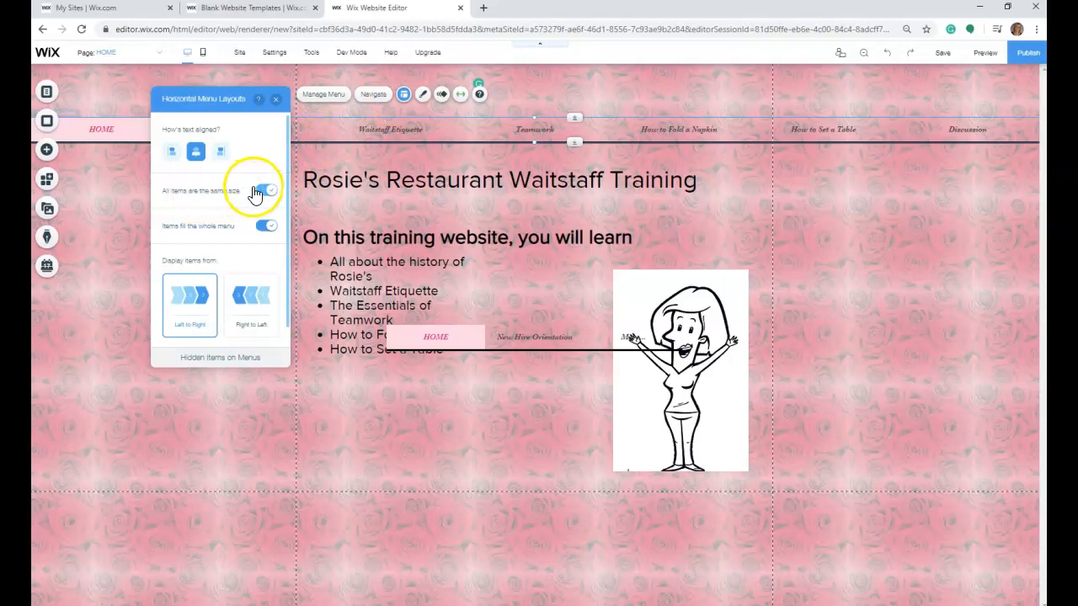
left_click(265, 191)
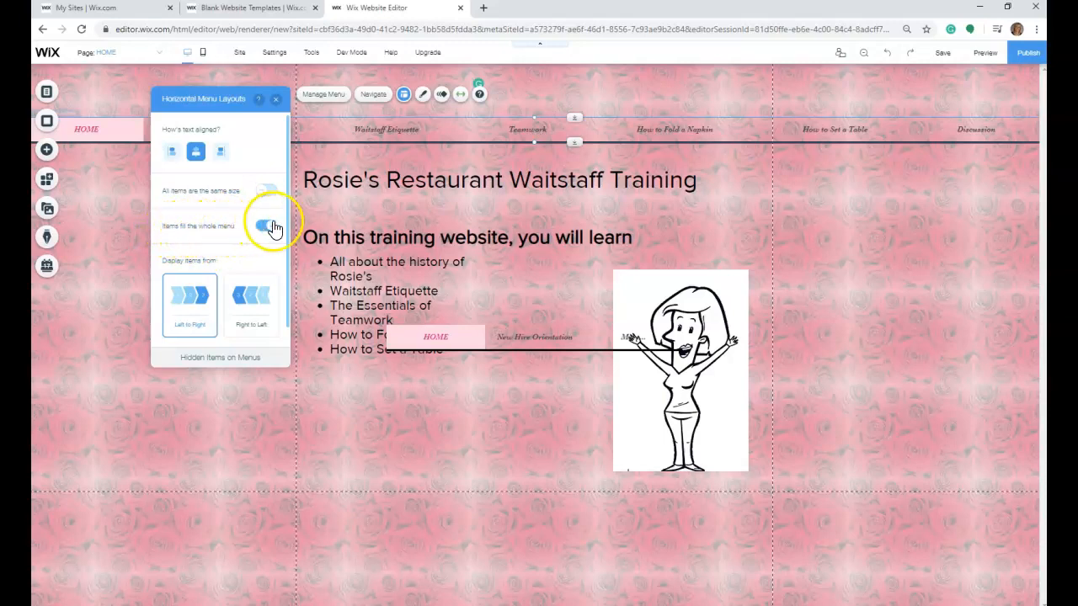
left_click(276, 100)
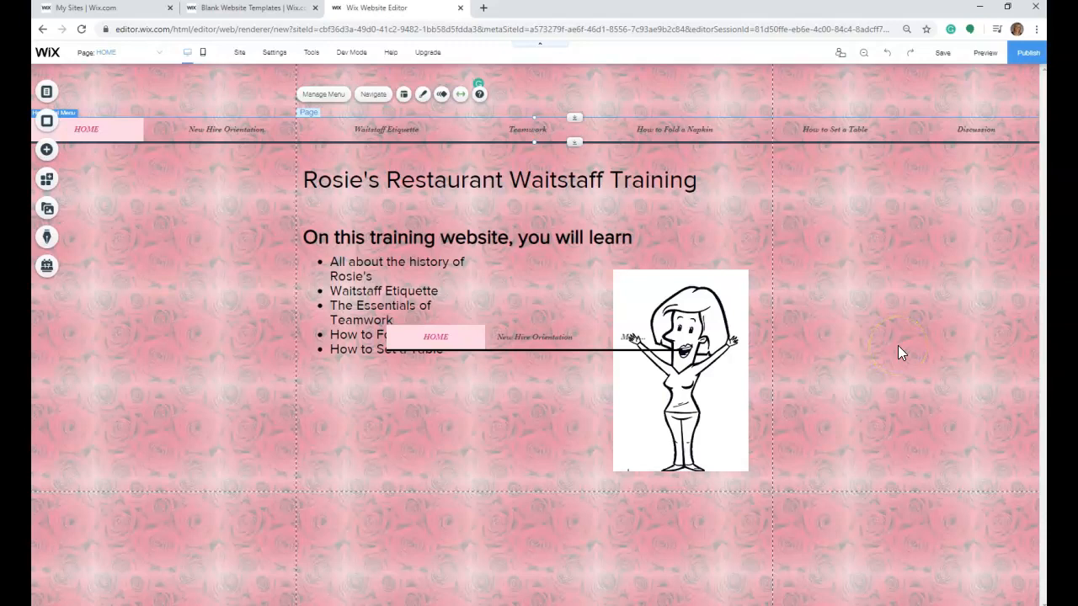
- Delete the extra horizontal menu overlapping the bullet list and shift the cartoon woman image slightly up and to the left
left_click(530, 339)
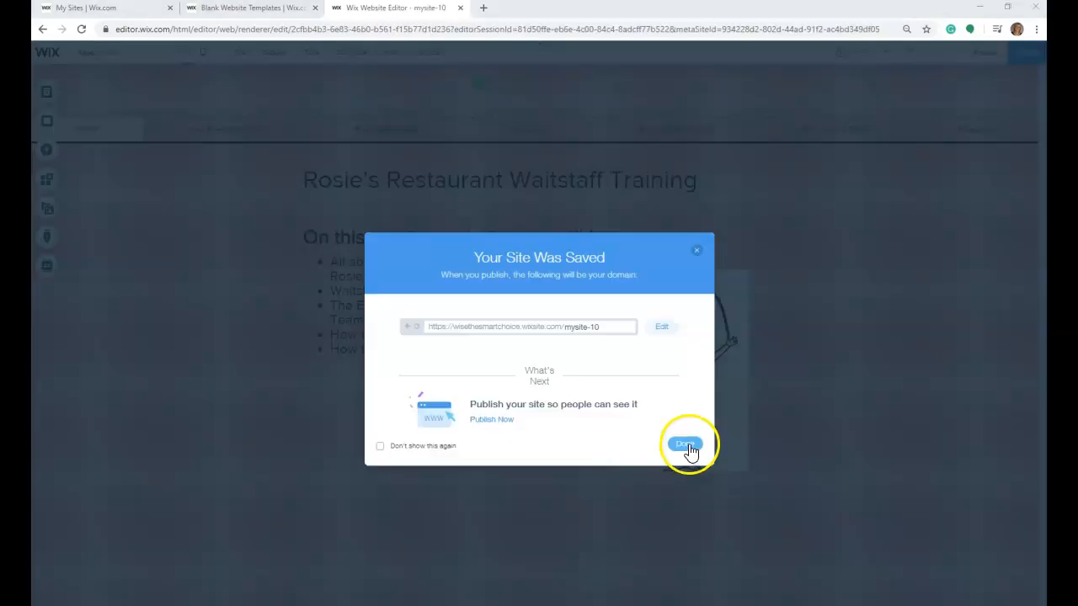
left_click(683, 446)
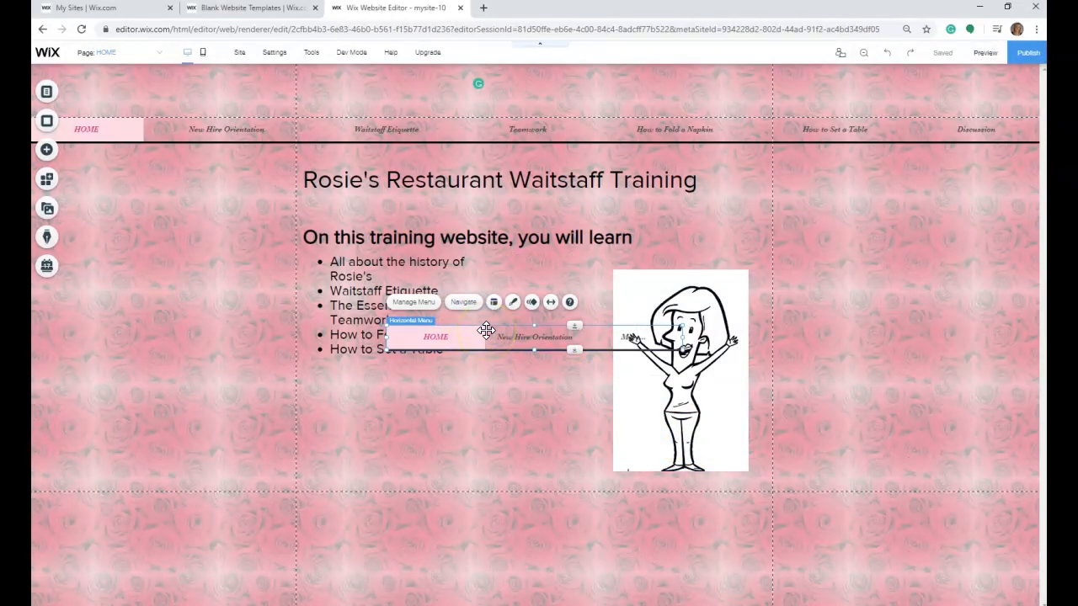
key("Delete")
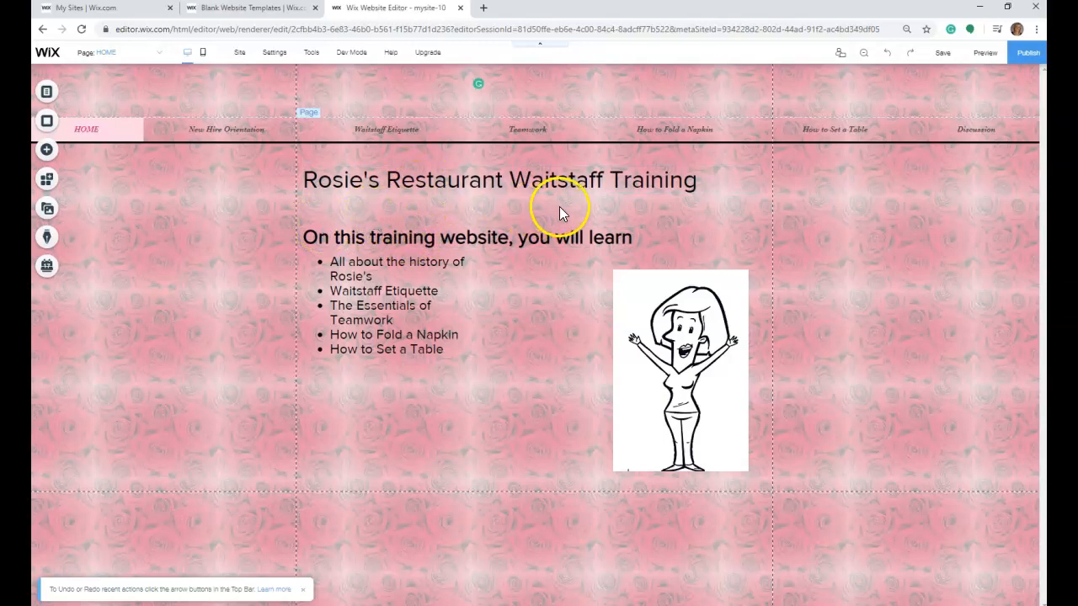
left_click_drag(647, 285, 632, 278)
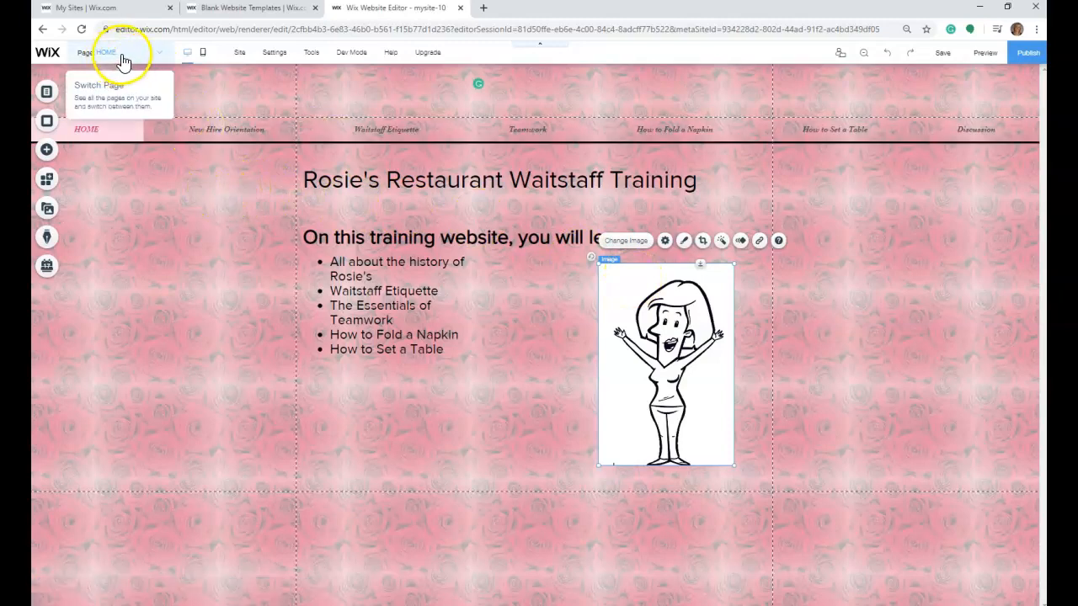
- Check the New Hire Orientation page for the navigation menu and return to the HOME page
left_click(162, 53)
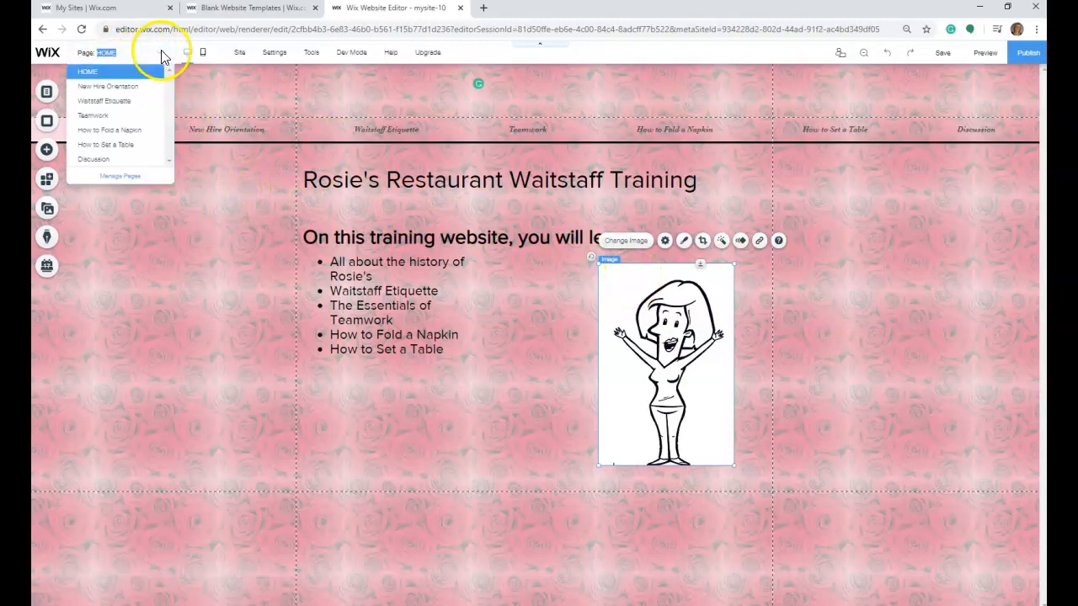
left_click(133, 87)
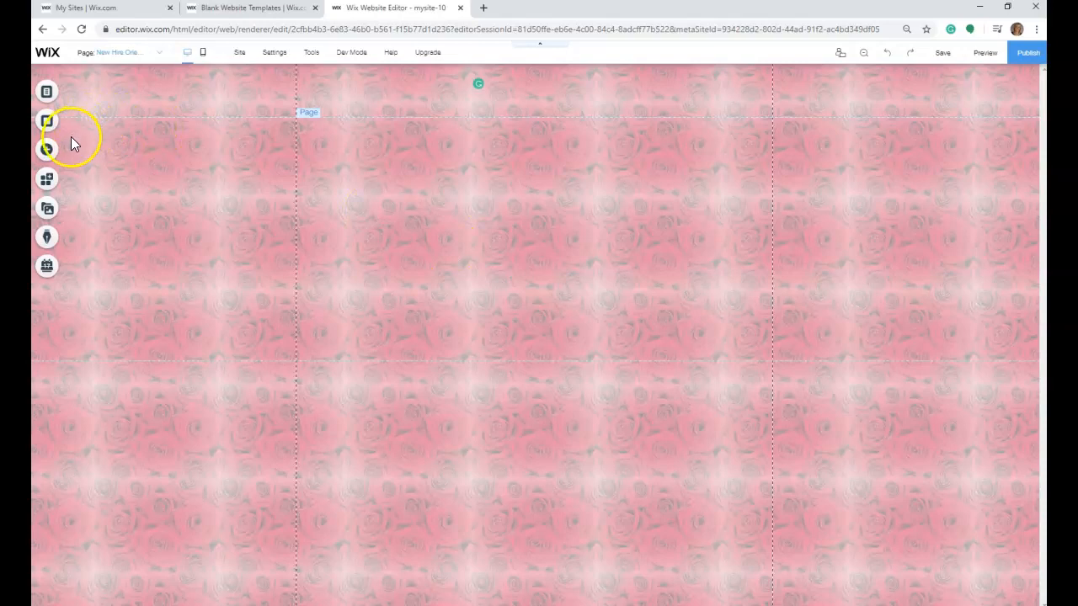
left_click(158, 56)
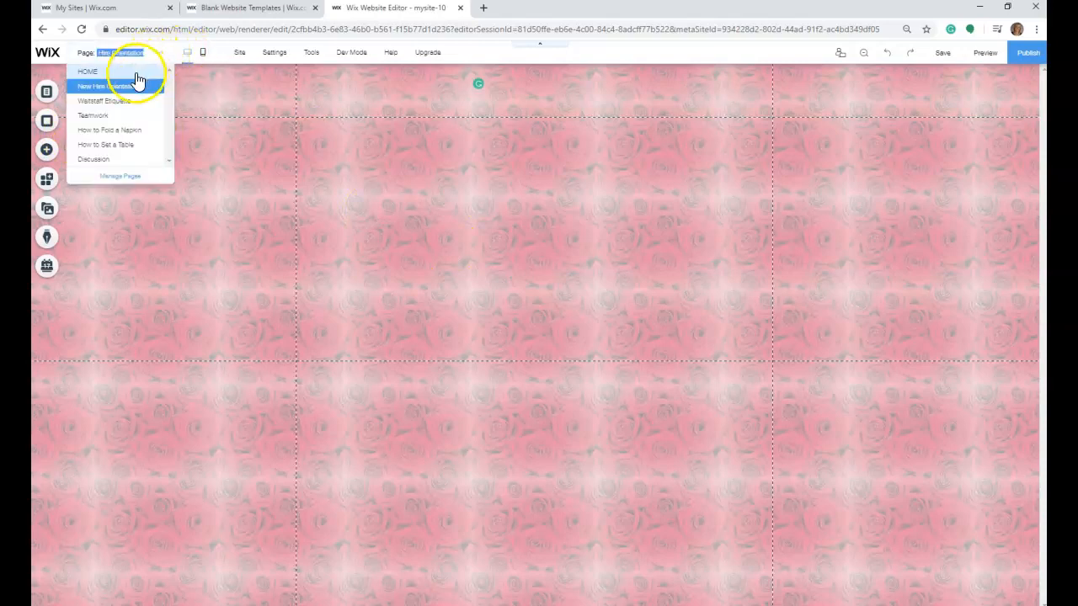
left_click(136, 73)
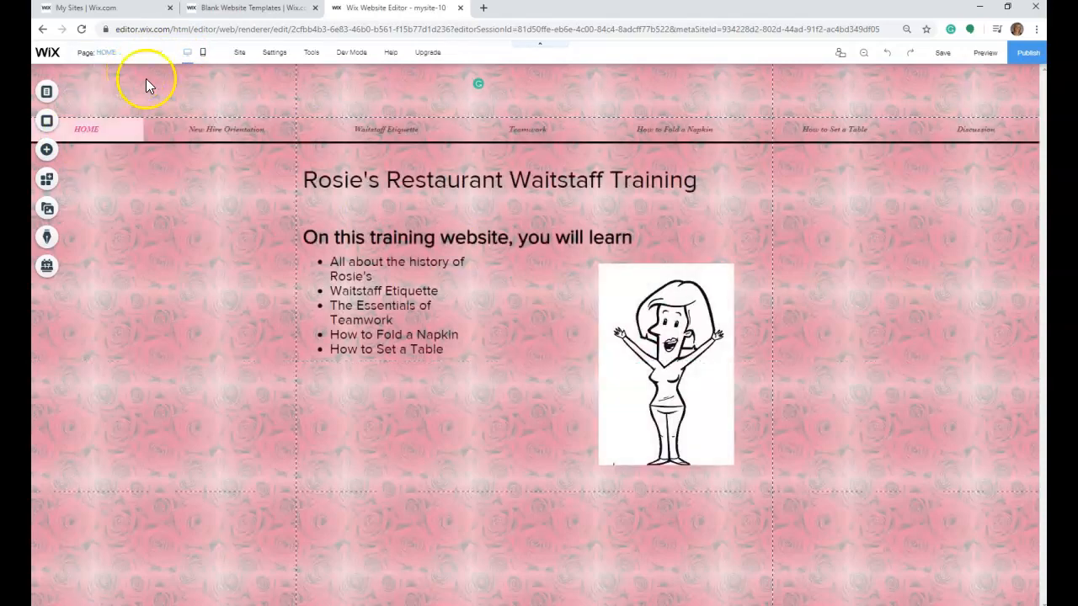
- Apply the HOME page background to all other pages, from New Hire Orientation through Discussion
right_click(818, 216)
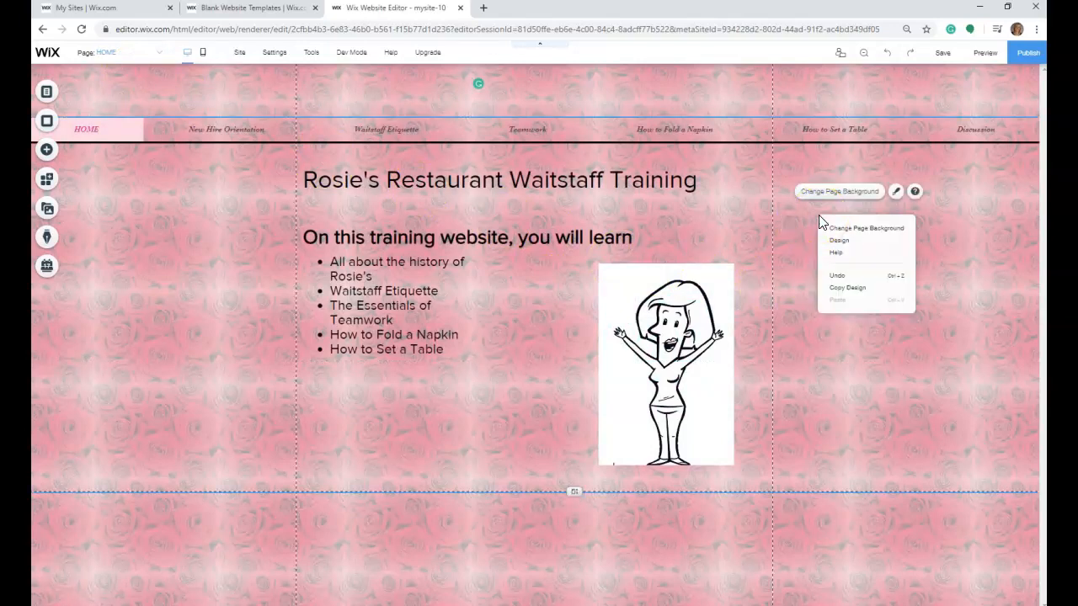
left_click(840, 193)
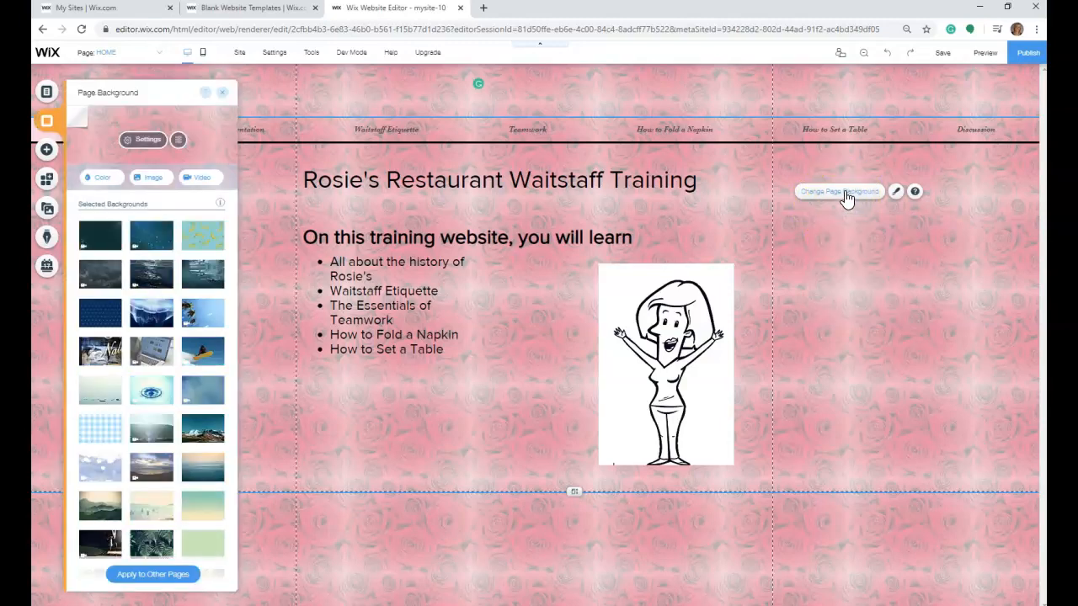
left_click(137, 581)
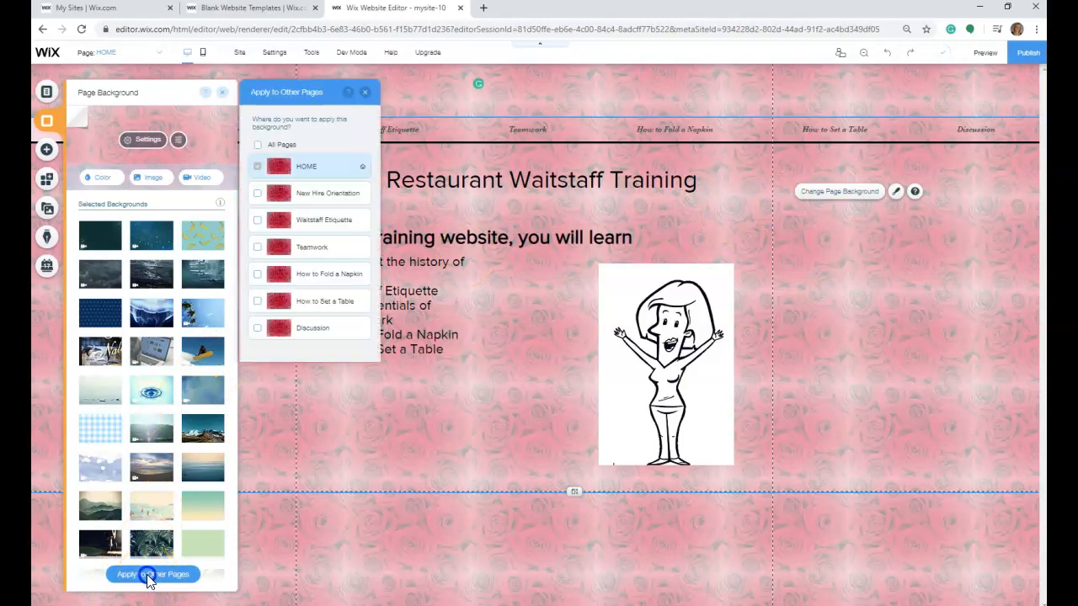
left_click(257, 193)
left_click(258, 219)
left_click(258, 247)
left_click(257, 273)
left_click(258, 300)
left_click(258, 328)
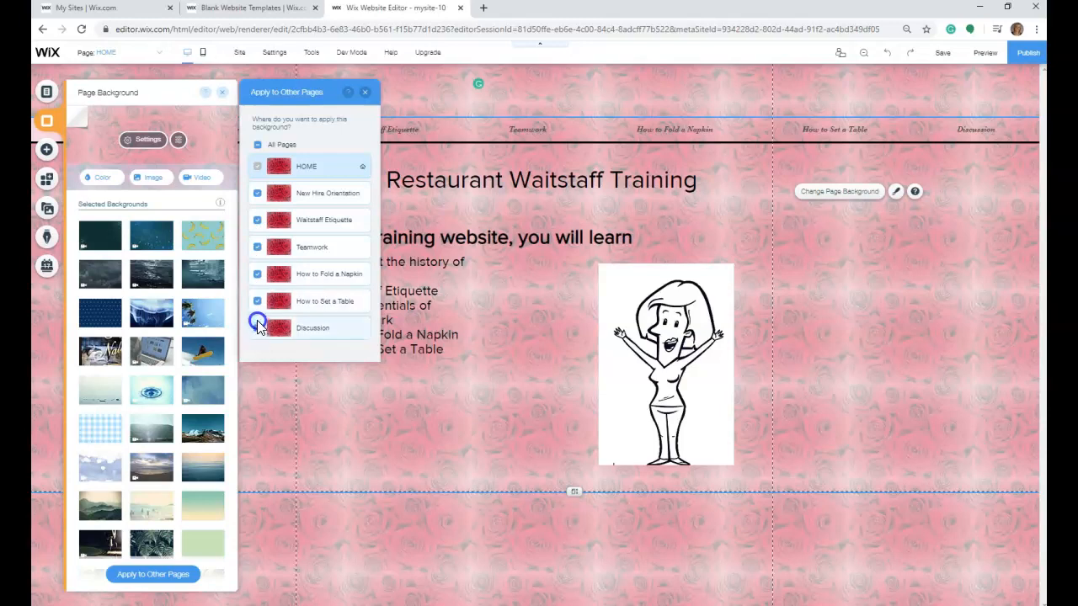
left_click(298, 189)
left_click(300, 349)
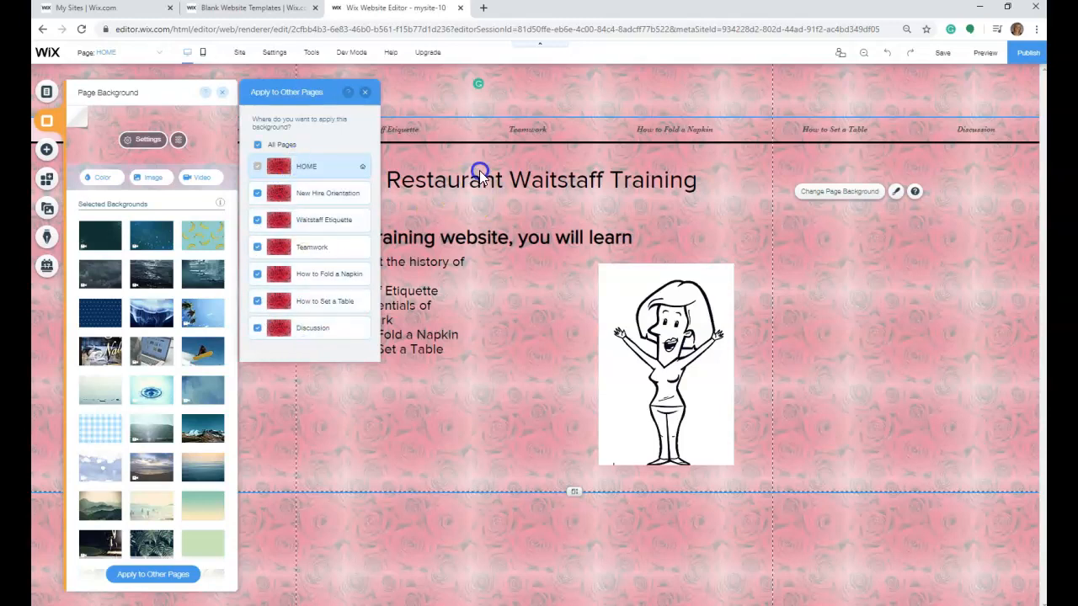
left_click(365, 92)
left_click(228, 95)
- Recheck the New Hire Orientation page after applying the background and go back to HOME
left_click(159, 52)
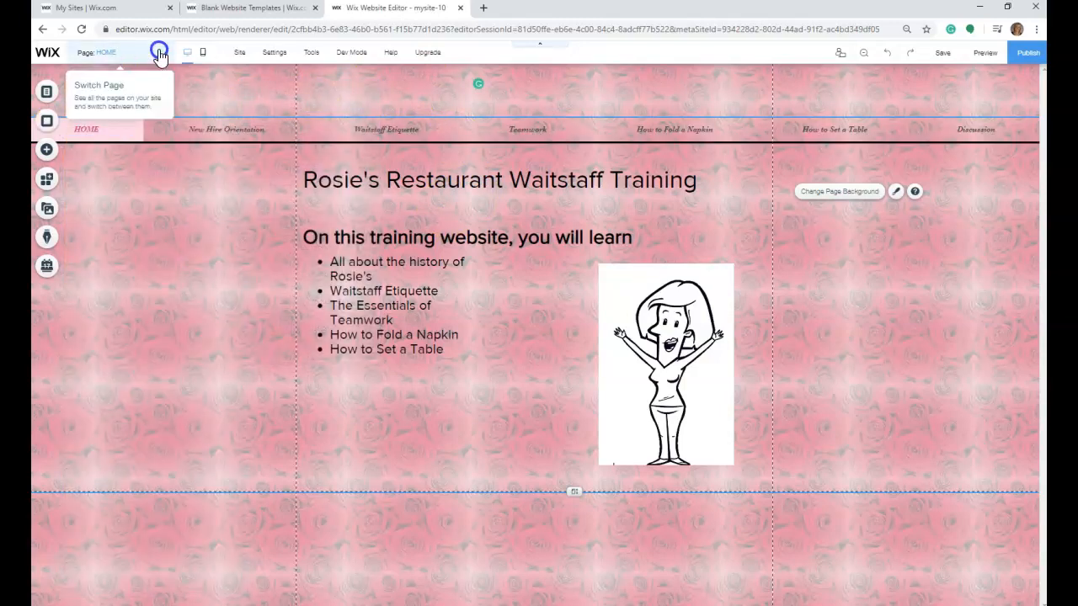
left_click(135, 91)
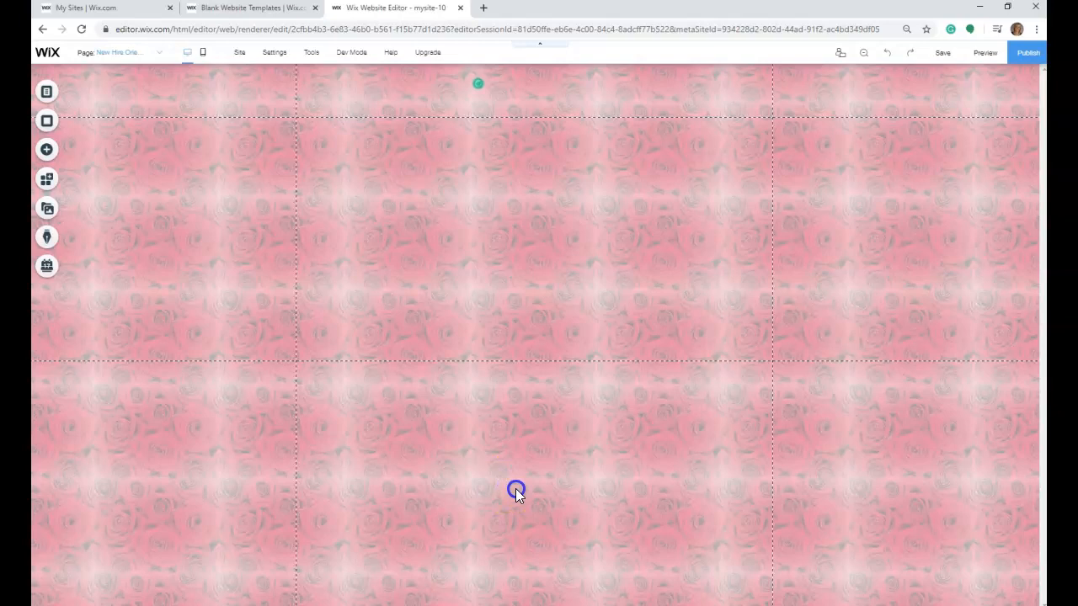
left_click(638, 312)
left_click(565, 149)
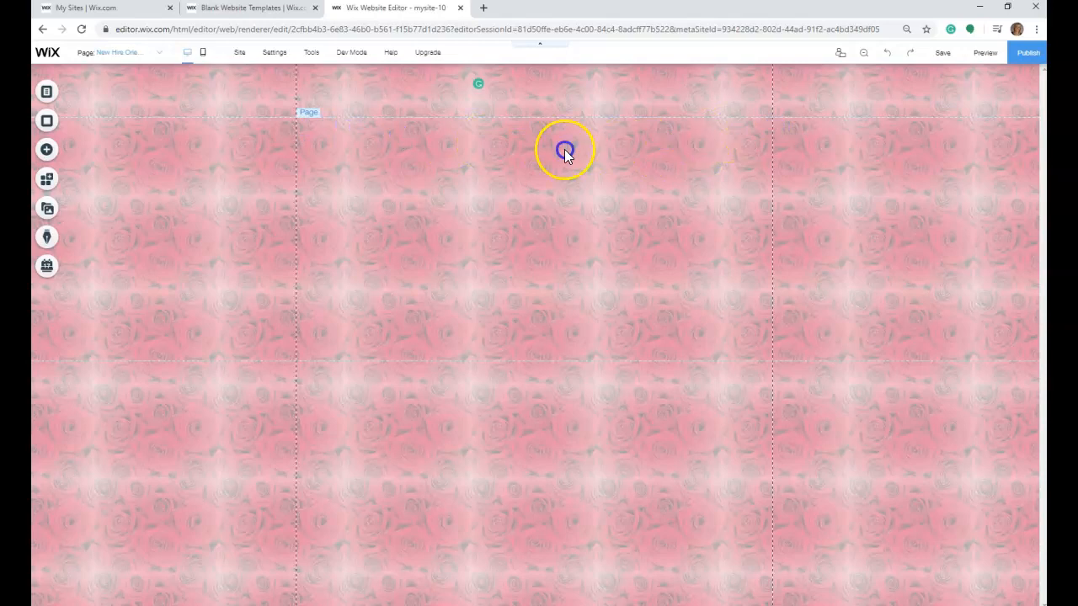
left_click(163, 54)
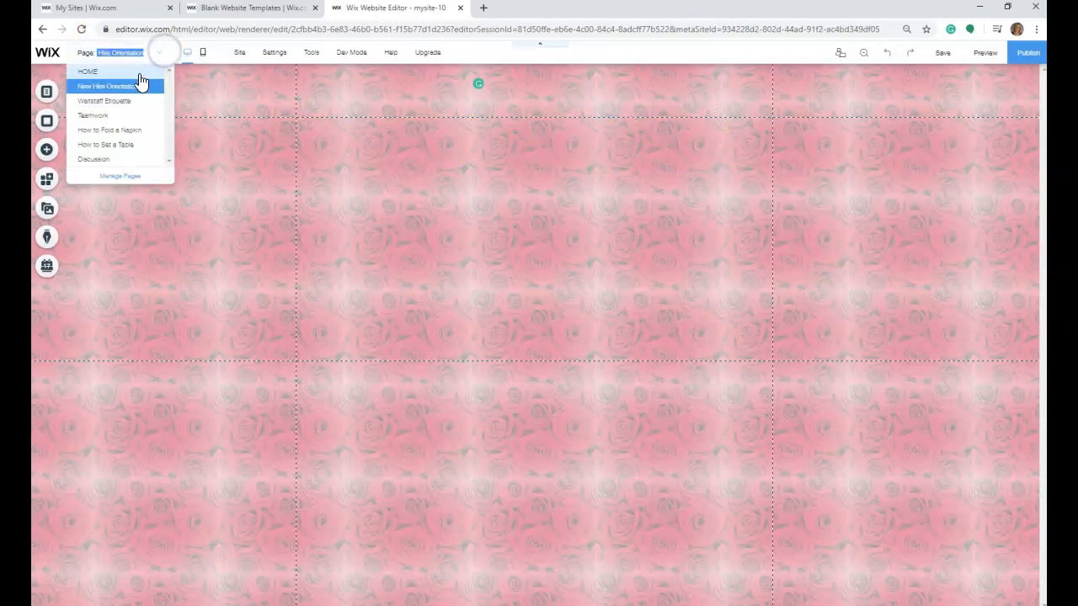
left_click(138, 73)
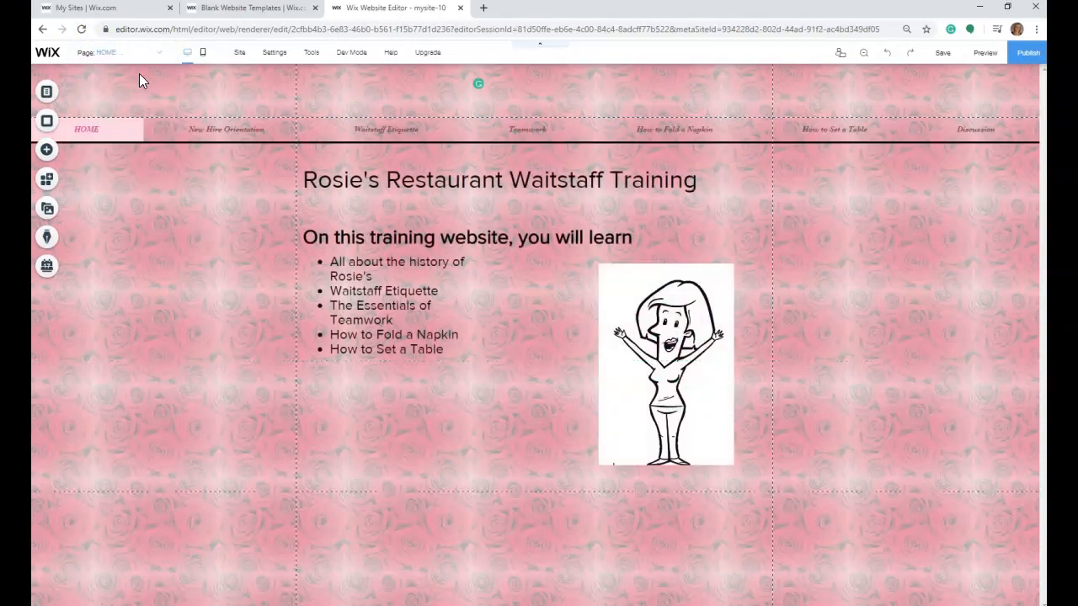
- Set the full-width horizontal menu on the HOME page to show on all pages
left_click(161, 127)
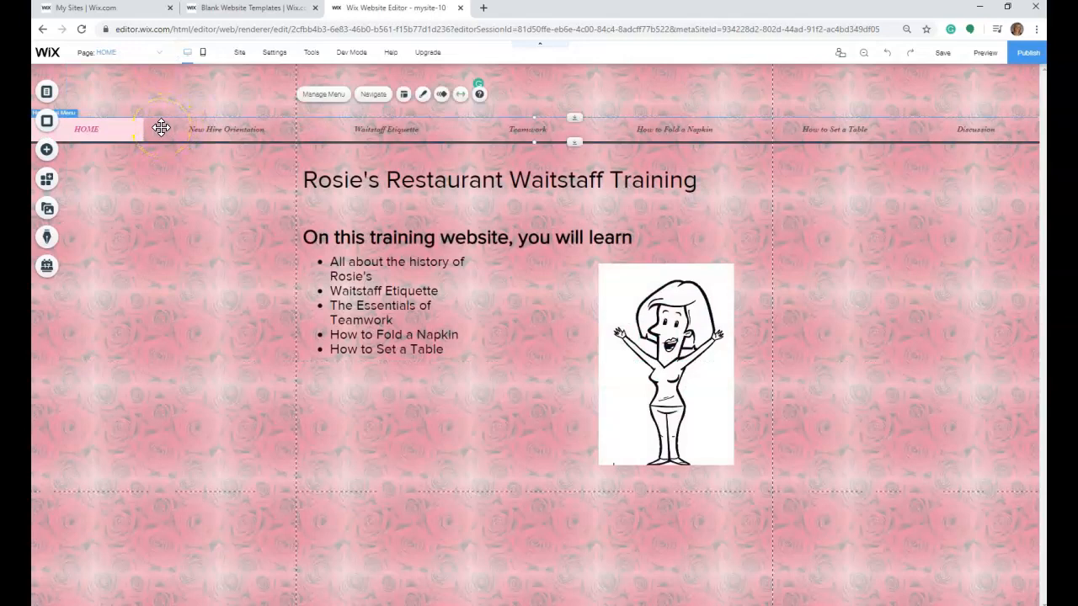
right_click(164, 132)
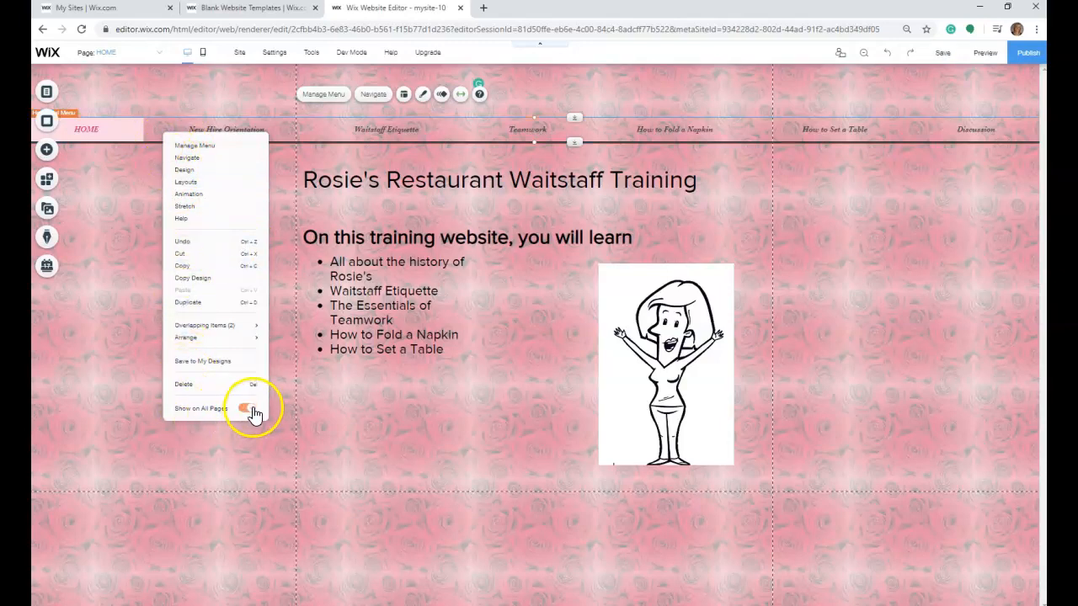
left_click(399, 444)
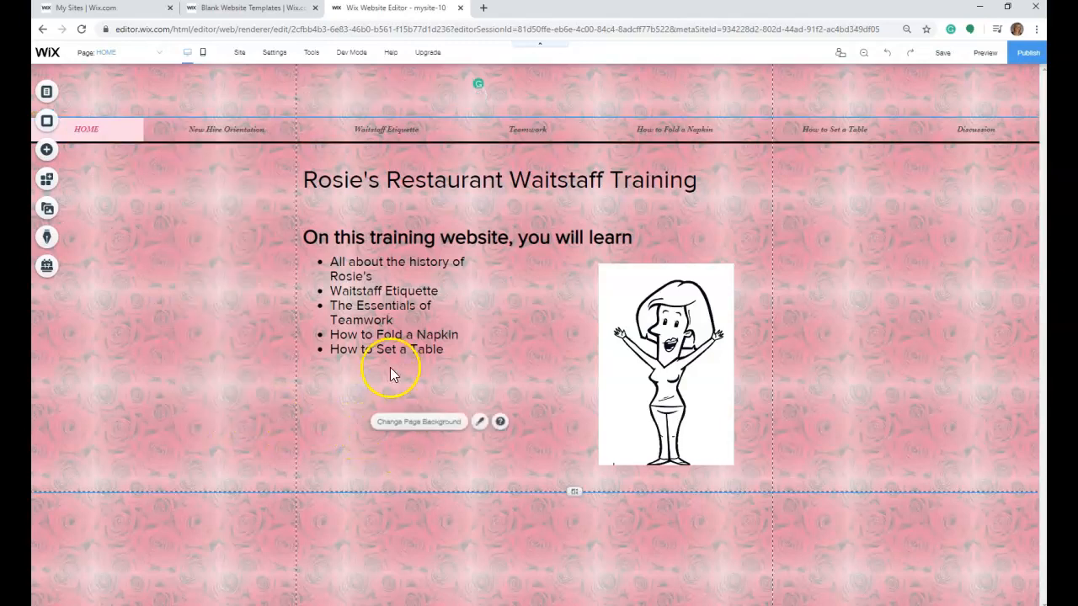
- Open the New Hire Orientation page and add an HTML iframe element to it
left_click(150, 52)
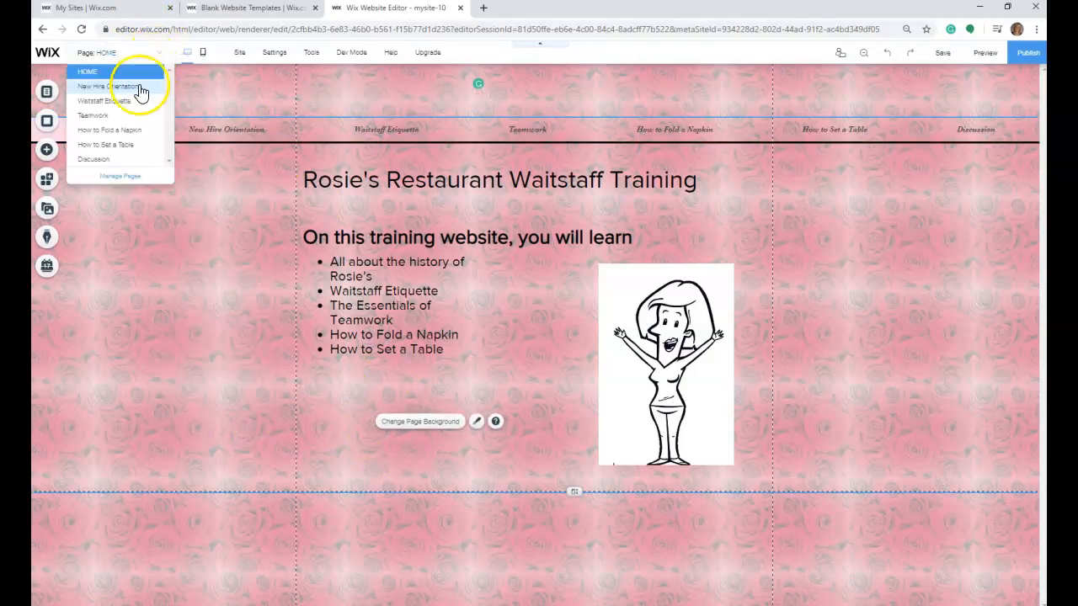
left_click(139, 86)
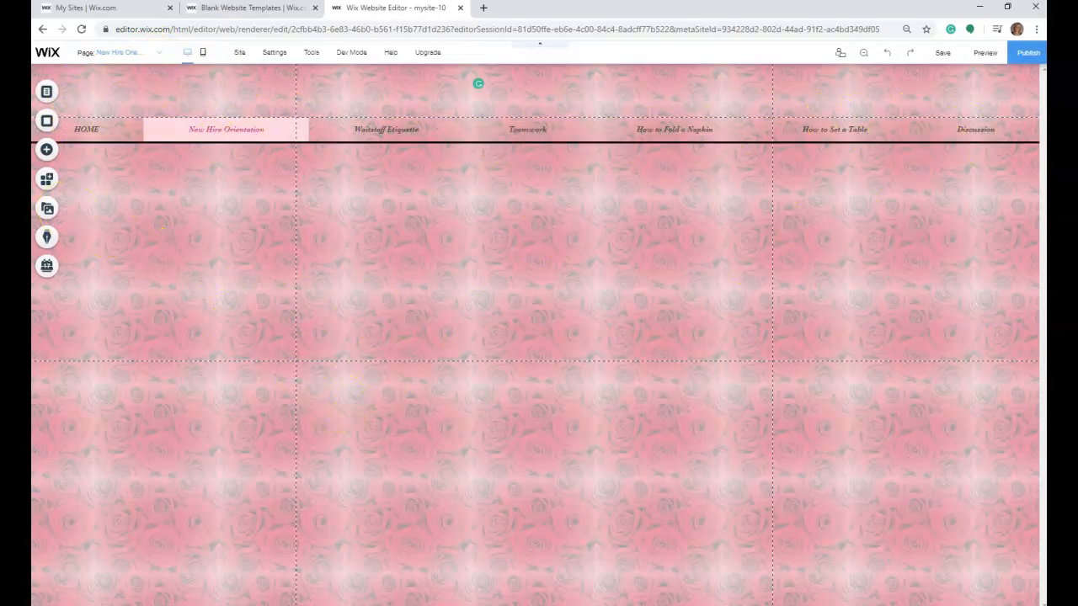
left_click(47, 155)
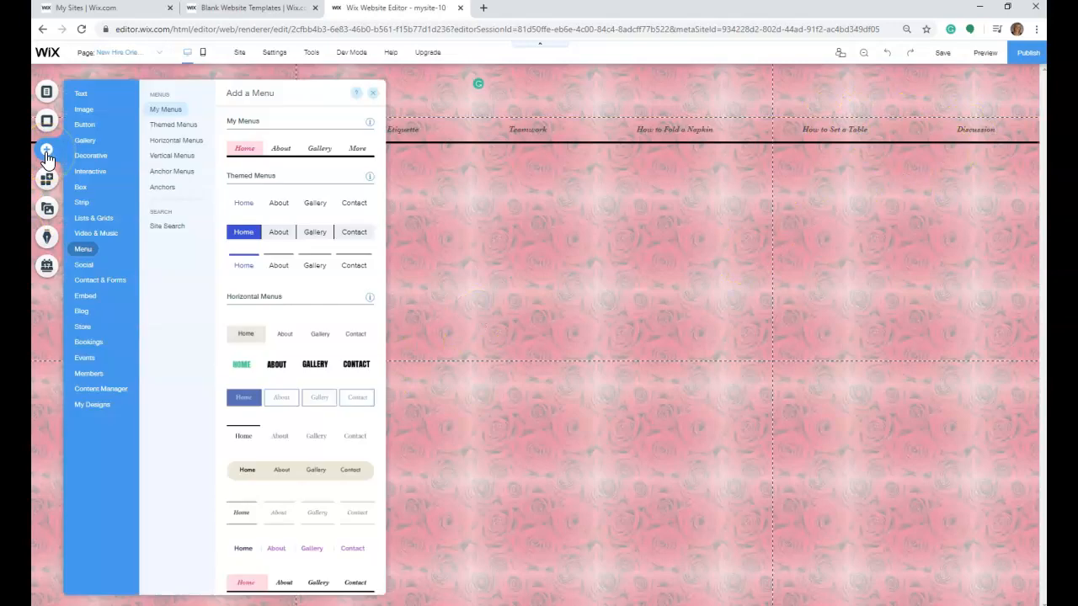
left_click(85, 296)
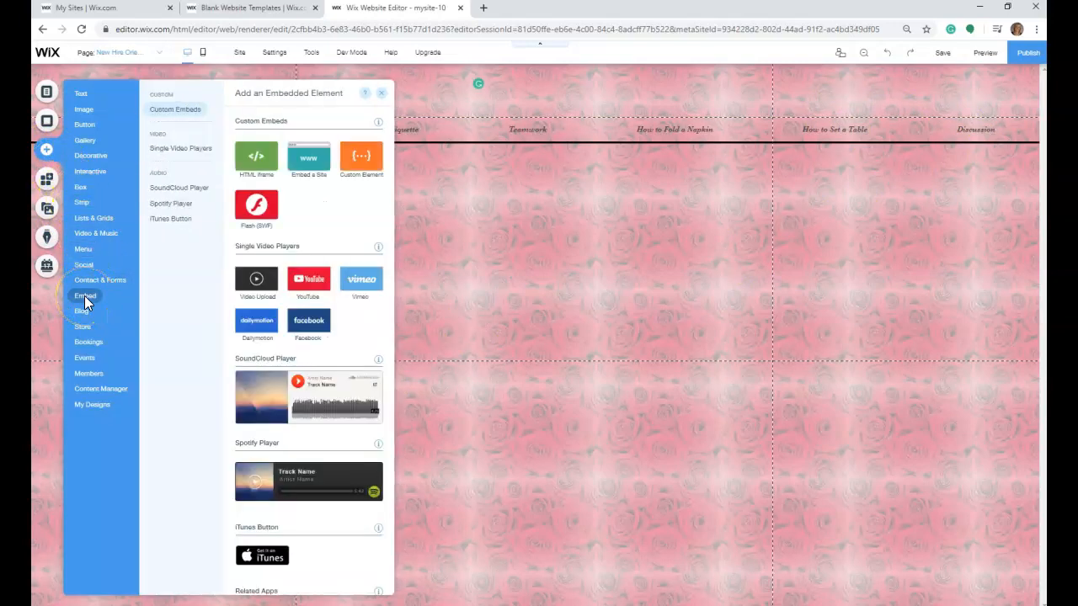
left_click(260, 155)
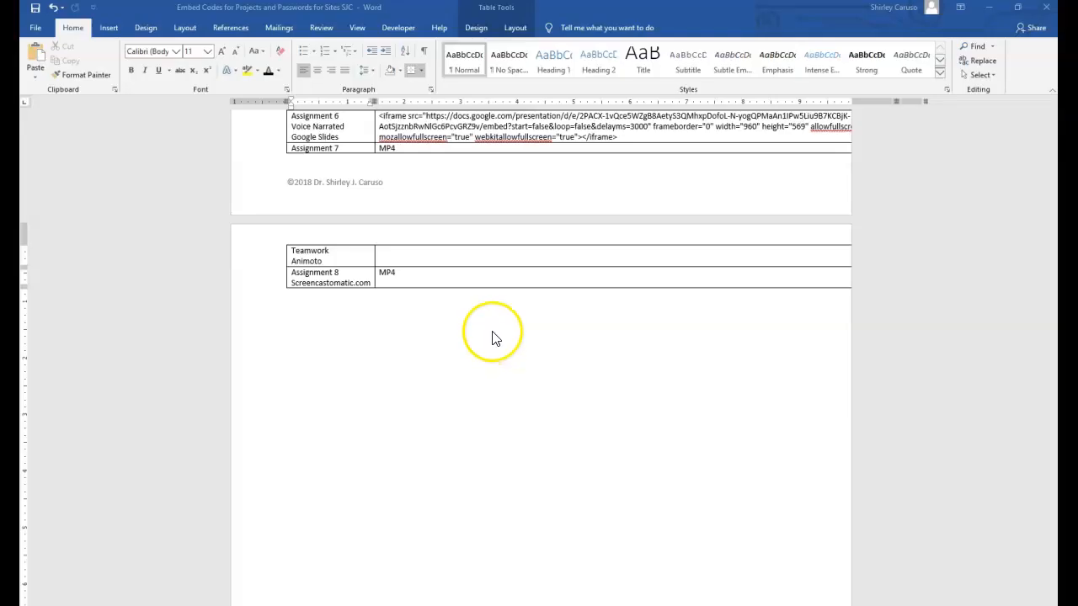
- Switch to the Word embed codes document, copy the 950 by 600 Prezi iframe code for Assignment 3, and return to Wix
scroll(494, 337, "up", 5)
scroll(494, 337, "up", 3)
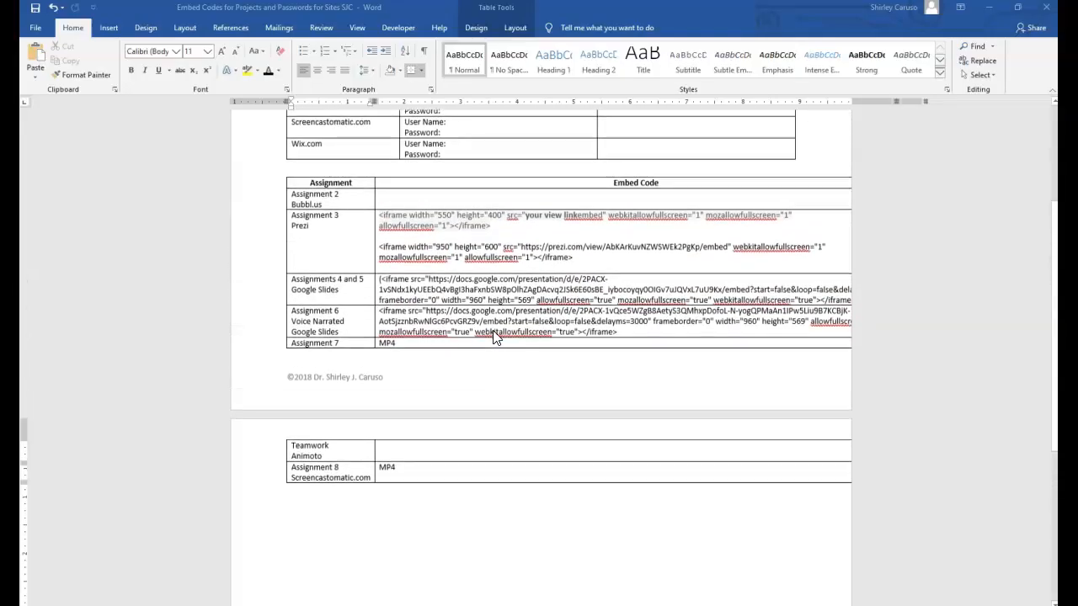
left_click(301, 253)
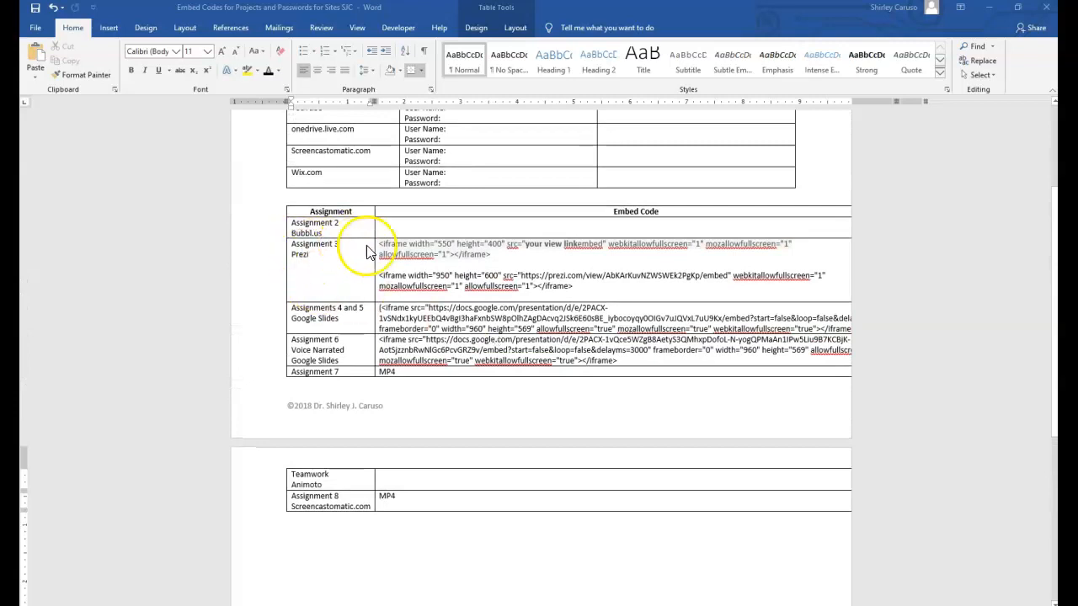
left_click(384, 281)
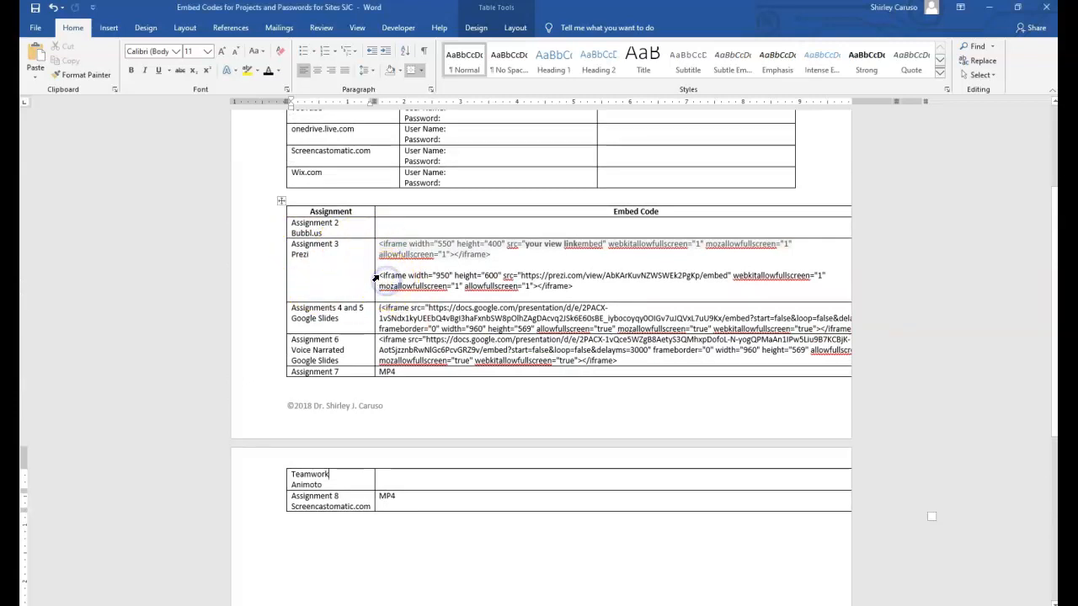
left_click_drag(381, 277, 562, 287)
right_click(562, 286)
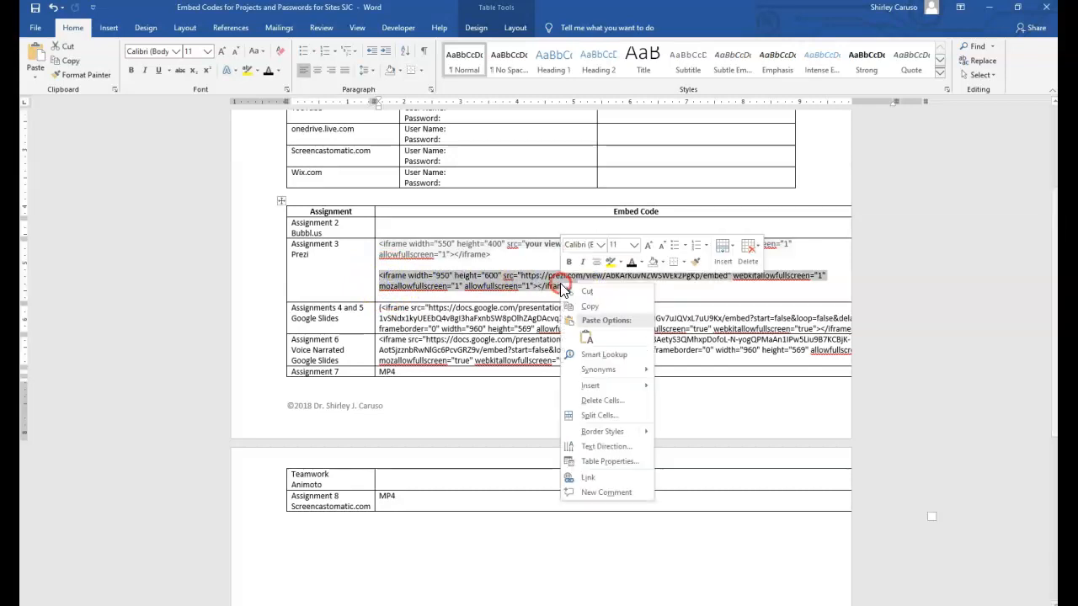
left_click(589, 307)
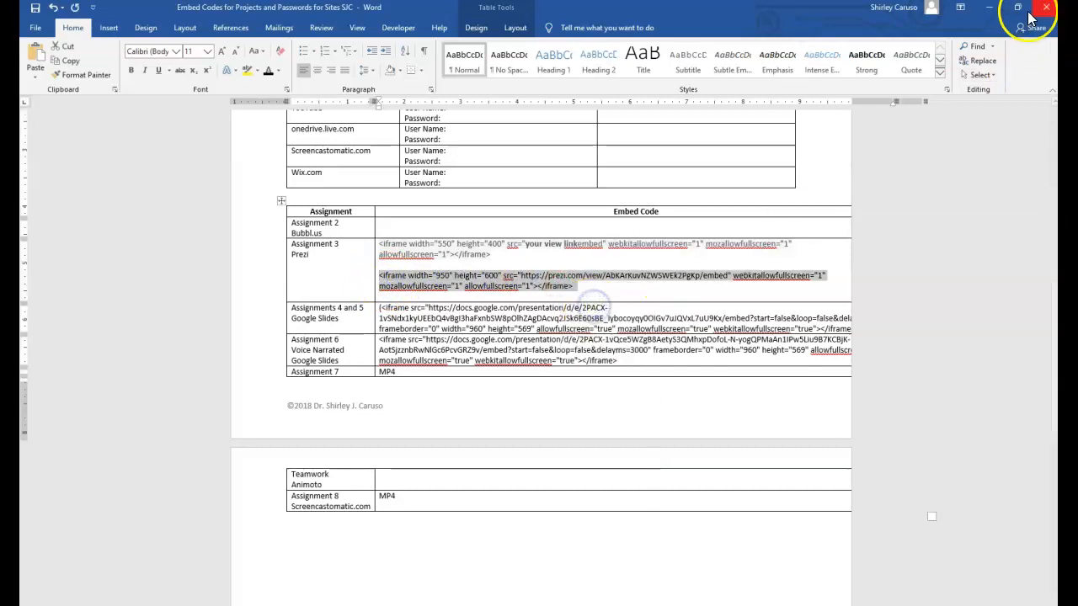
left_click(988, 6)
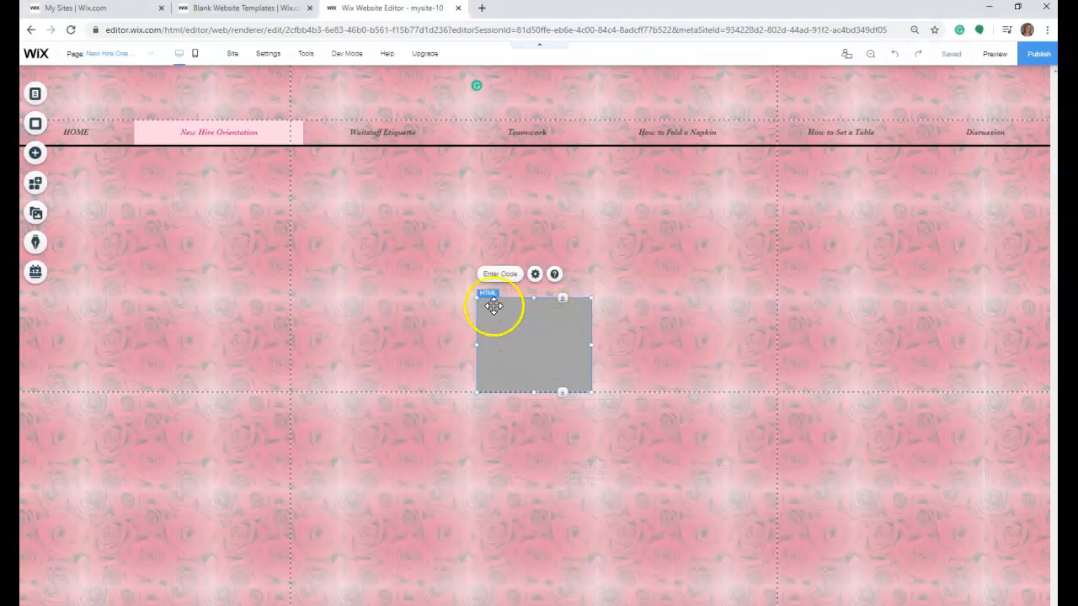
- Paste the copied Prezi iframe code into the HTML element on the New Hire Orientation page and apply it
left_click(501, 278)
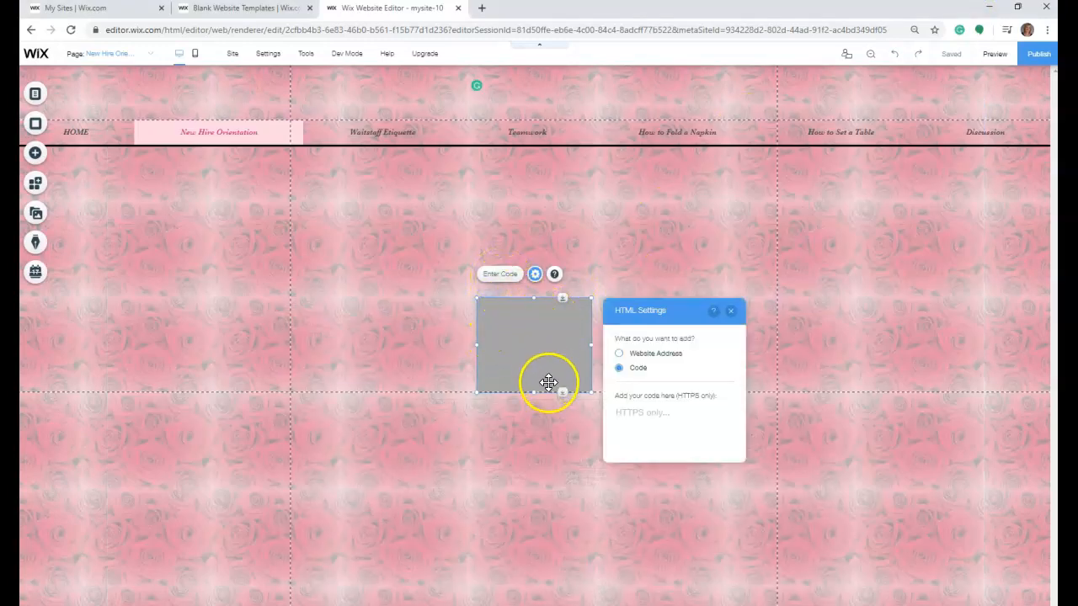
left_click(649, 423)
right_click(640, 423)
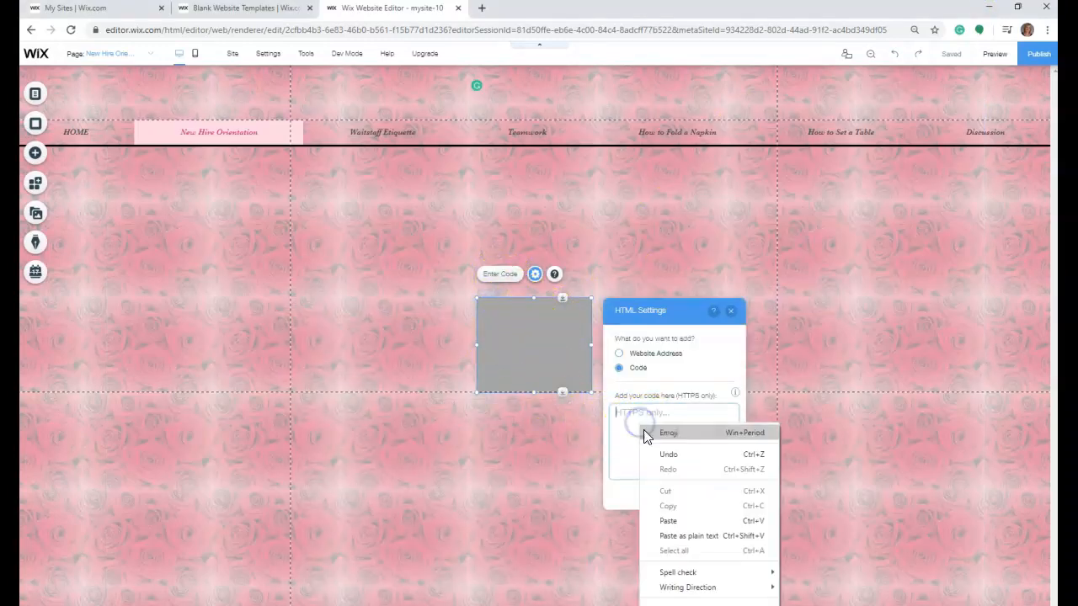
left_click(692, 523)
left_click(679, 496)
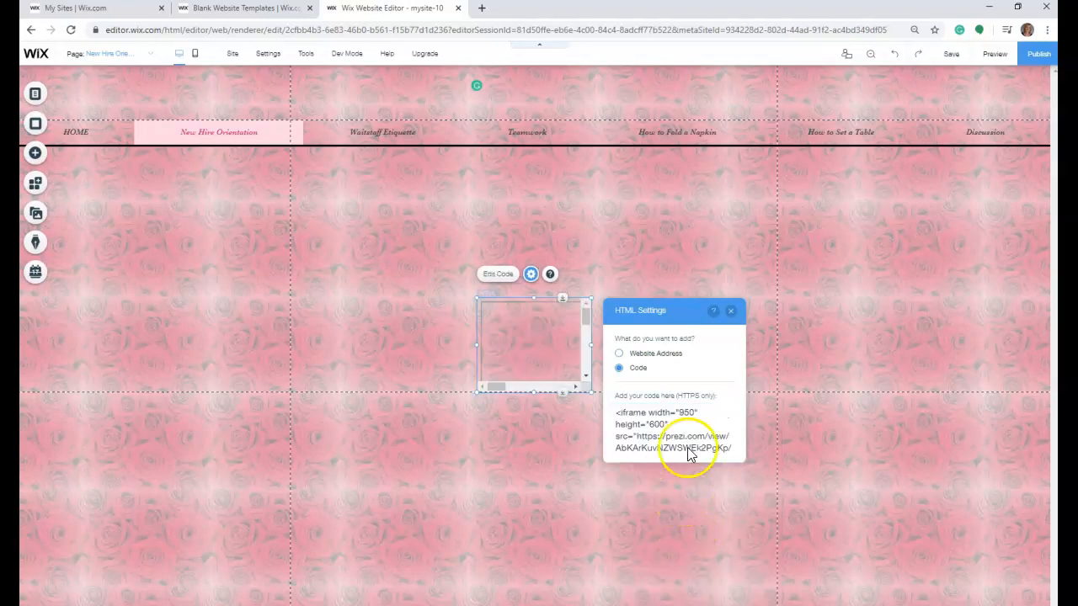
- Enlarge the Prezi embed to span the page's gridlines below the menu without scrollbars, and close its HTML settings
left_click_drag(589, 301, 626, 159)
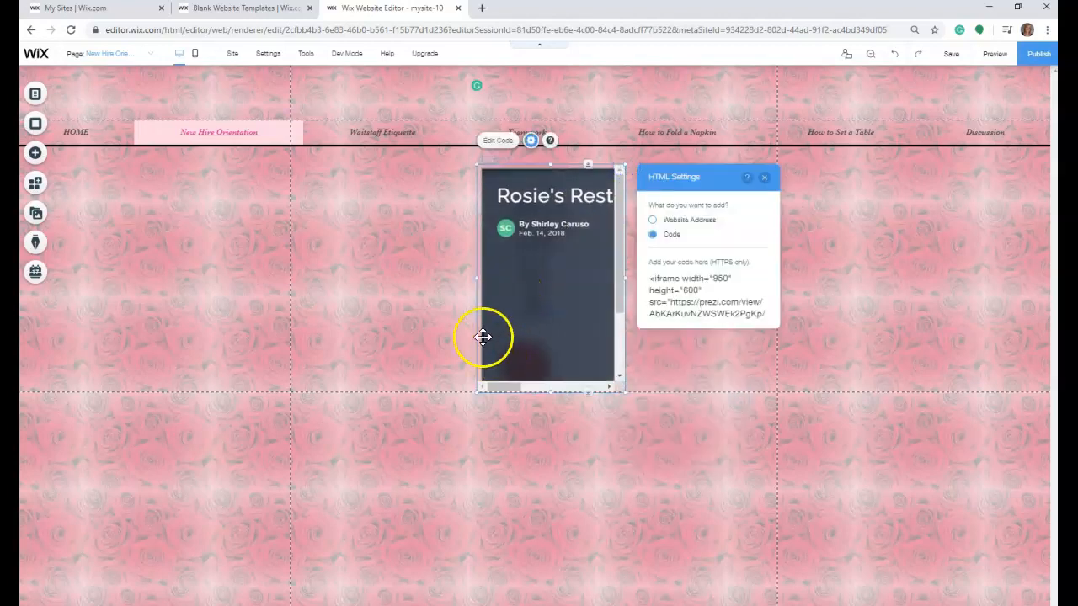
left_click_drag(479, 278, 294, 286)
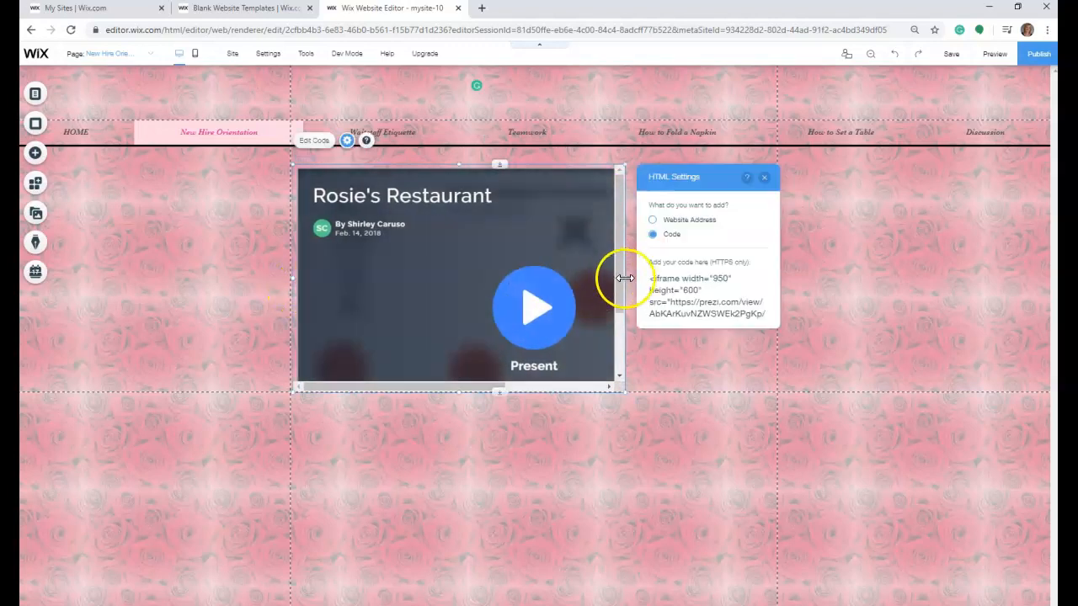
left_click_drag(625, 278, 780, 270)
left_click_drag(534, 391, 545, 452)
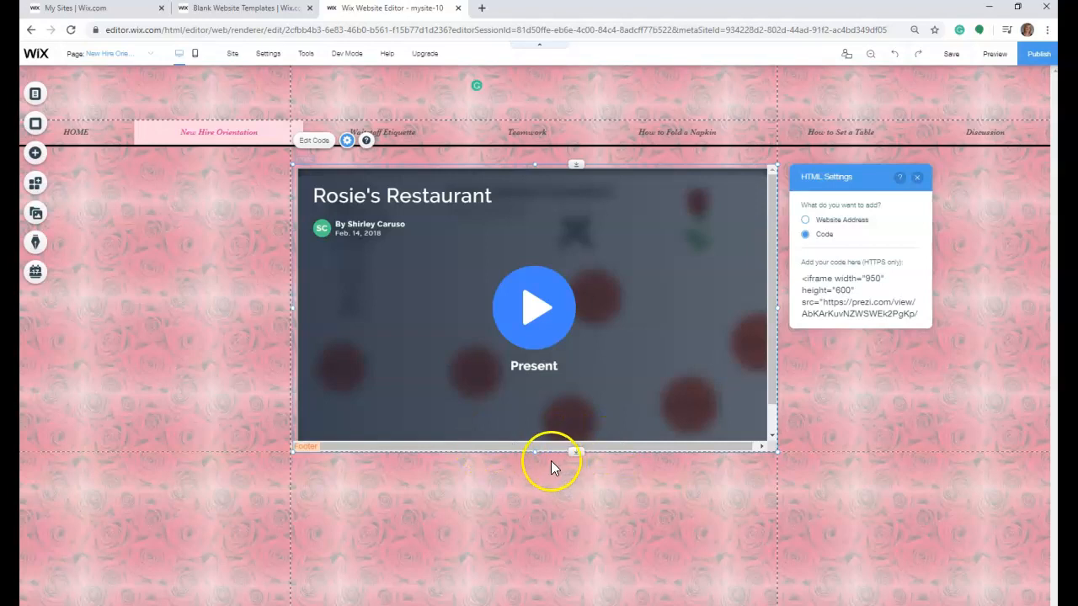
left_click_drag(535, 454, 539, 479)
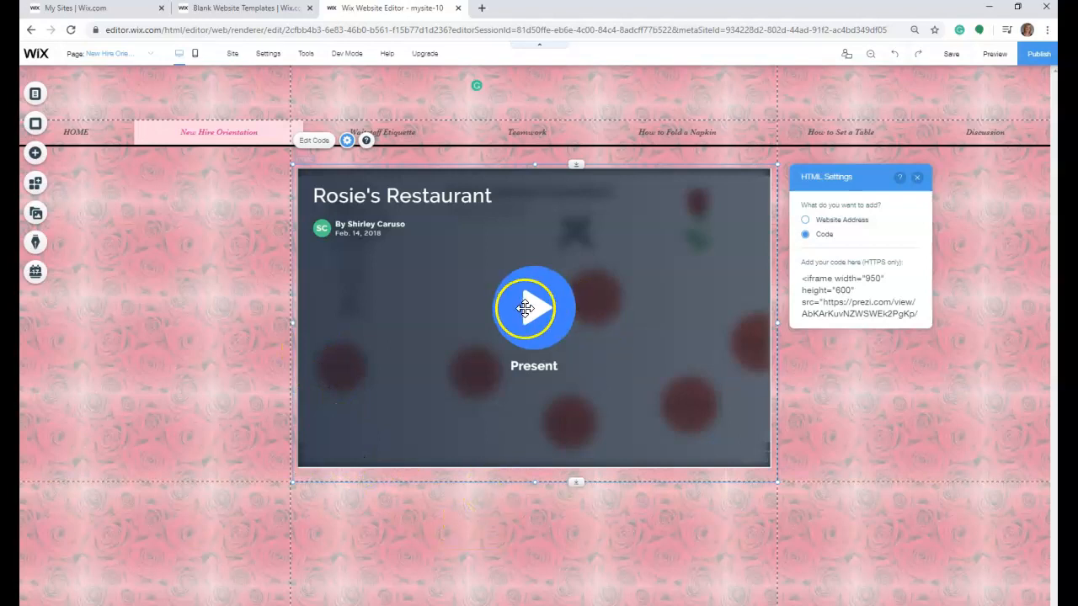
left_click(918, 178)
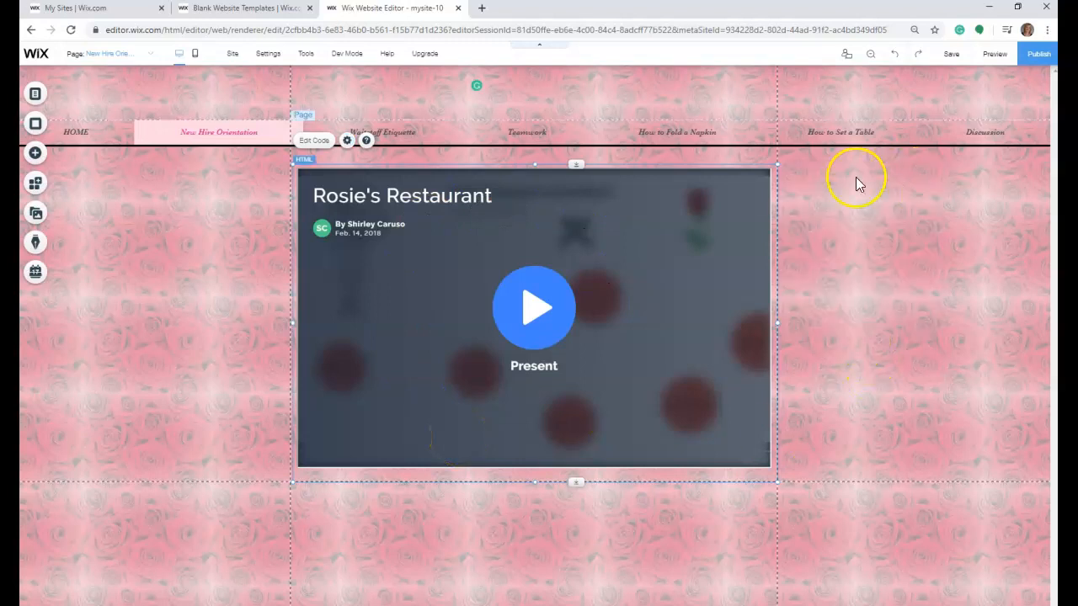
- Open the Waitstaff Etiquette page, copy the Assignments 4 and 5 Google Slides iframe code from the Word document, and return to Wix
left_click(152, 54)
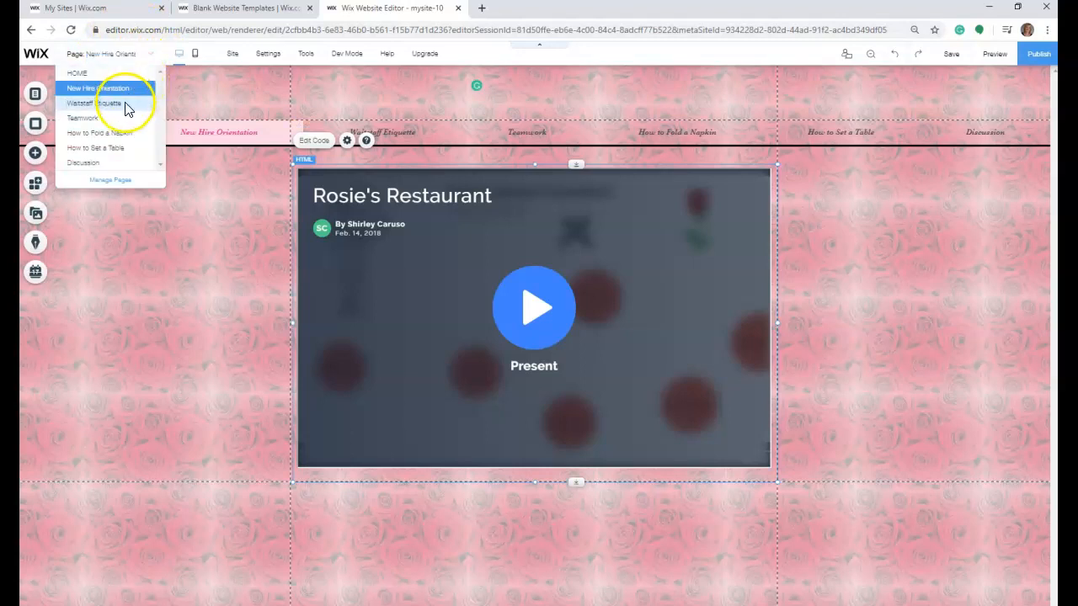
left_click(124, 102)
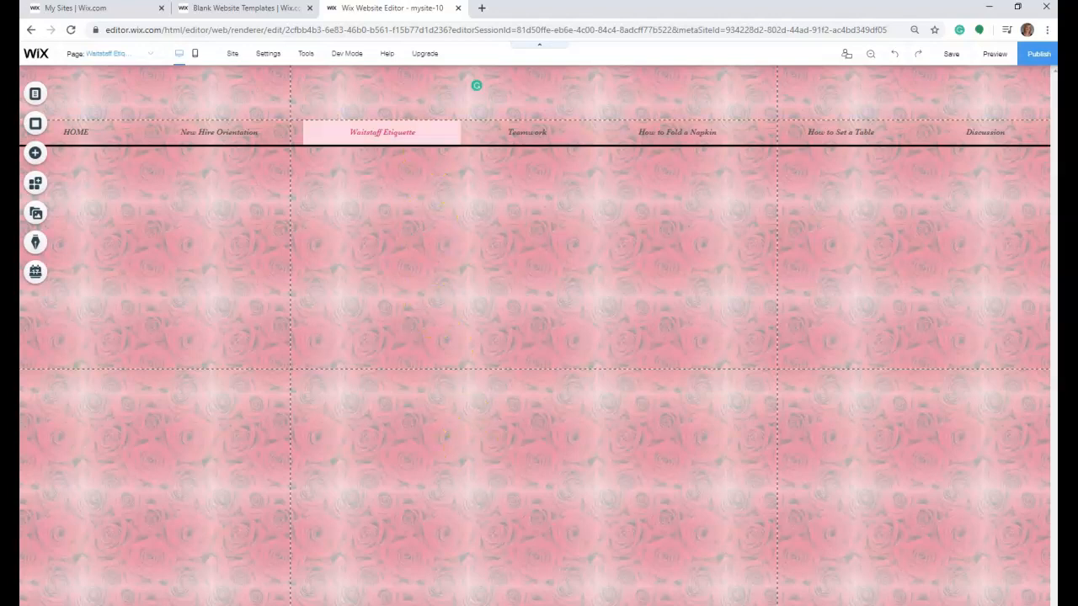
left_click(580, 605)
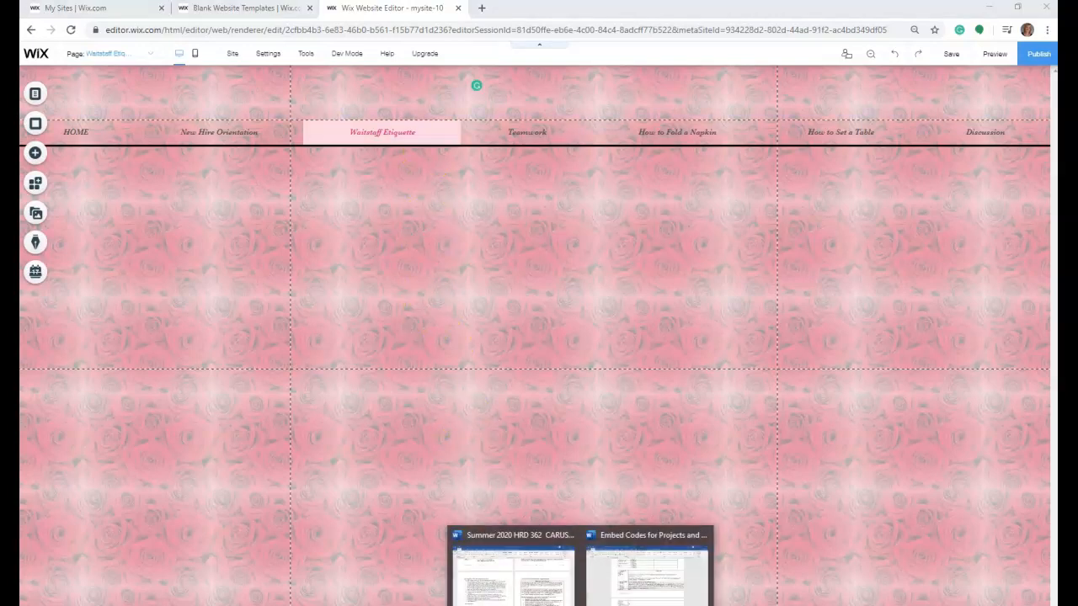
left_click(640, 581)
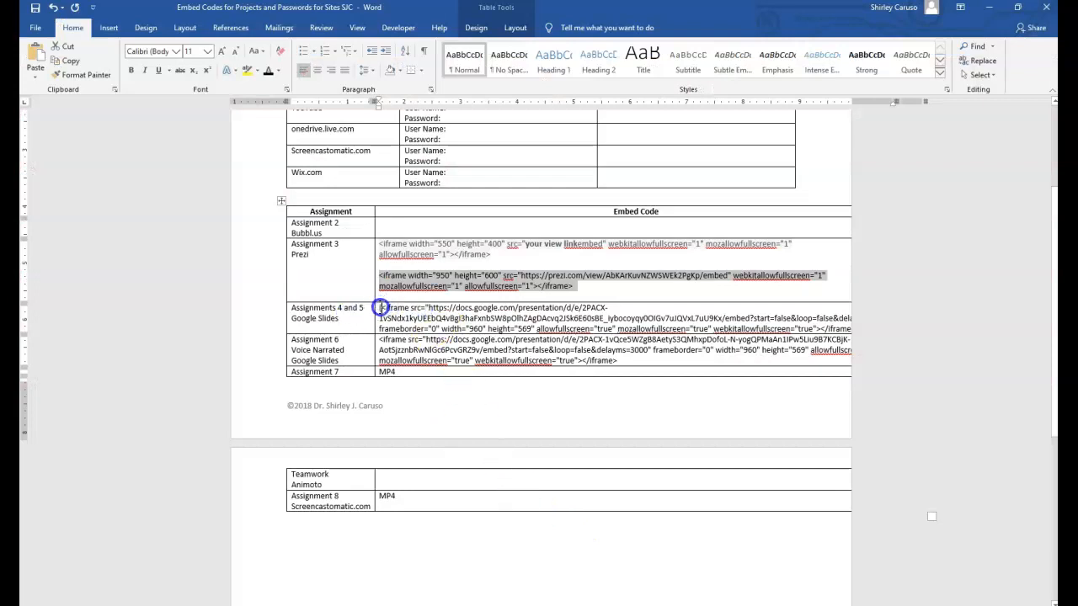
left_click_drag(381, 308, 885, 329)
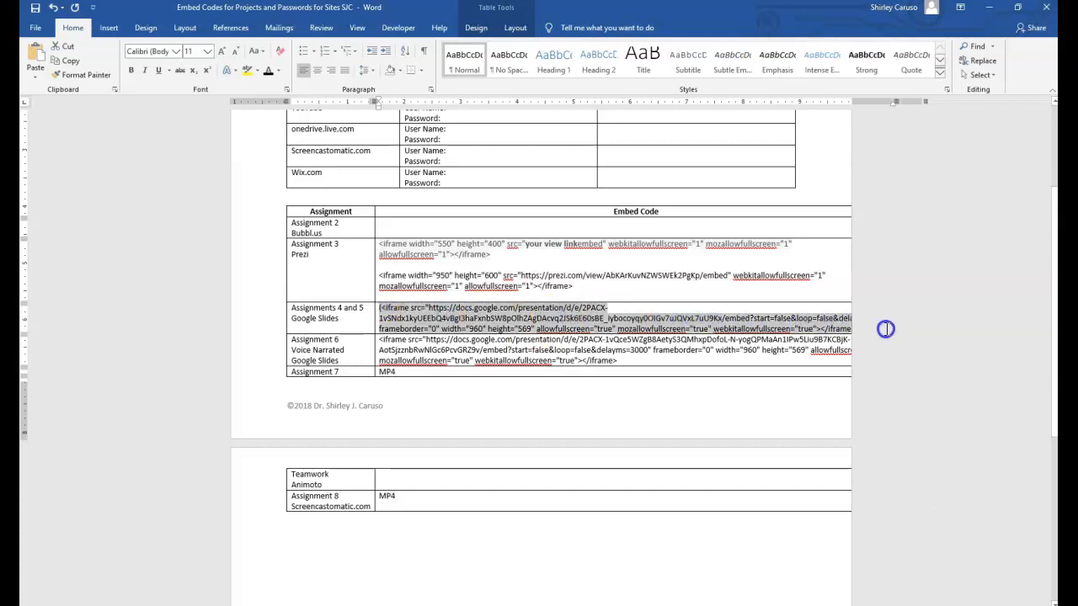
right_click(539, 315)
left_click(564, 336)
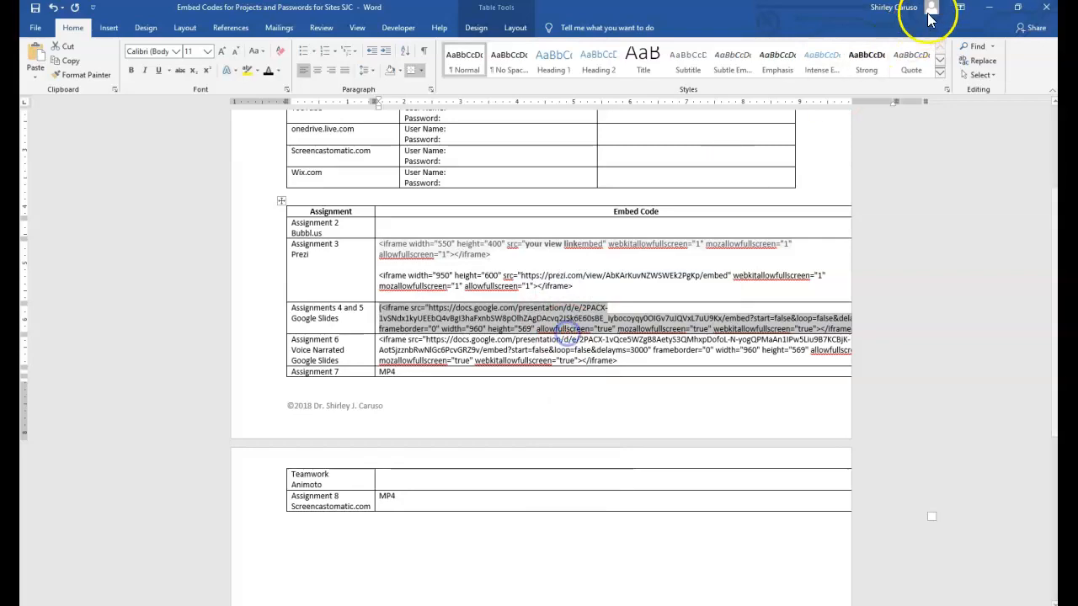
left_click(991, 7)
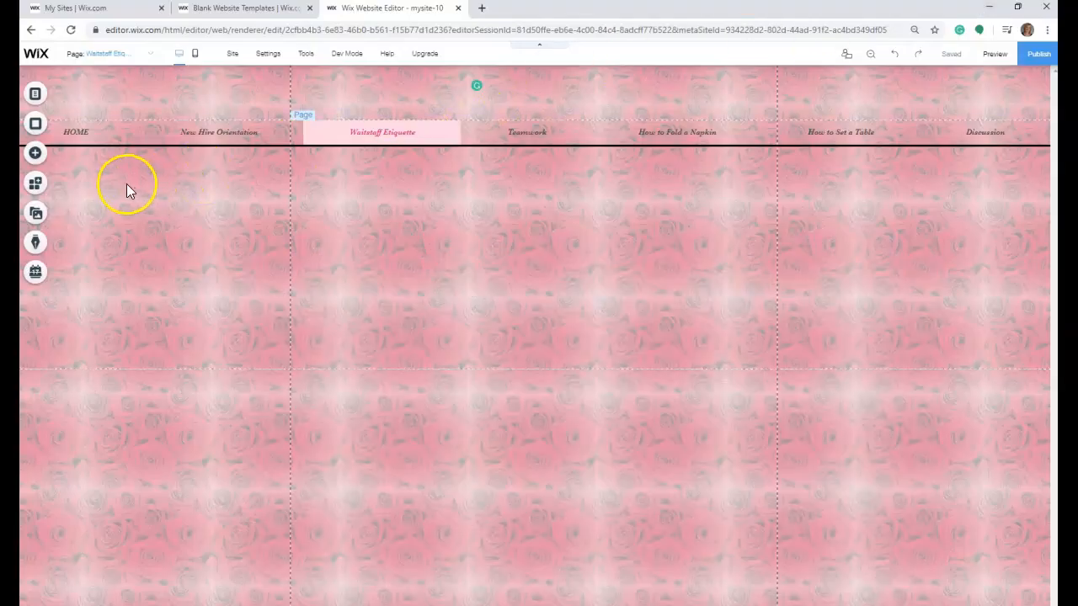
- Add an HTML iframe to the Waitstaff Etiquette page and apply the copied Google Slides embed code to it
left_click(35, 154)
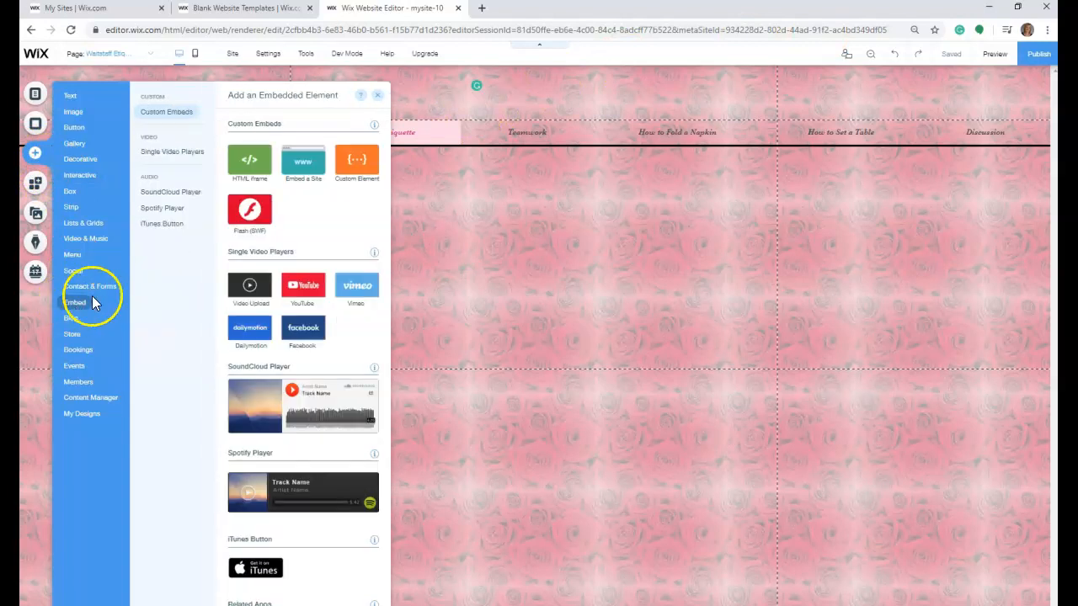
left_click(250, 162)
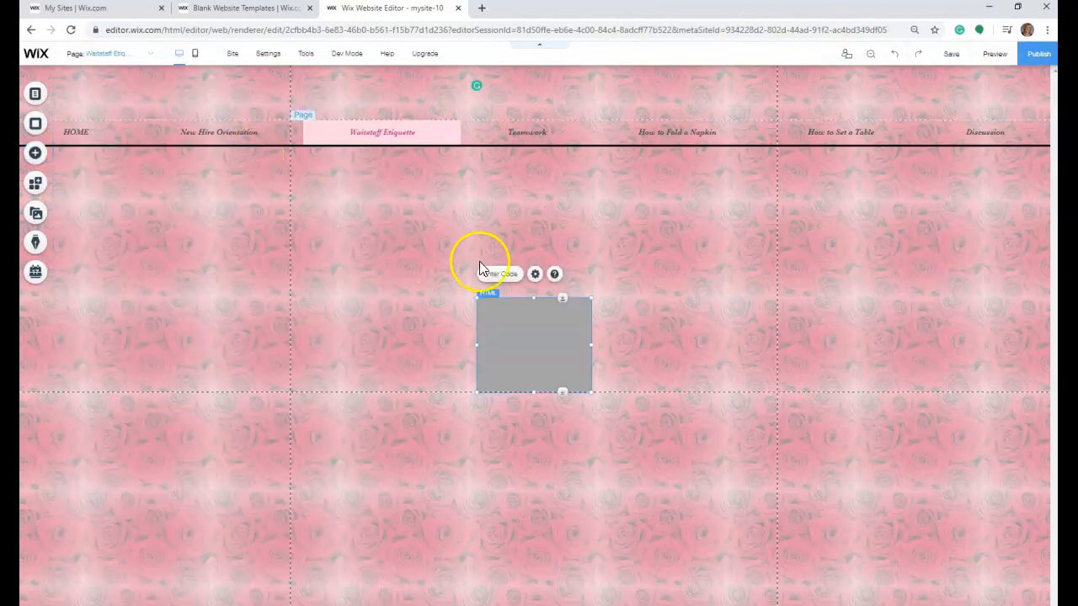
left_click(499, 273)
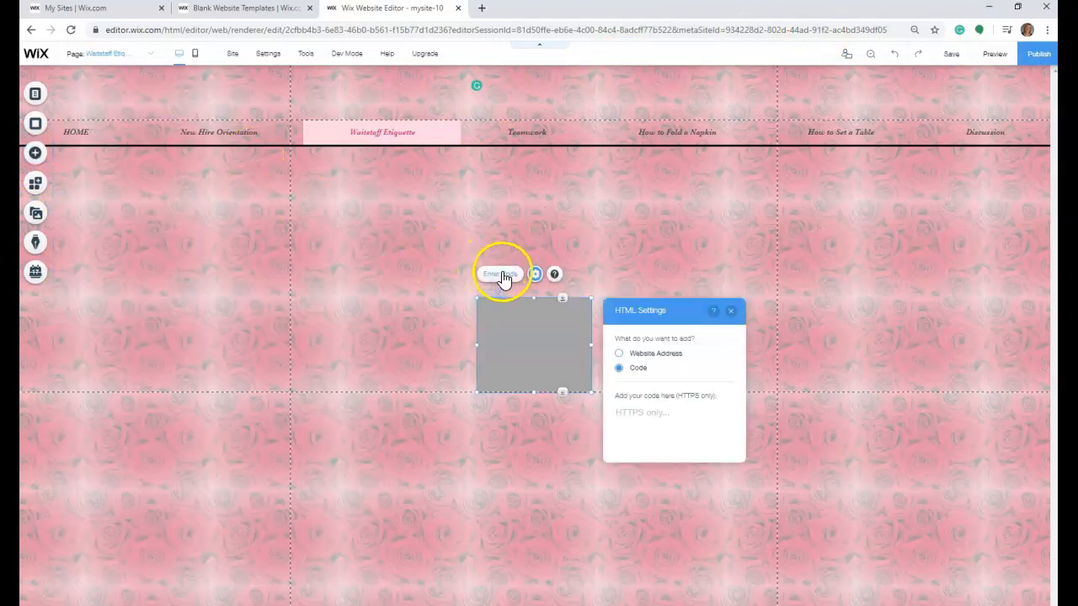
left_click(647, 429)
right_click(645, 424)
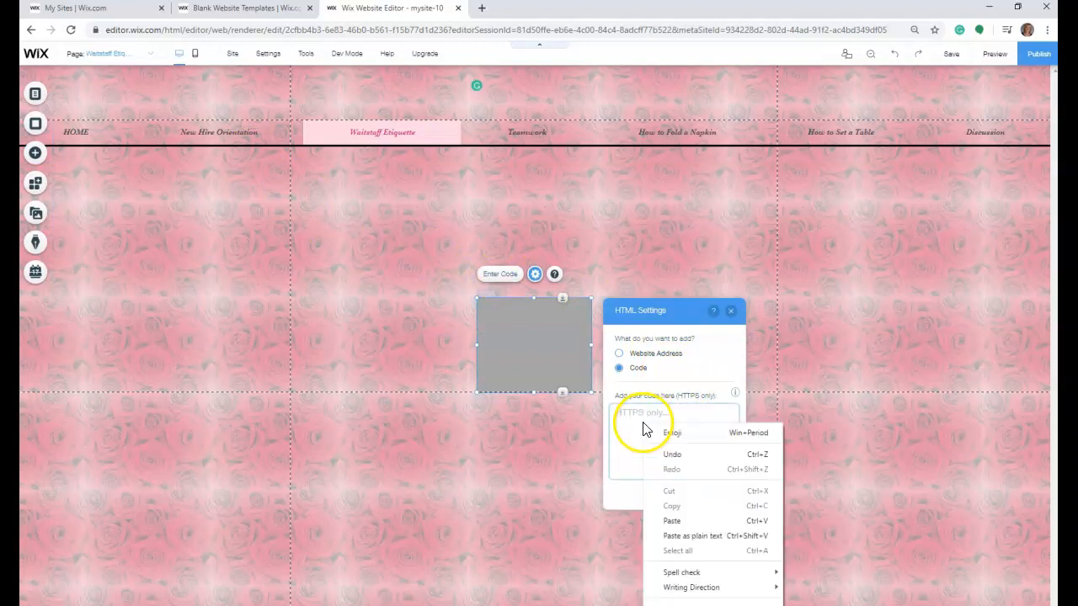
left_click(686, 523)
left_click(685, 499)
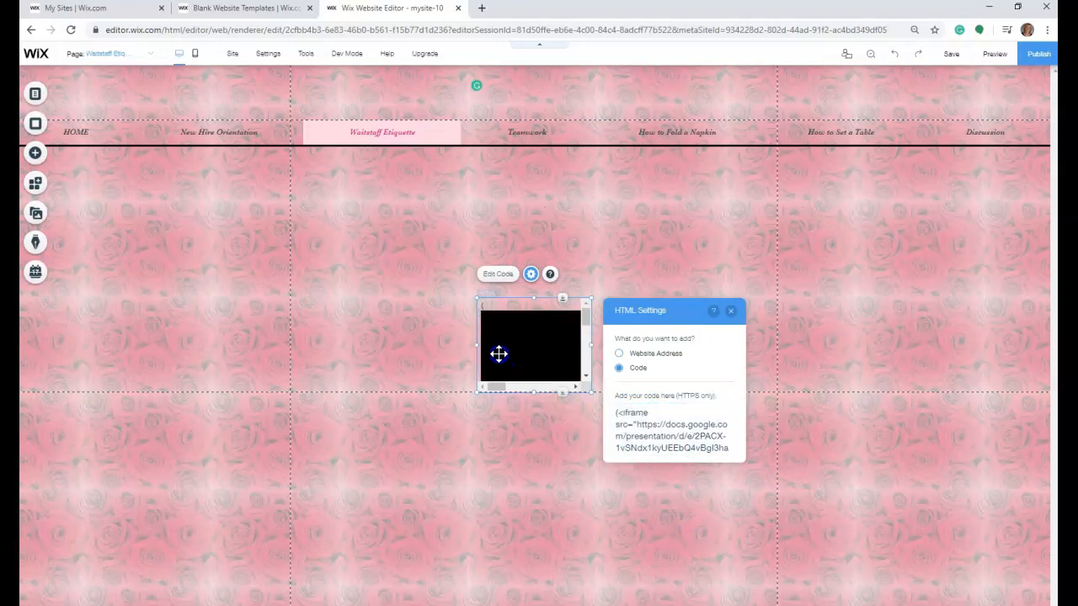
- Enlarge the Google Slides embed until the whole slide fits, and move it down to leave space below the navigation menu
left_click_drag(476, 300, 284, 149)
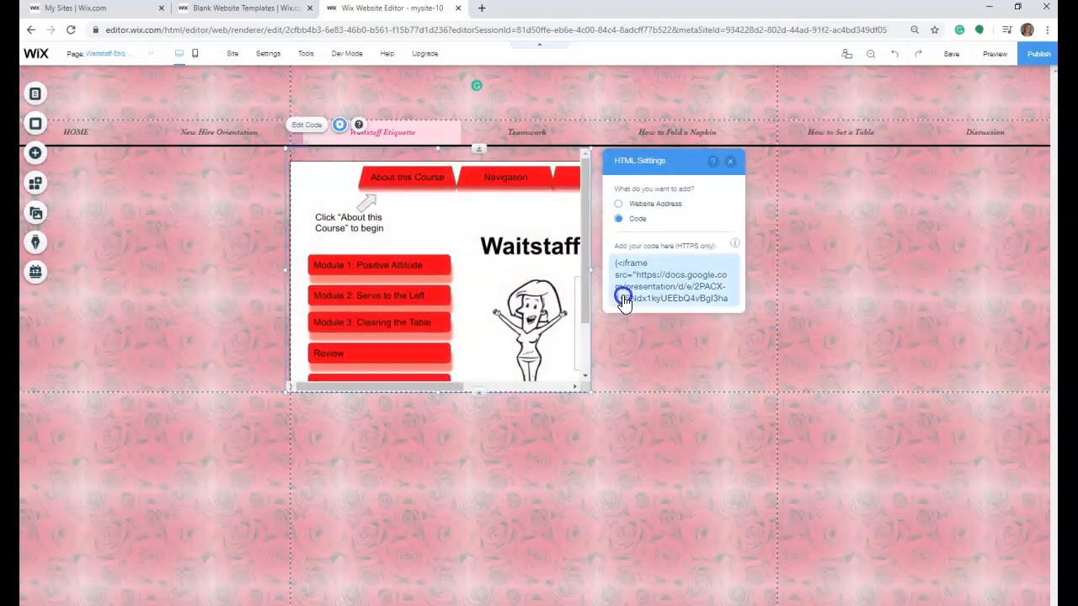
left_click_drag(589, 272, 799, 284)
left_click_drag(544, 390, 543, 463)
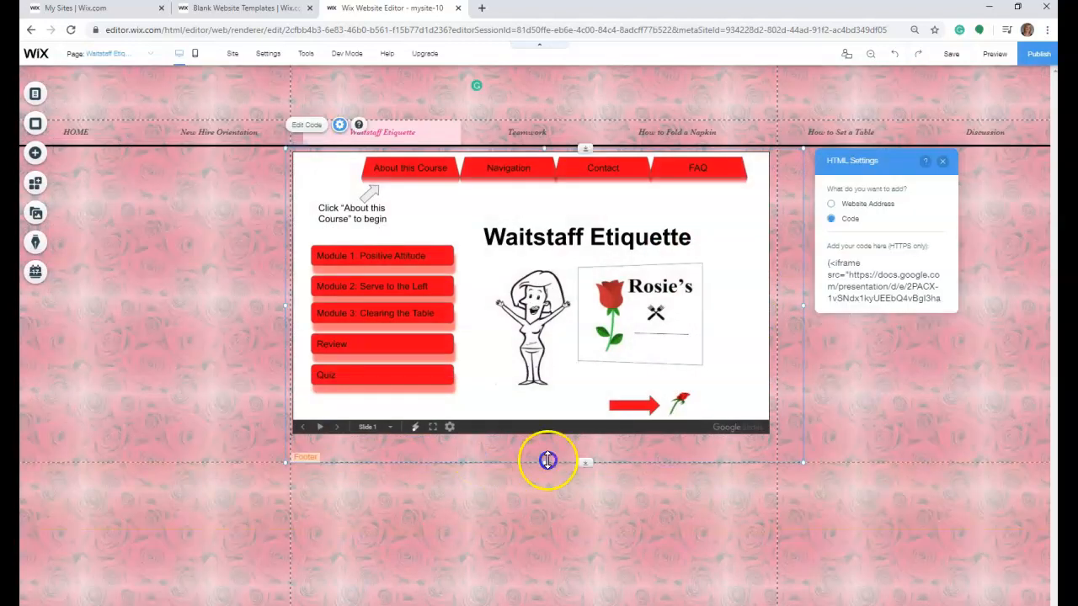
left_click_drag(544, 465, 544, 497)
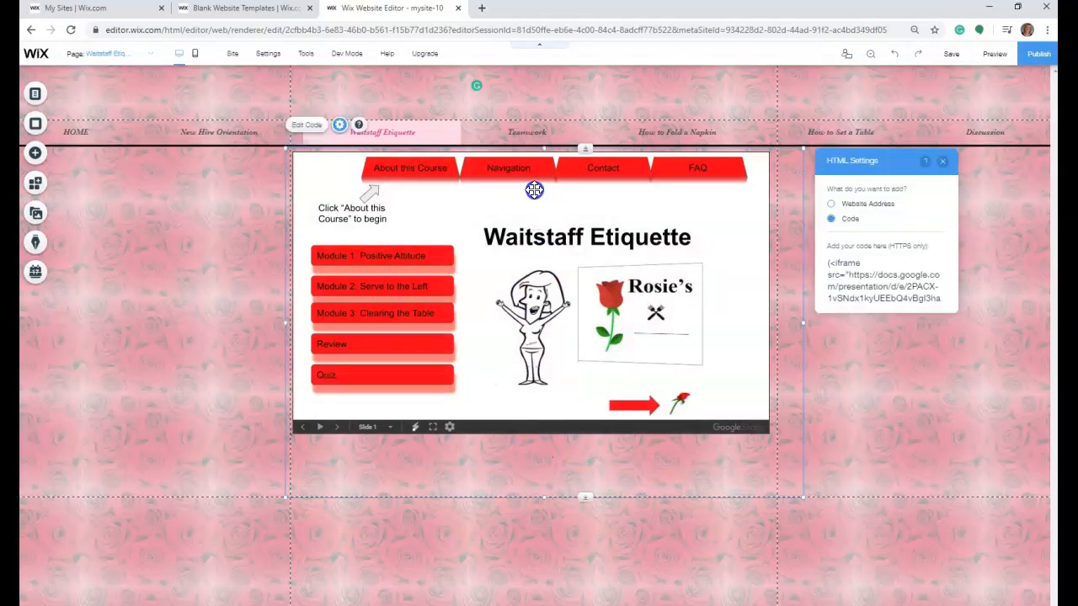
left_click_drag(530, 204, 529, 266)
left_click(439, 173)
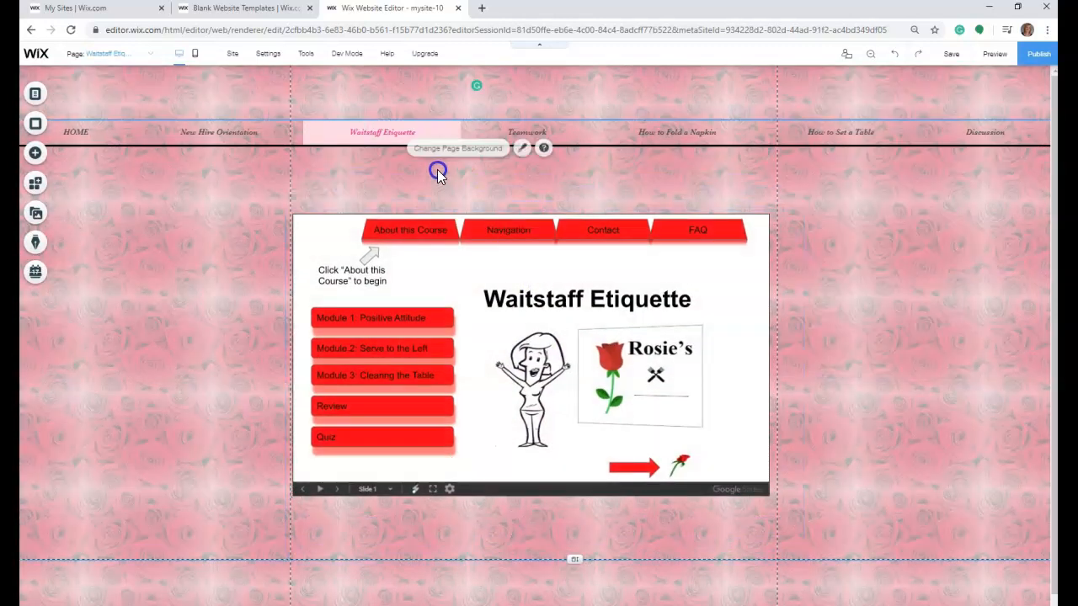
- Add a Heading 1 text to the Waitstaff Etiquette page and place it between the navigation menu and the slides embed
left_click(39, 157)
left_click(39, 156)
left_click(36, 154)
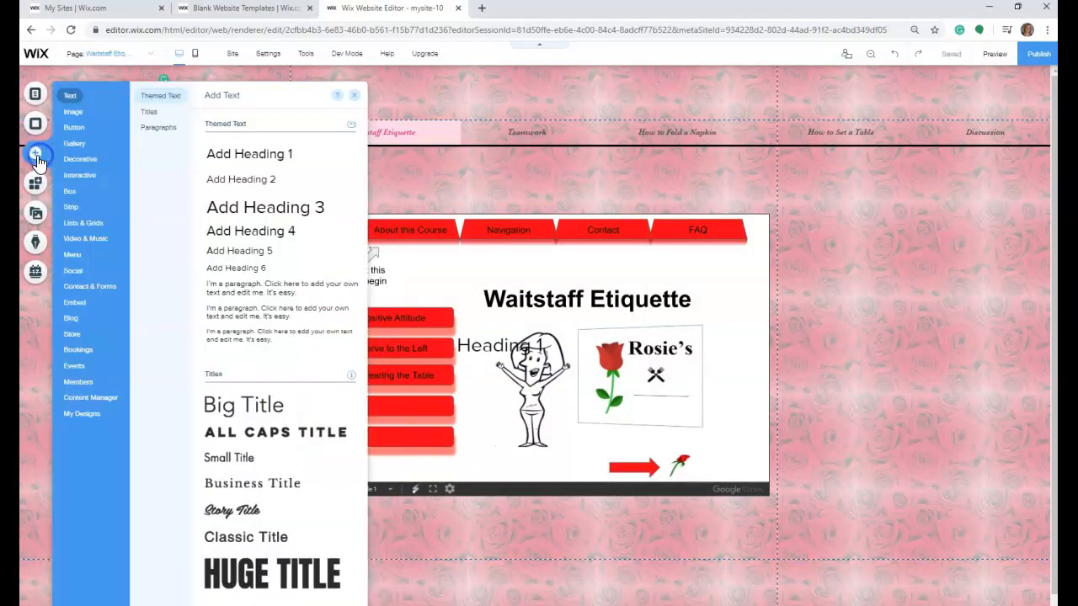
left_click(224, 156)
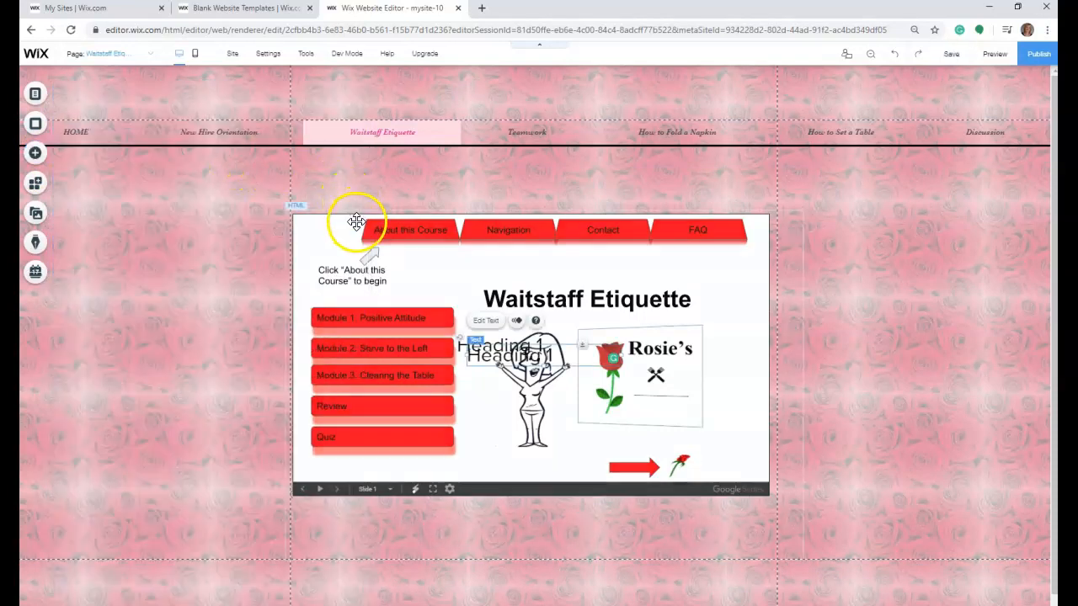
left_click_drag(549, 358, 370, 181)
- Replace the new heading's placeholder text with "Pay attention, there is a quiz!"
double_click(370, 181)
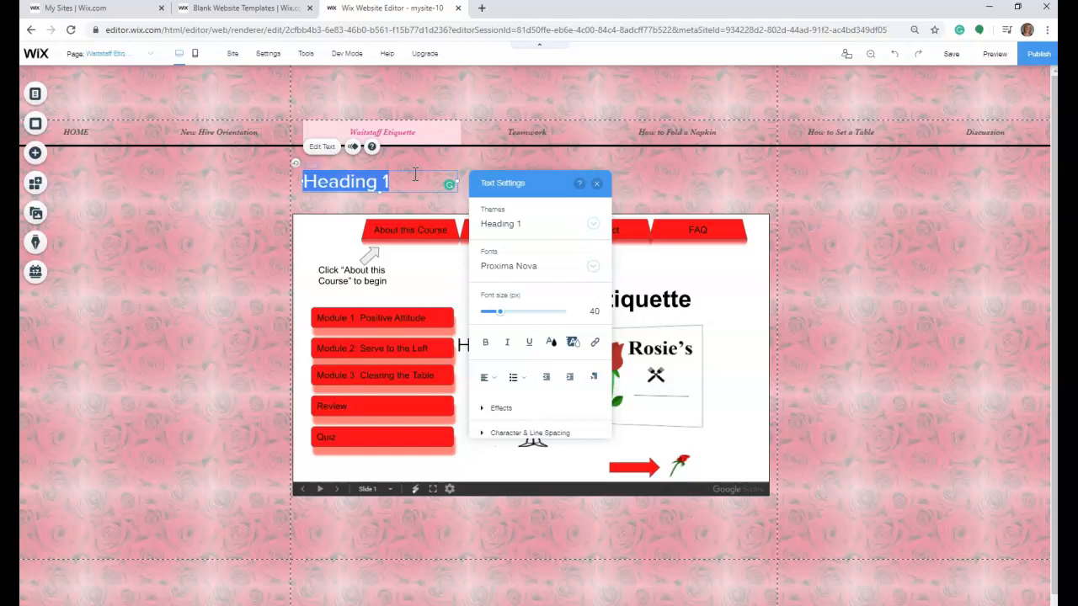
type("Pay a")
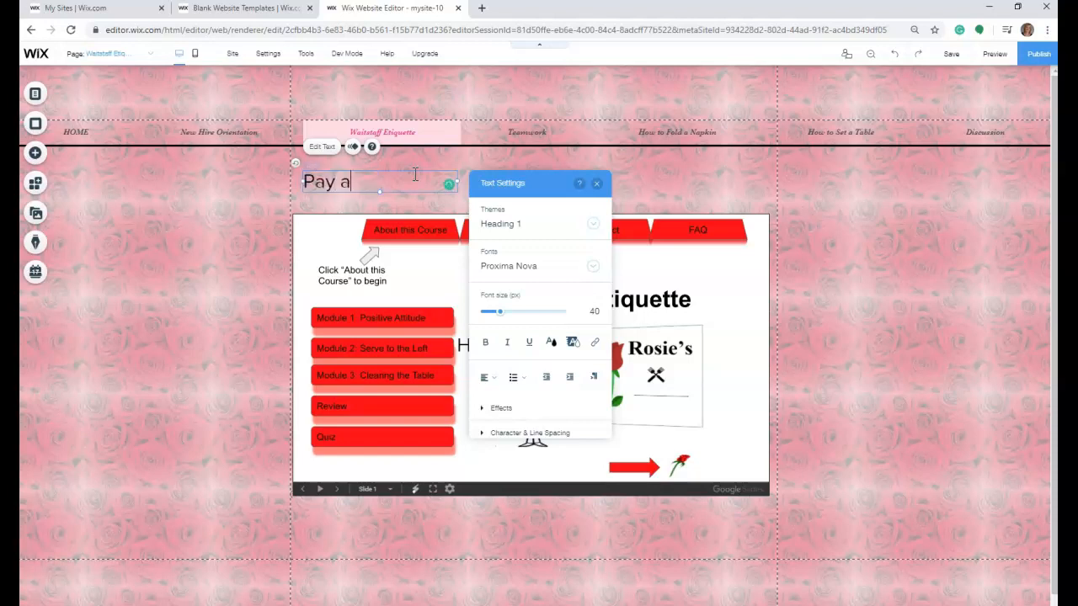
type("ttention, t")
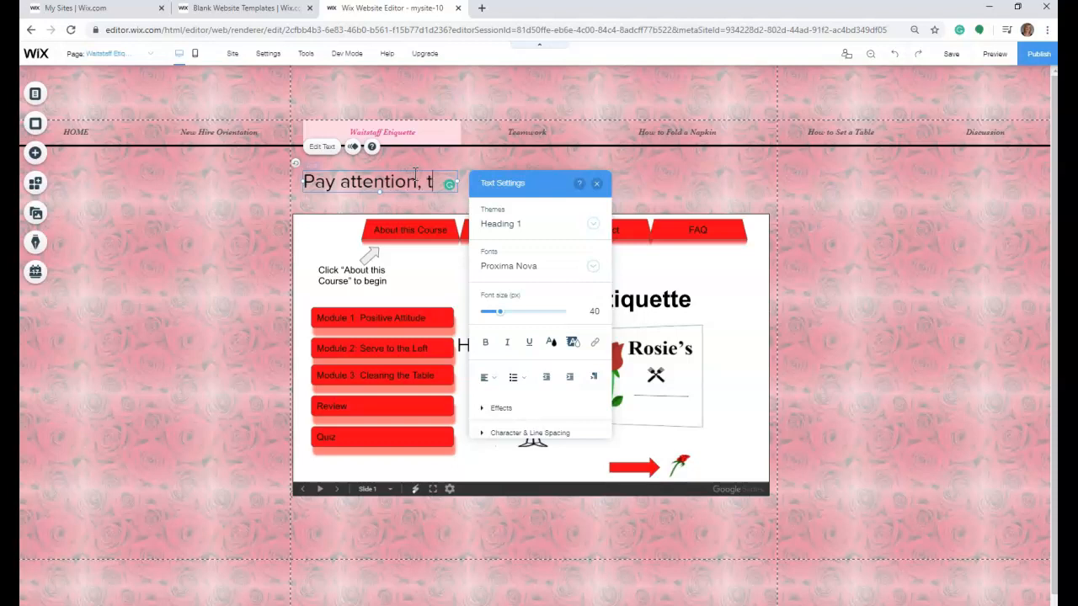
type("here is a")
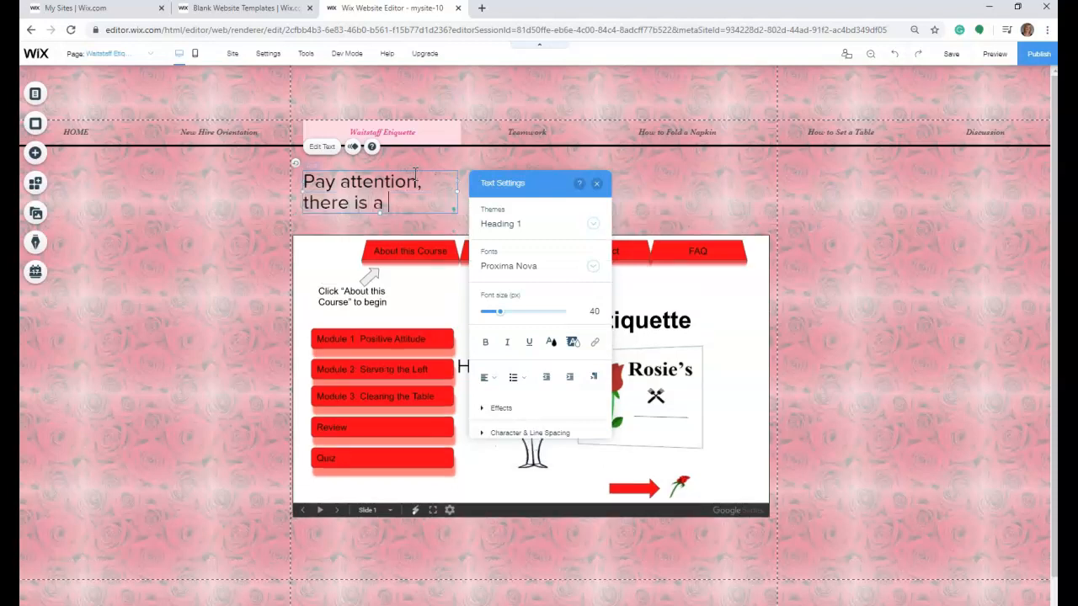
type(" quiz!")
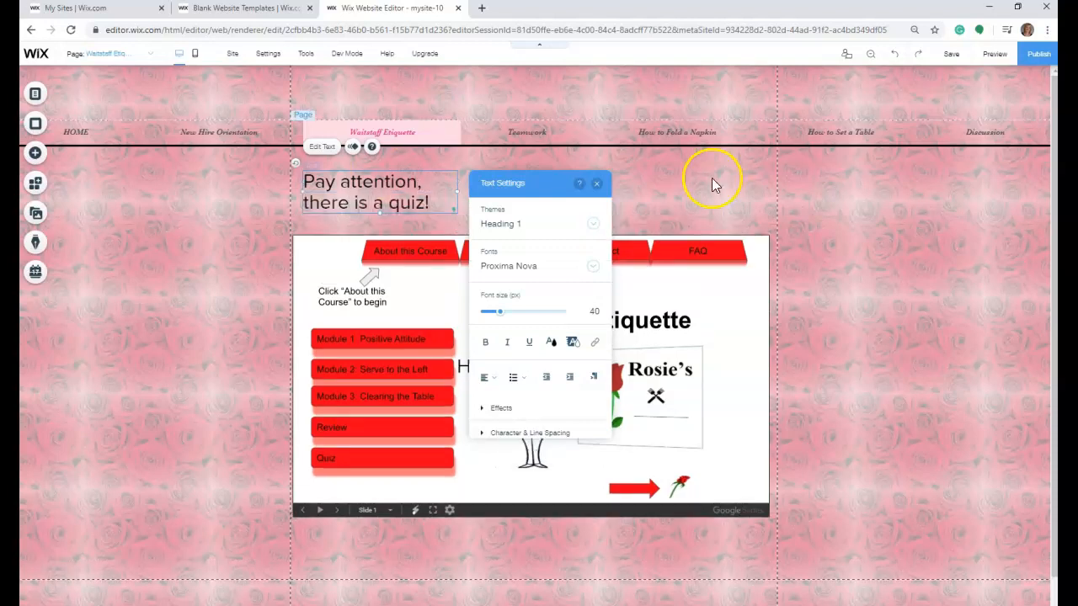
- Widen the quiz heading's text box so it fits on one line, and move the slides embed up to just below it
left_click(563, 193)
left_click(409, 184)
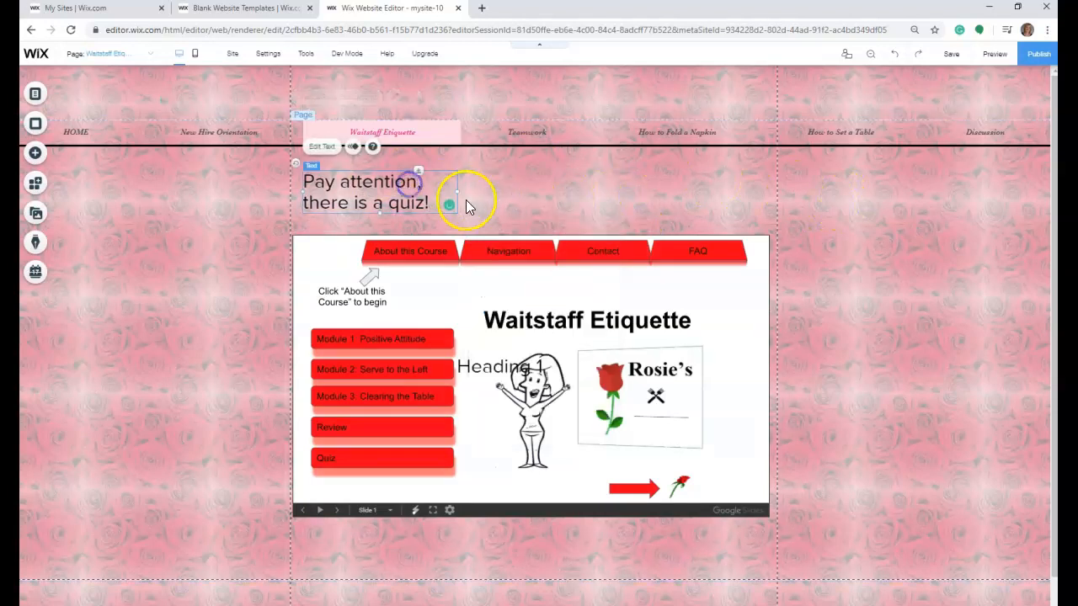
left_click_drag(457, 193, 763, 180)
left_click(589, 222)
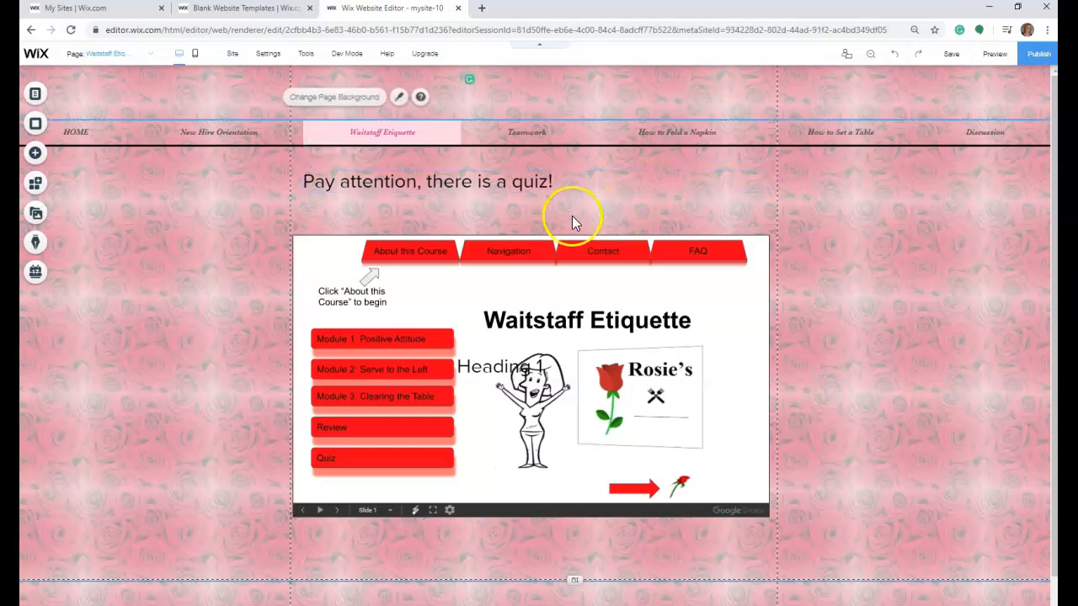
left_click_drag(550, 242, 555, 204)
left_click(893, 202)
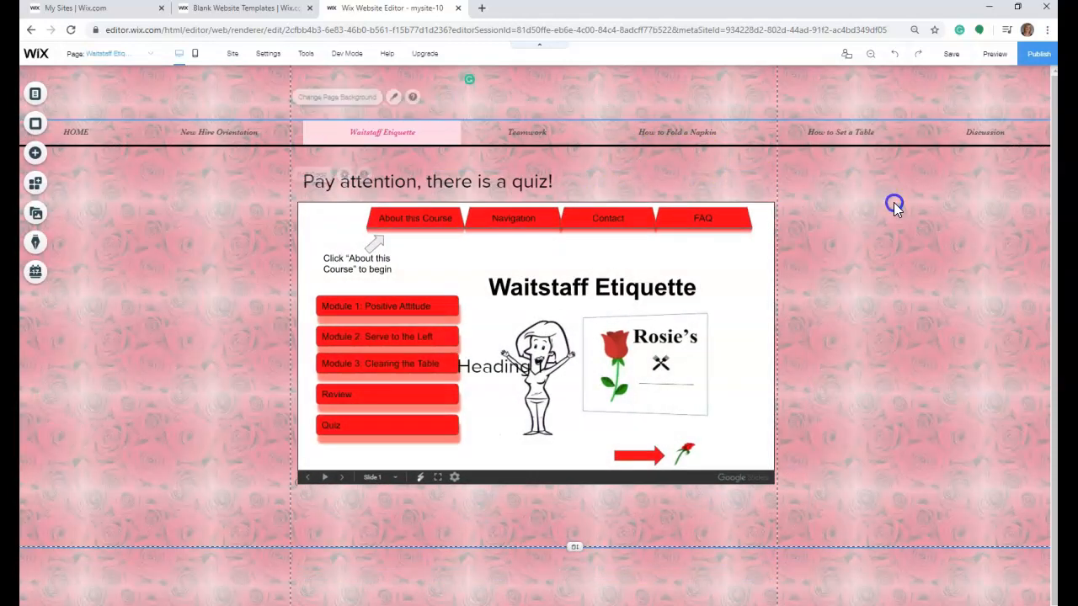
- Open the Teamwork page, copy the Assignment 6 voice narrated Google Slides iframe code from the Word document, and return to Wix
left_click(149, 51)
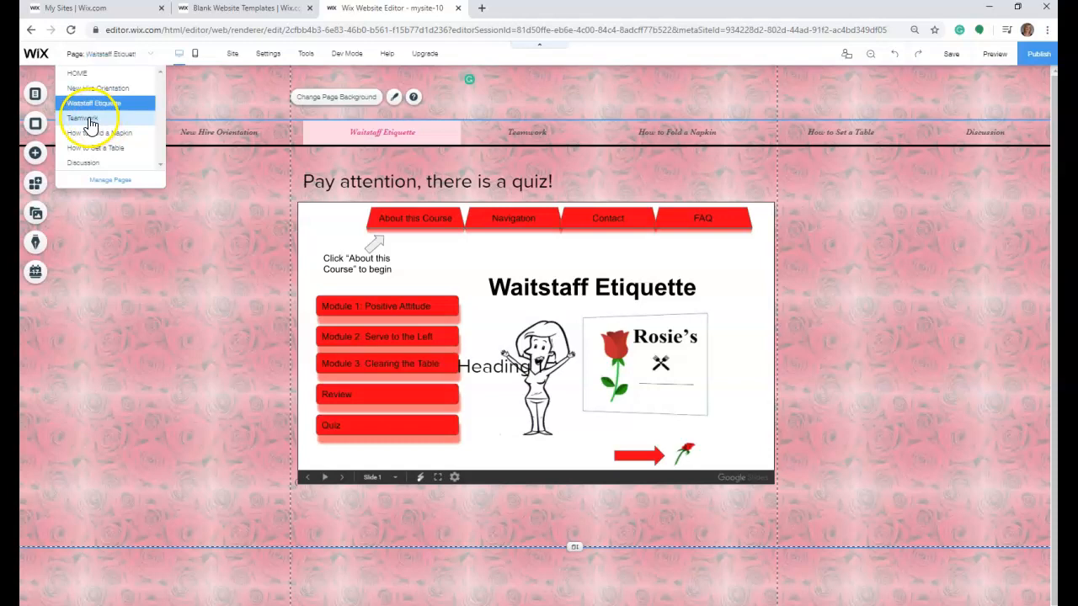
left_click(88, 118)
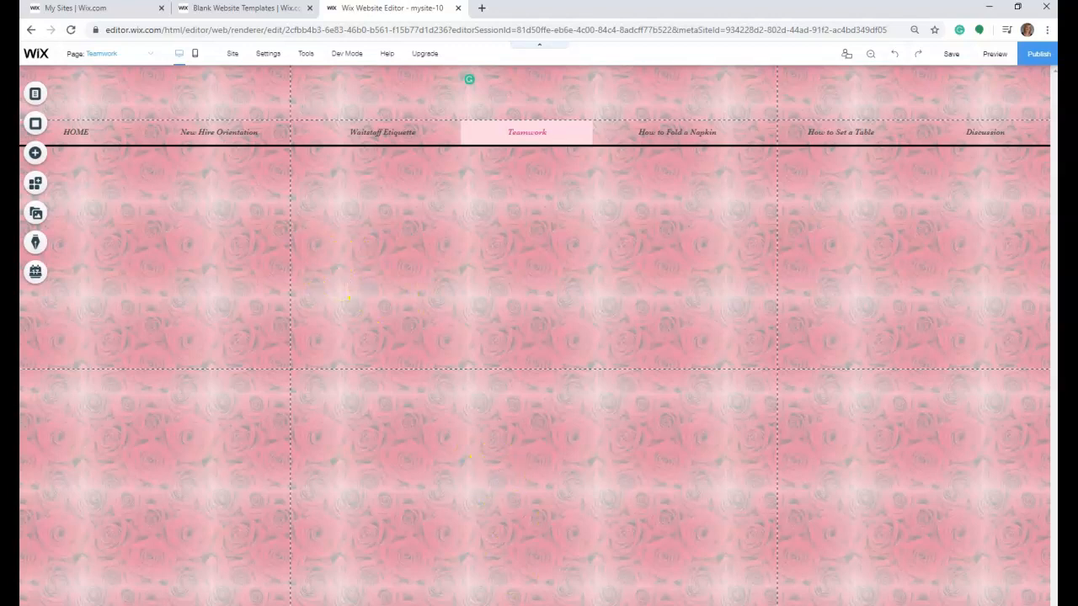
left_click(619, 595)
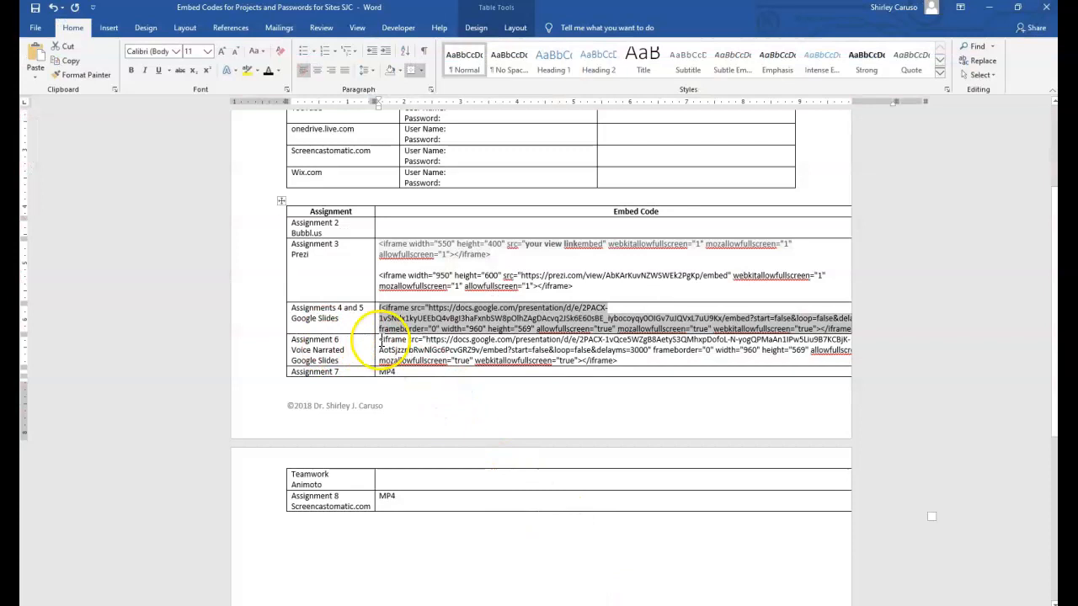
left_click_drag(380, 341, 621, 357)
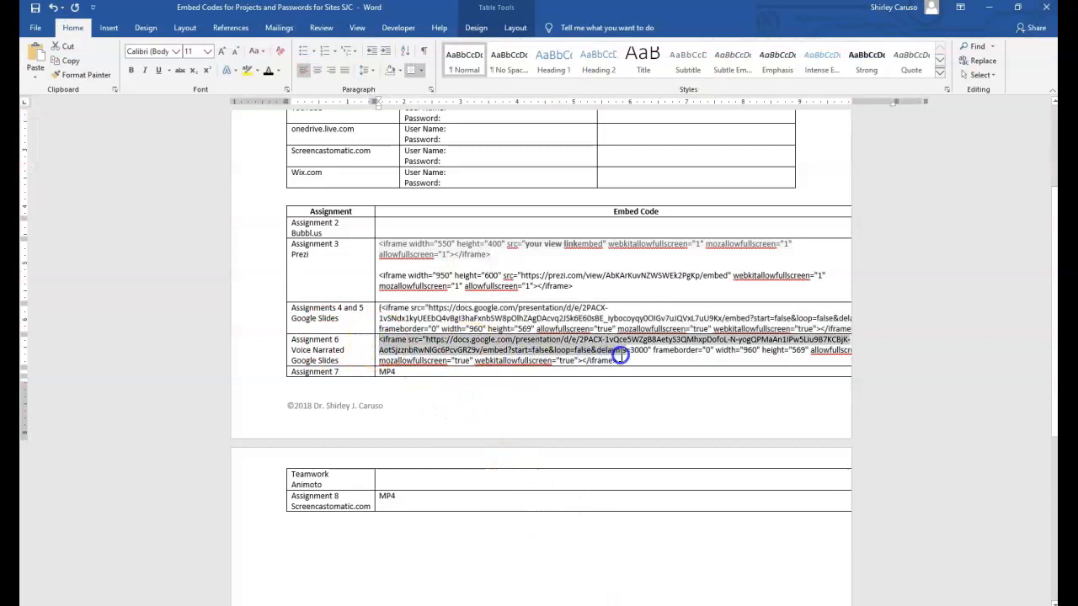
right_click(584, 355)
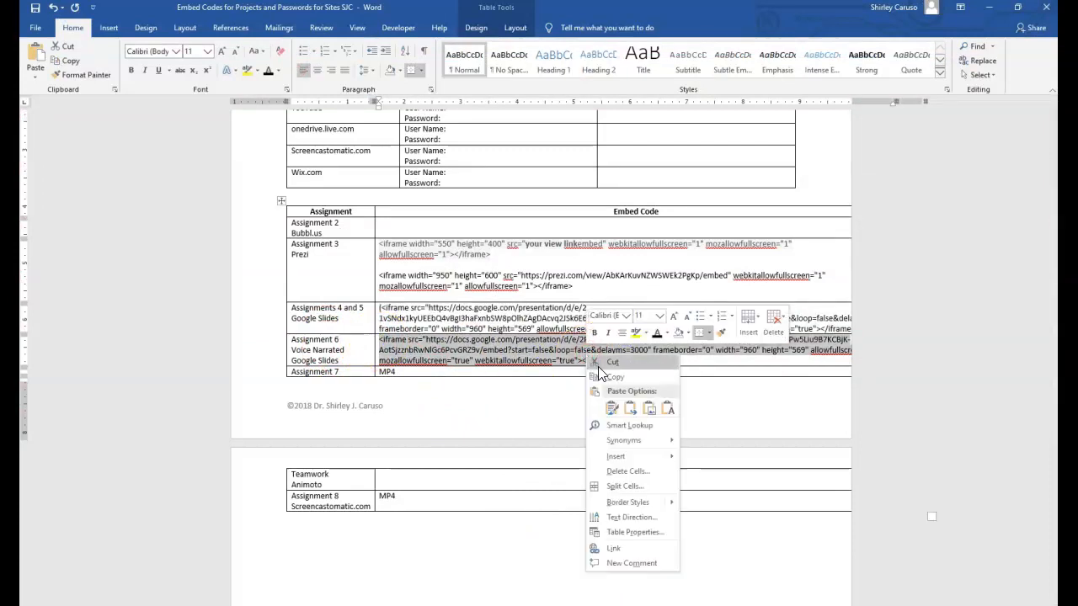
left_click(608, 378)
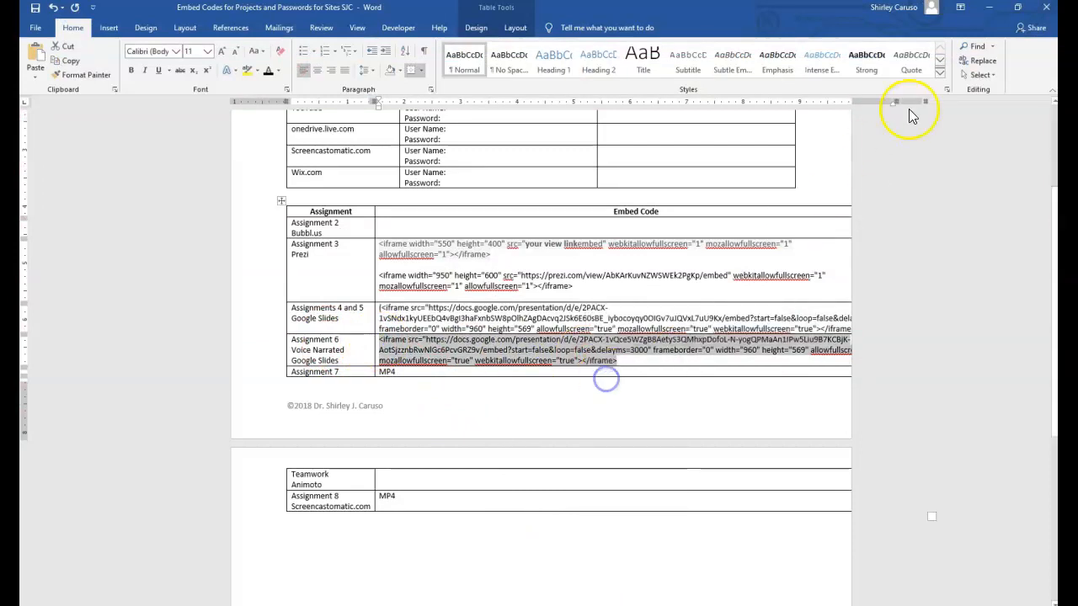
left_click(989, 7)
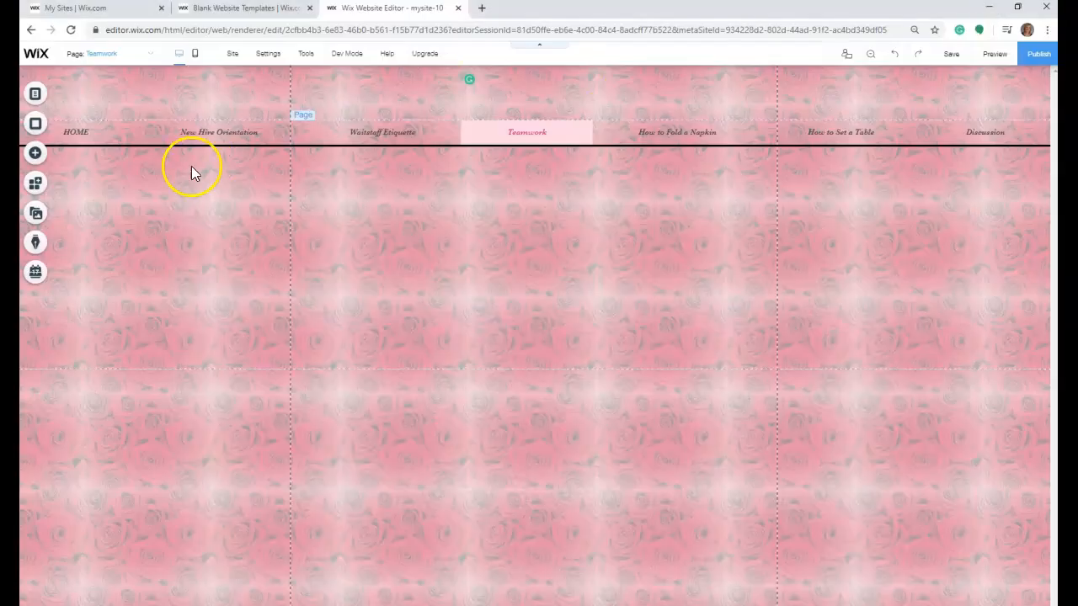
- Add an HTML iframe to the Teamwork page and apply the copied voice narrated Google Slides code to it
left_click(35, 152)
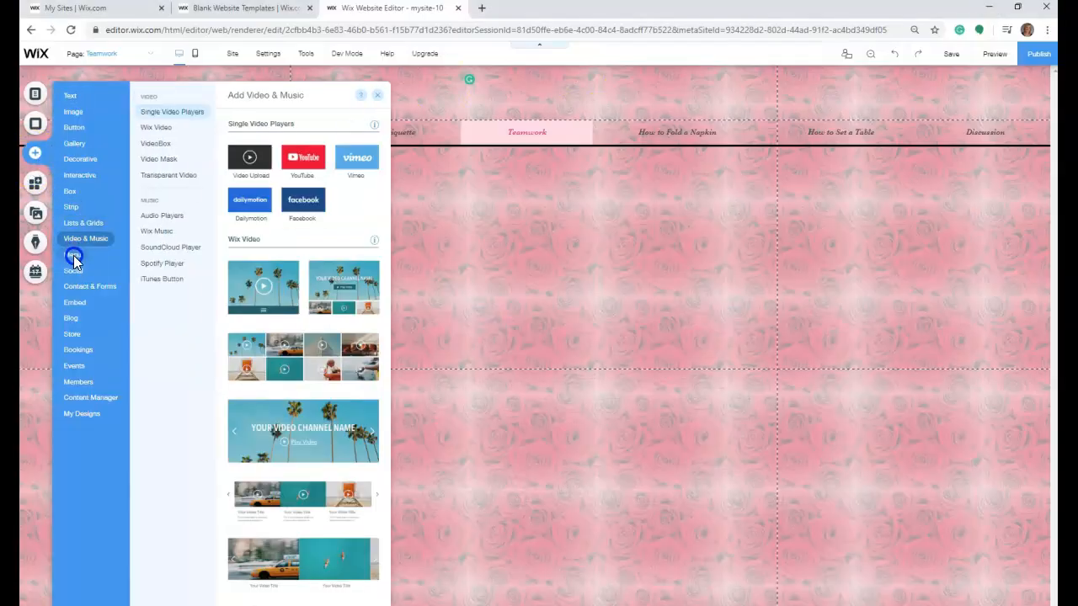
mouse_move(72, 304)
left_click(253, 162)
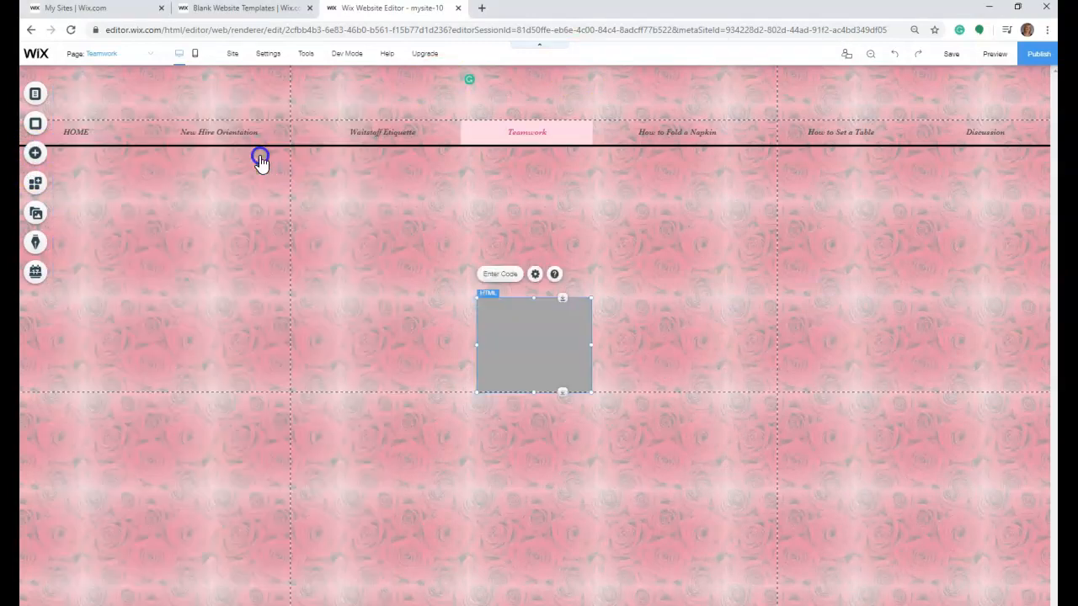
left_click(519, 275)
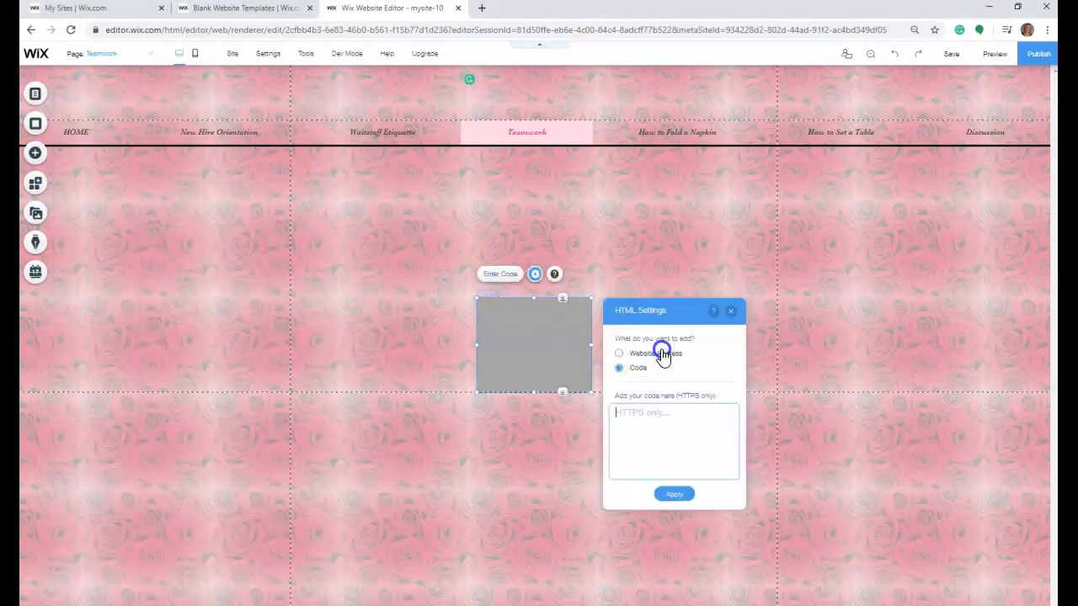
right_click(640, 435)
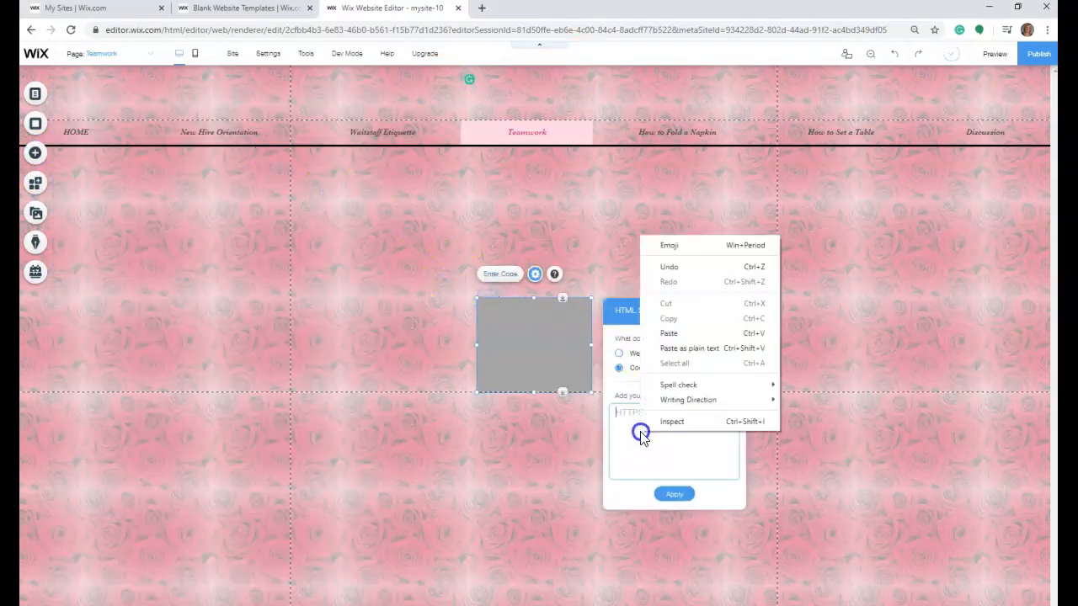
left_click(677, 333)
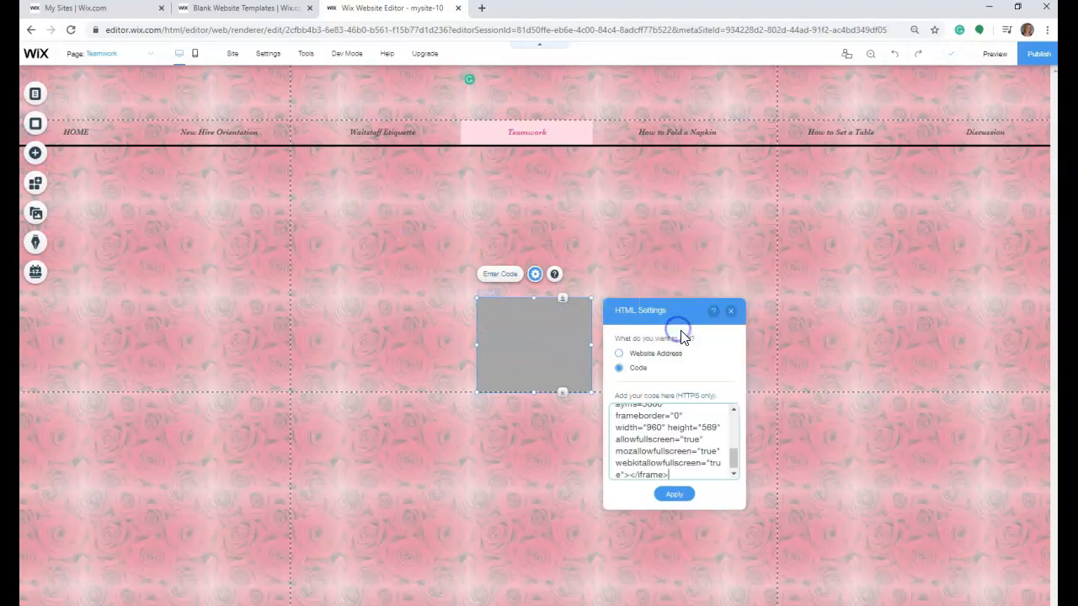
left_click(676, 494)
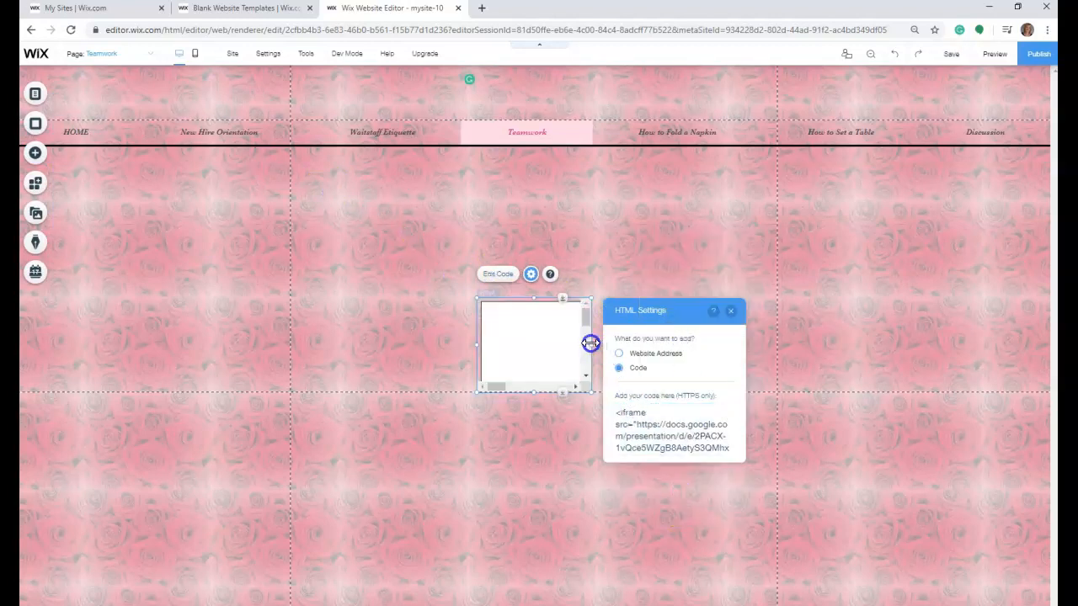
- Enlarge the Teamwork slides embed across the page's gridlines until the whole slide fits, and move it slightly down from the menu
left_click_drag(591, 343, 781, 333)
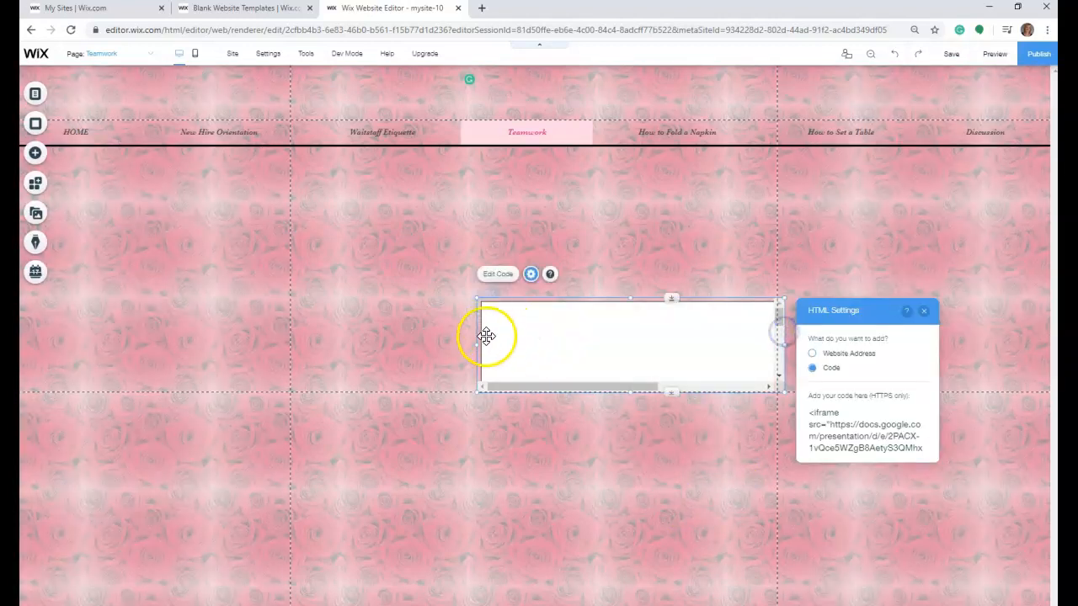
left_click_drag(478, 346, 291, 337)
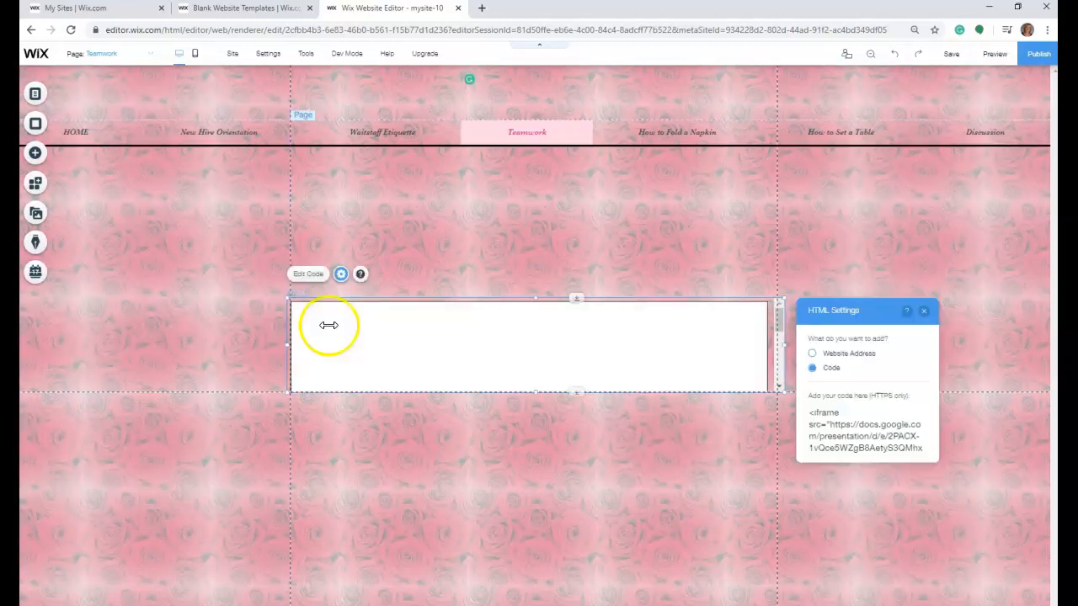
left_click_drag(537, 299, 520, 173)
left_click_drag(534, 392, 536, 503)
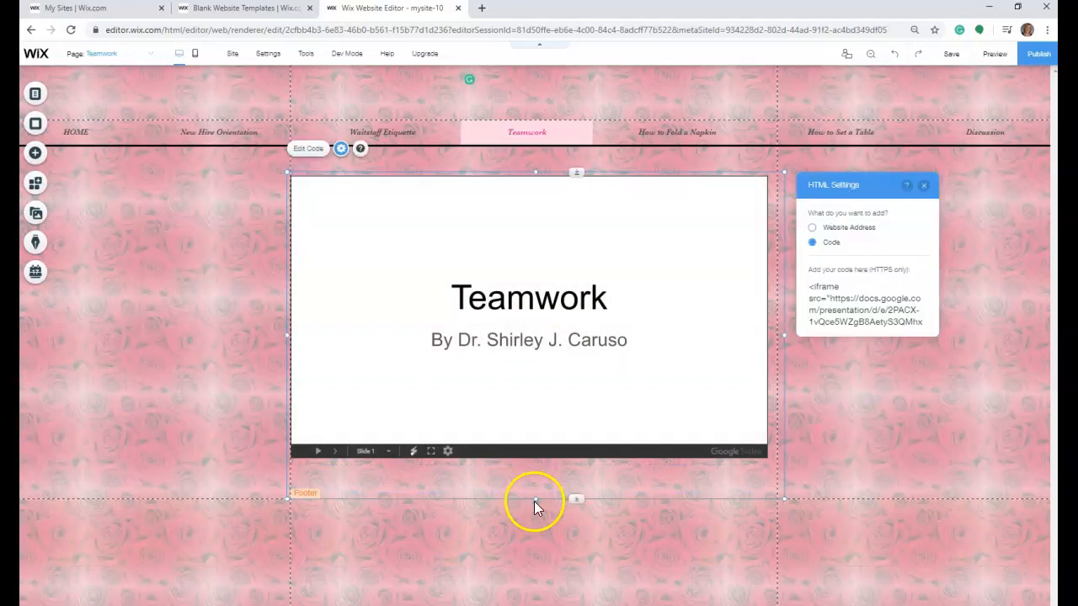
left_click_drag(428, 181, 432, 204)
left_click(393, 160)
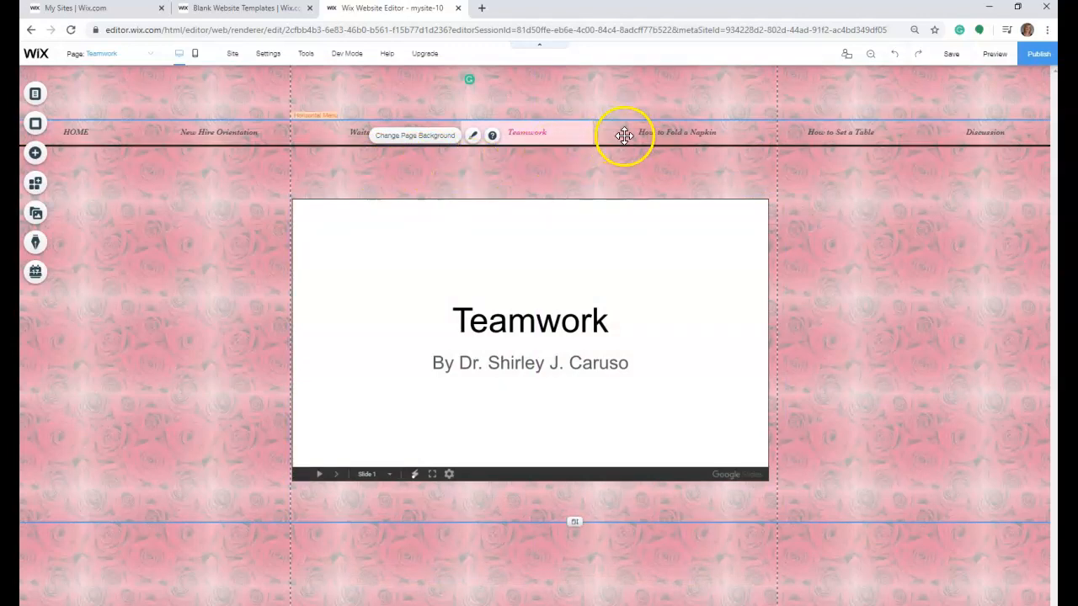
- Preview the site, check the Home and New Hire Orientation pages, and play the embedded Prezi forward a few frames
left_click(994, 54)
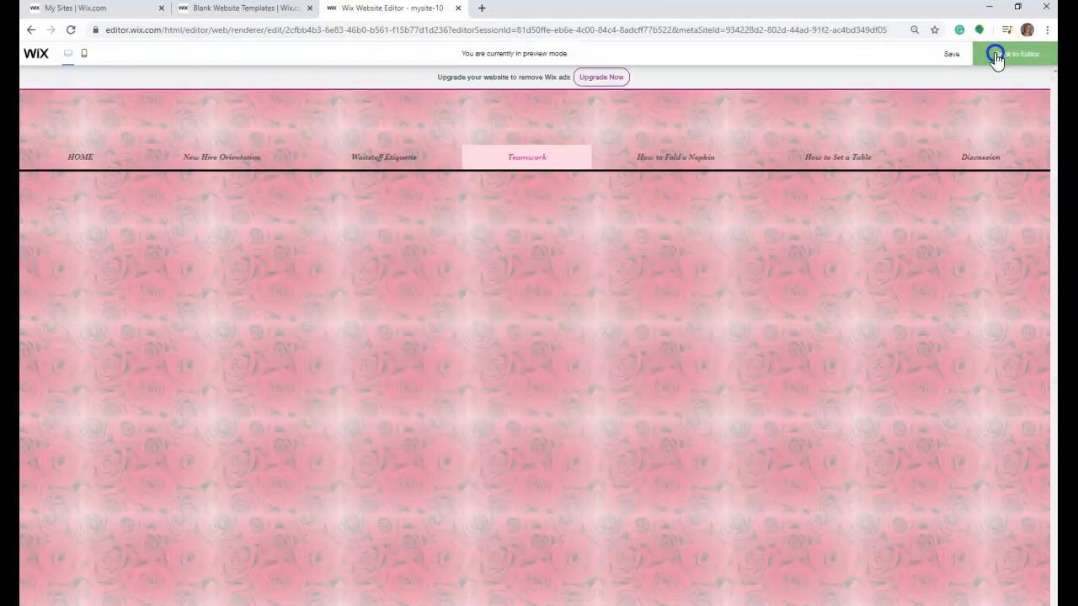
left_click(72, 162)
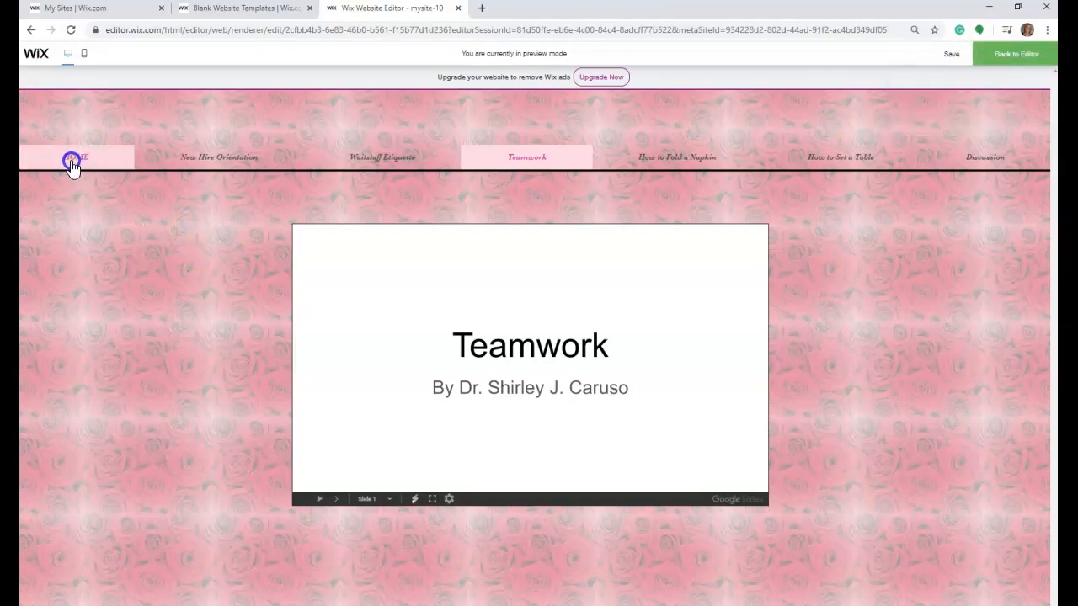
left_click(867, 153)
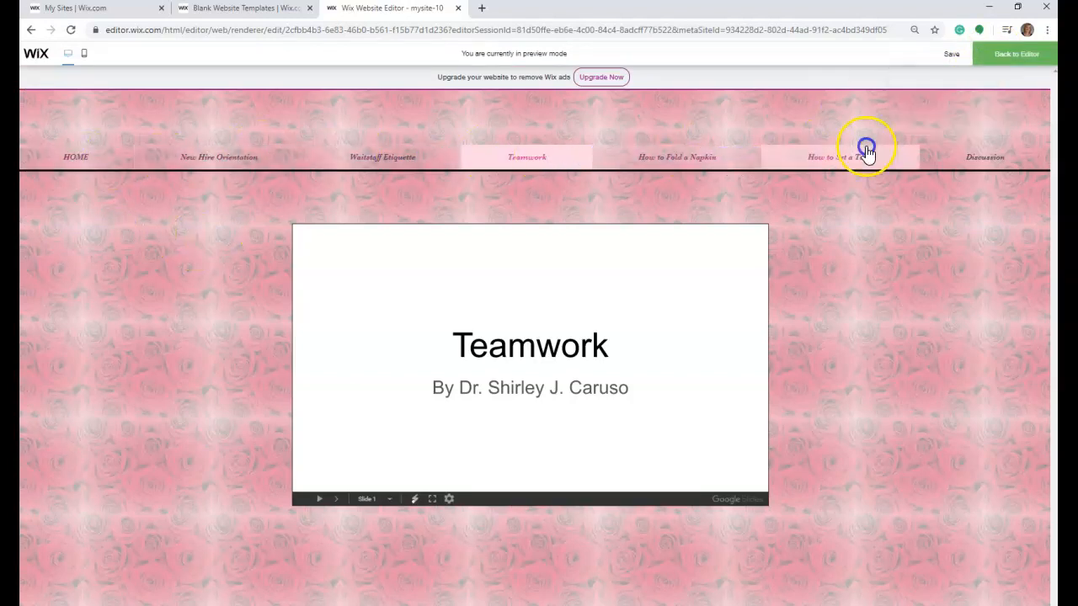
left_click(81, 159)
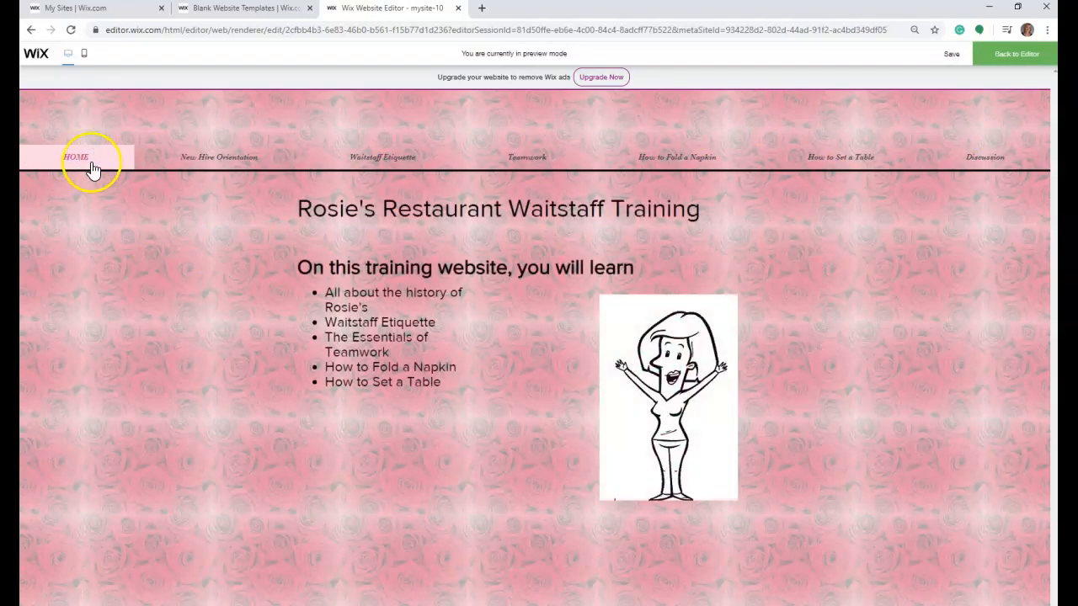
left_click(206, 160)
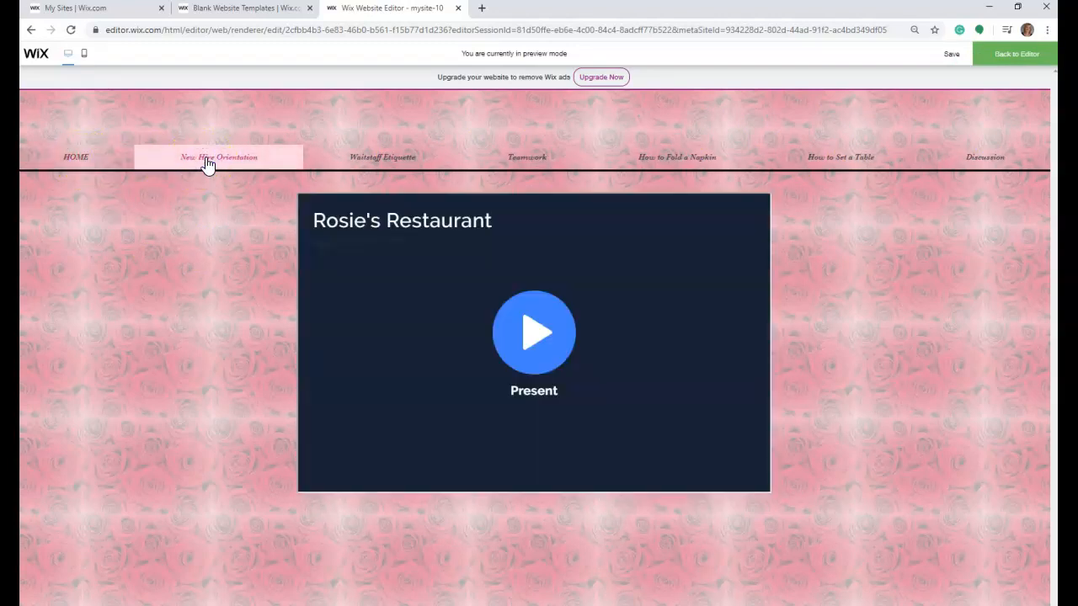
left_click(525, 328)
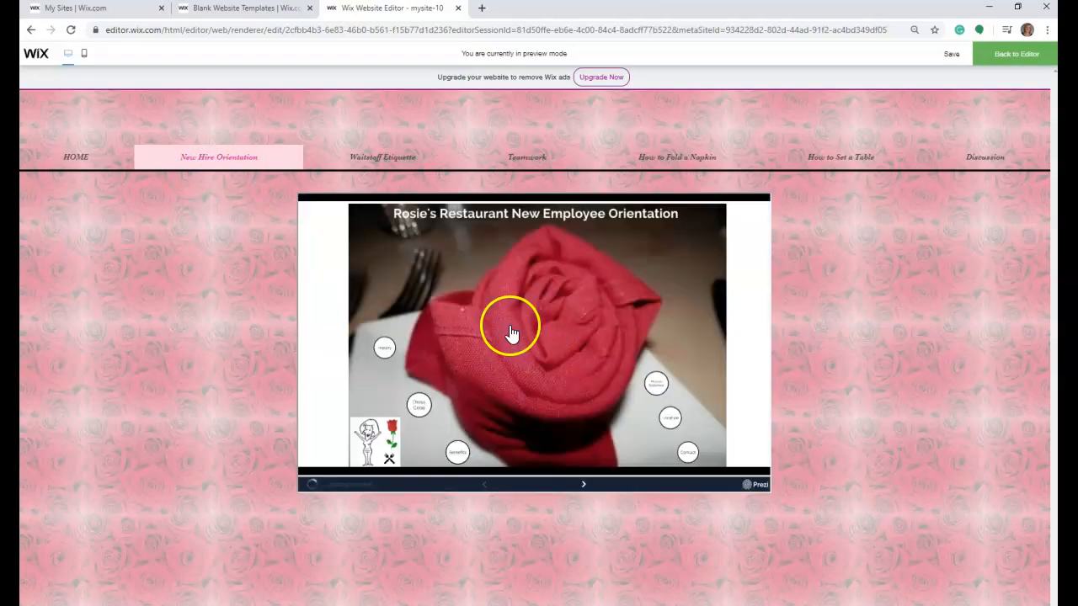
left_click(581, 485)
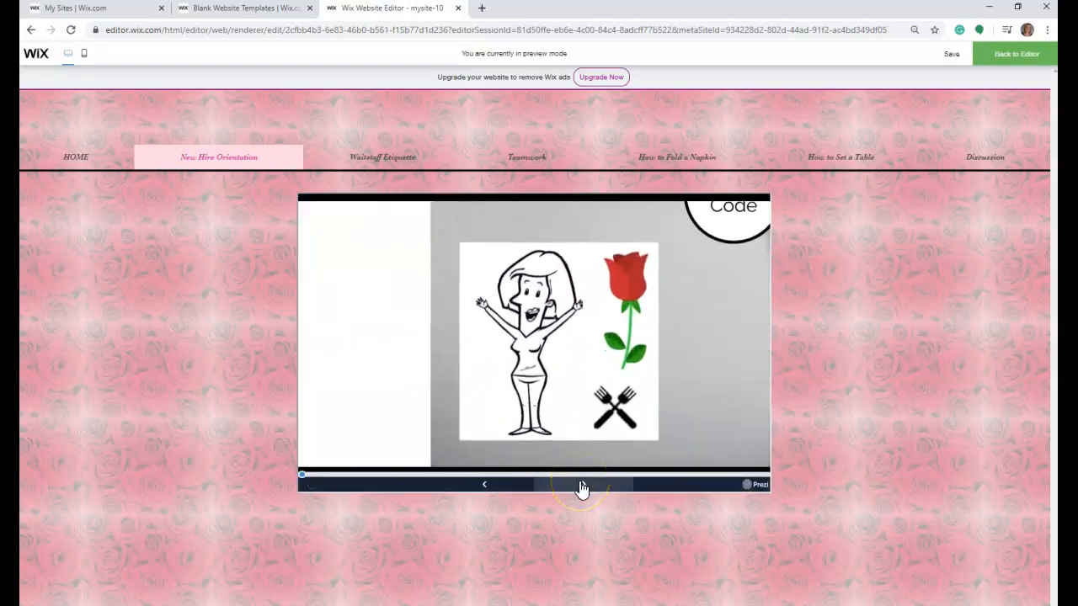
left_click(581, 485)
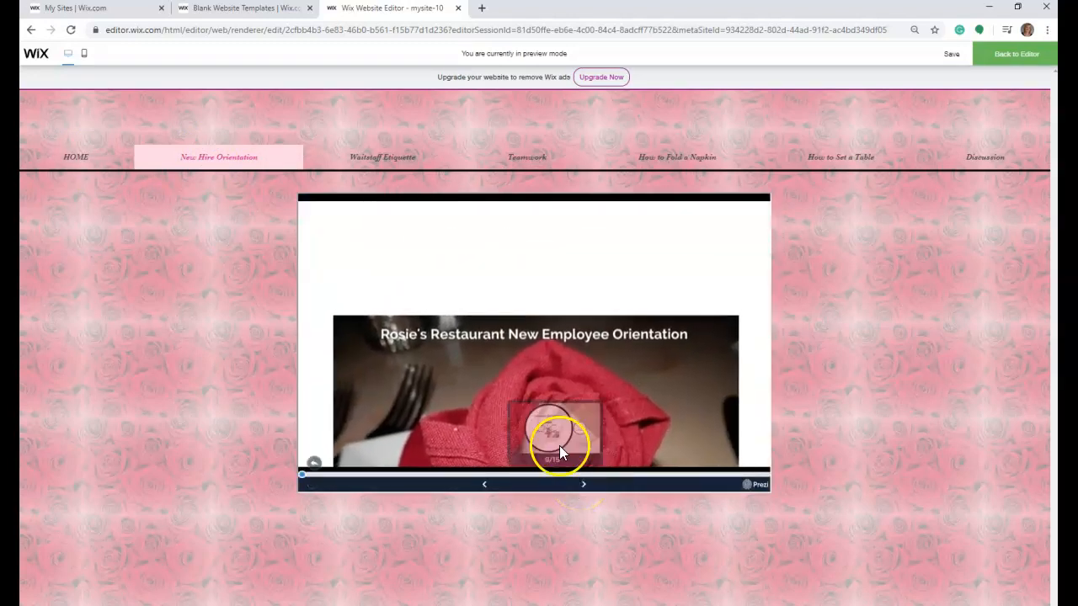
- In the preview, test the Waitstaff Etiquette slides' Module 1 link and arrow navigation, and advance the Teamwork slides to the second slide
left_click(364, 157)
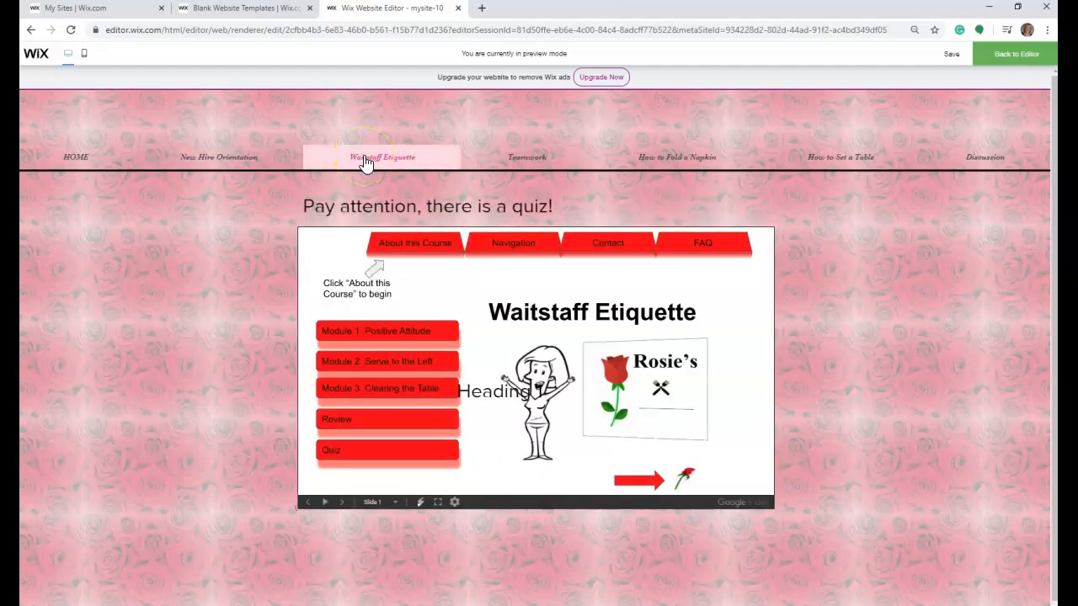
left_click(430, 337)
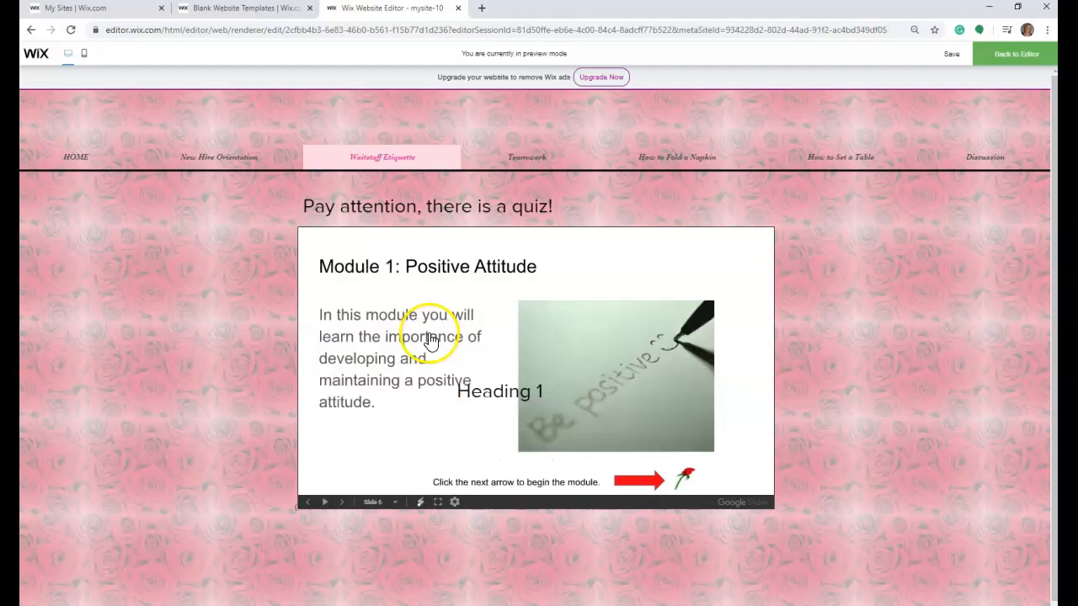
left_click(683, 477)
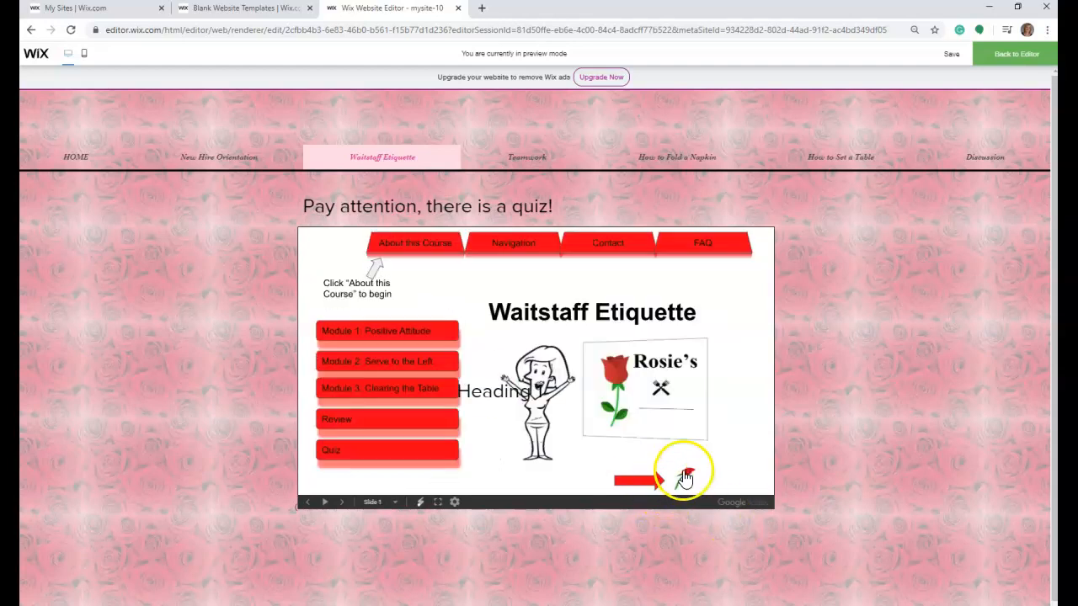
left_click(647, 481)
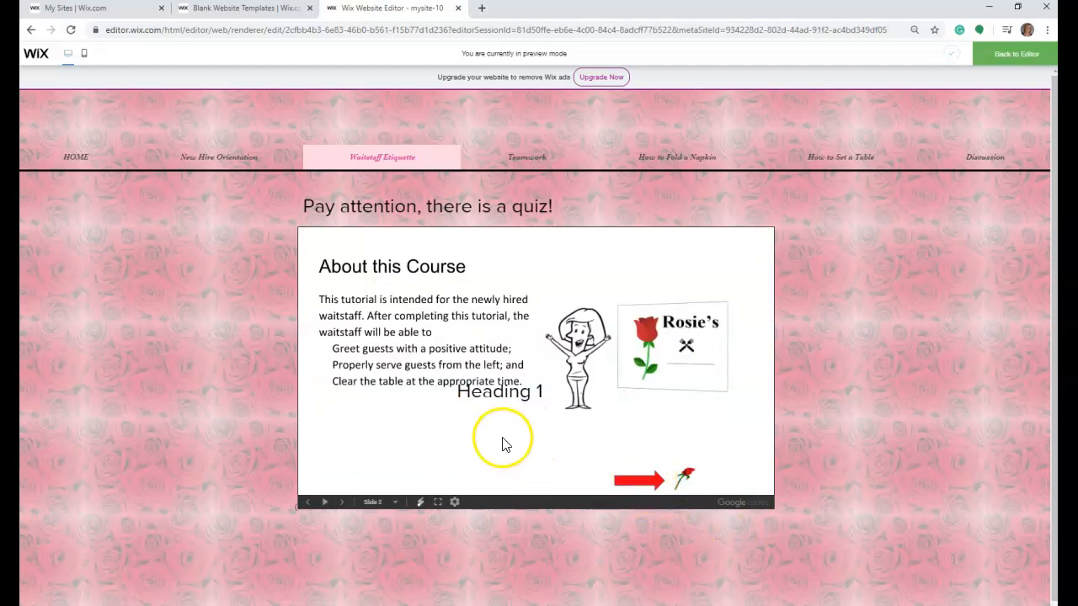
left_click(640, 483)
left_click(684, 477)
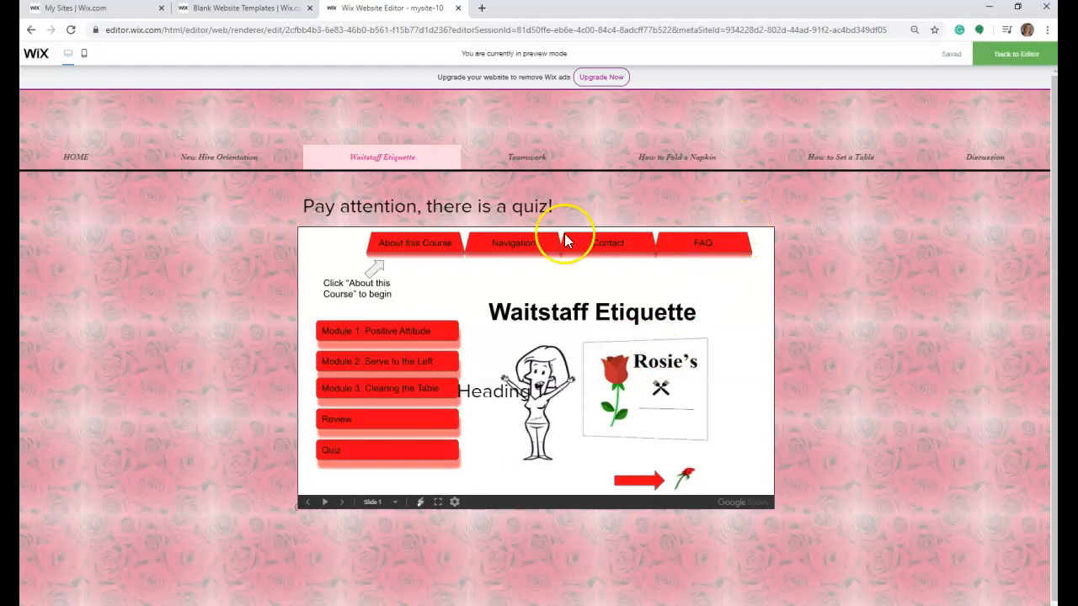
left_click(521, 157)
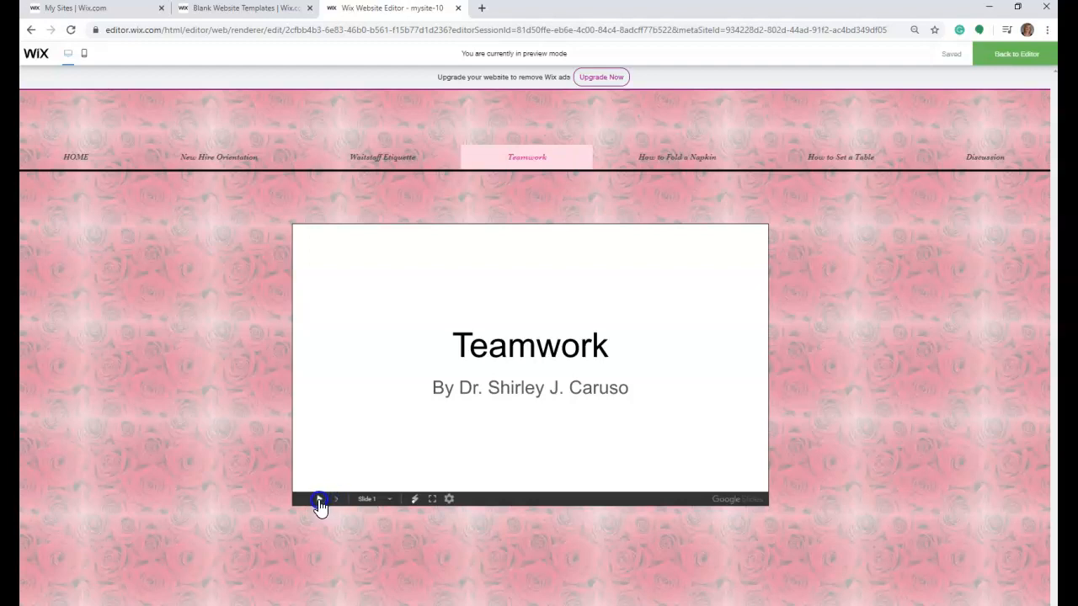
left_click(335, 502)
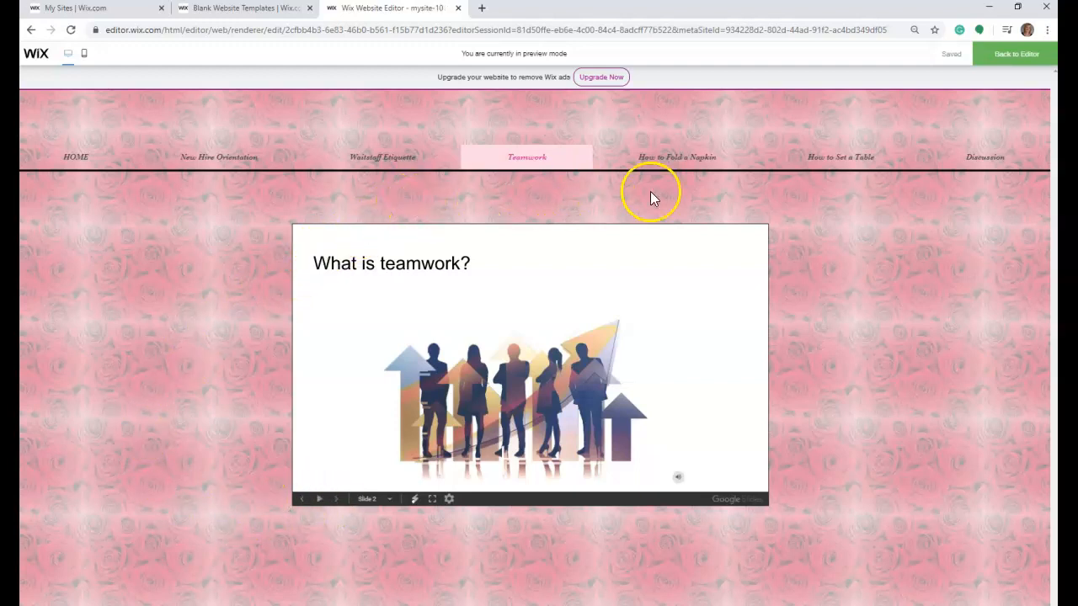
- Return to the editor, open the Waitstaff Etiquette page and delete the stray "Heading 1" text overlapping the slides
left_click(1013, 63)
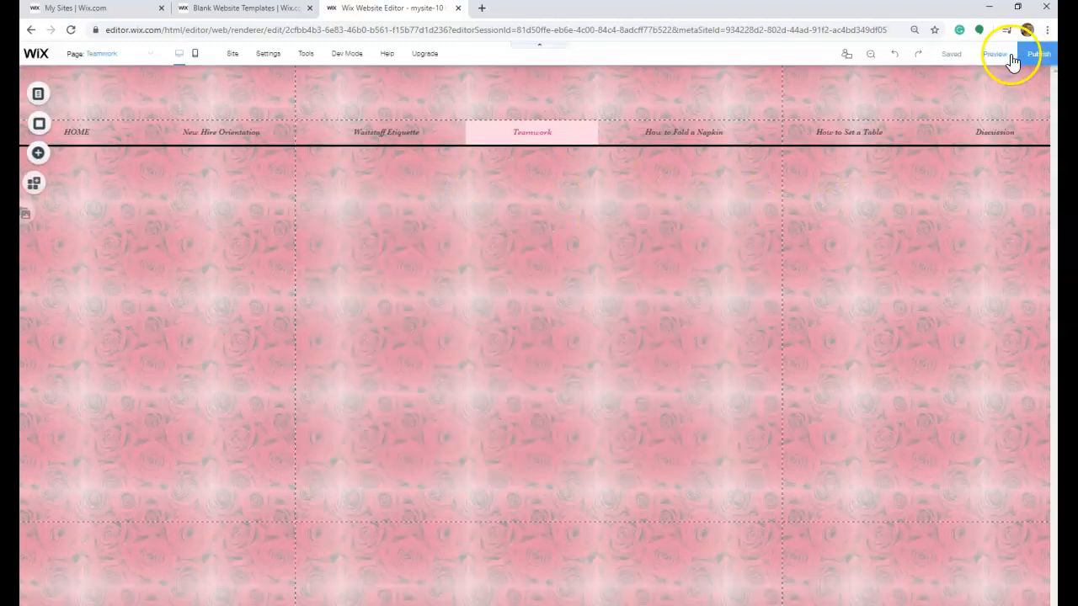
left_click(153, 55)
left_click(94, 103)
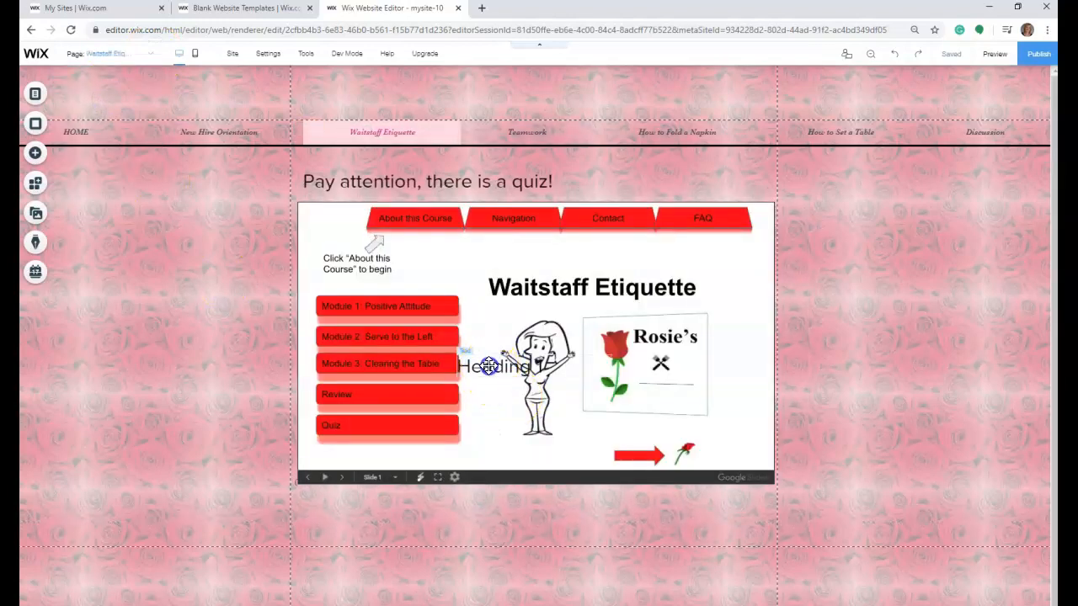
left_click(489, 365)
key("Delete")
- Open the How to Fold a Napkin page and add a single video player for an uploaded video
left_click(670, 133)
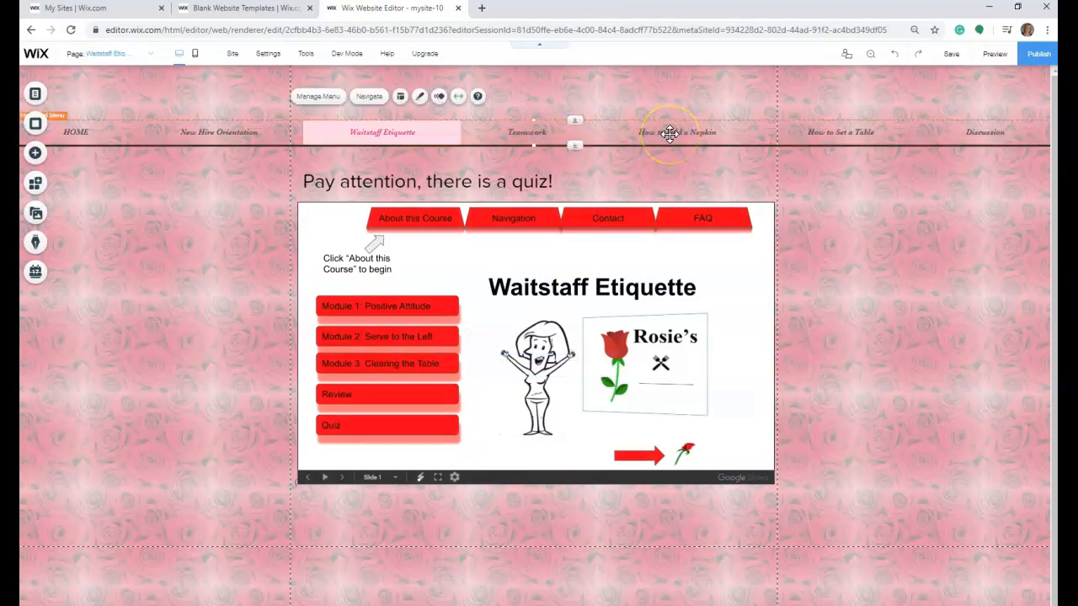
left_click(149, 54)
left_click(120, 133)
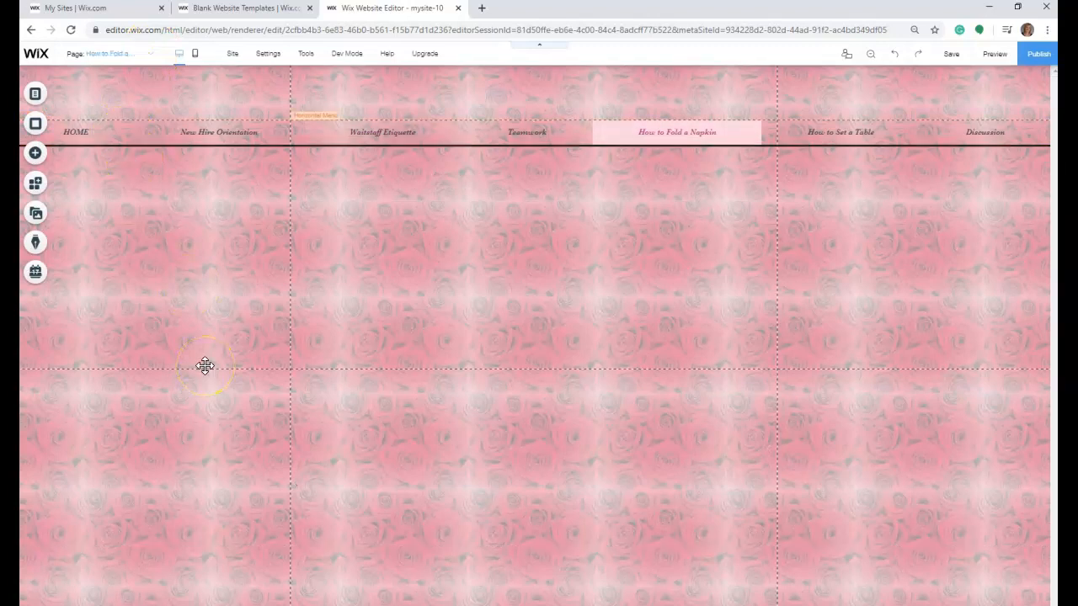
left_click(183, 354)
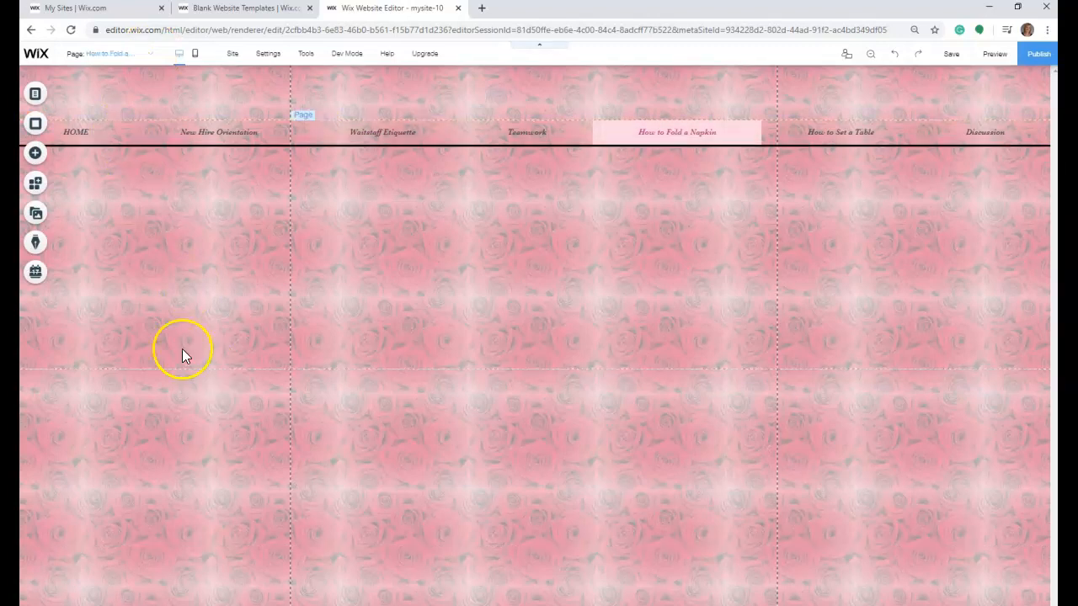
left_click(37, 155)
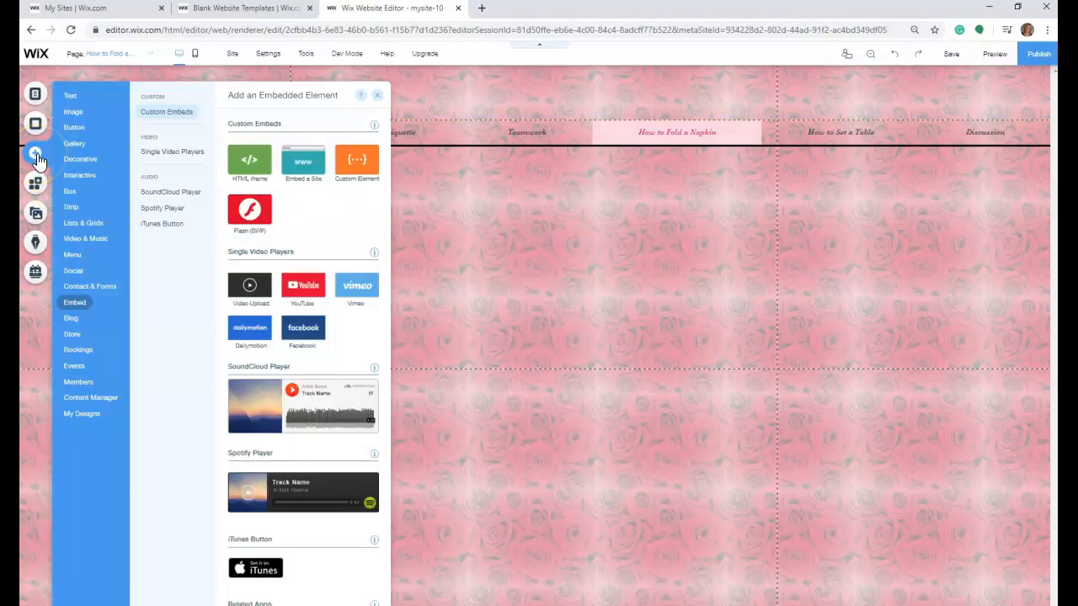
left_click(55, 155)
left_click(78, 221)
left_click(79, 238)
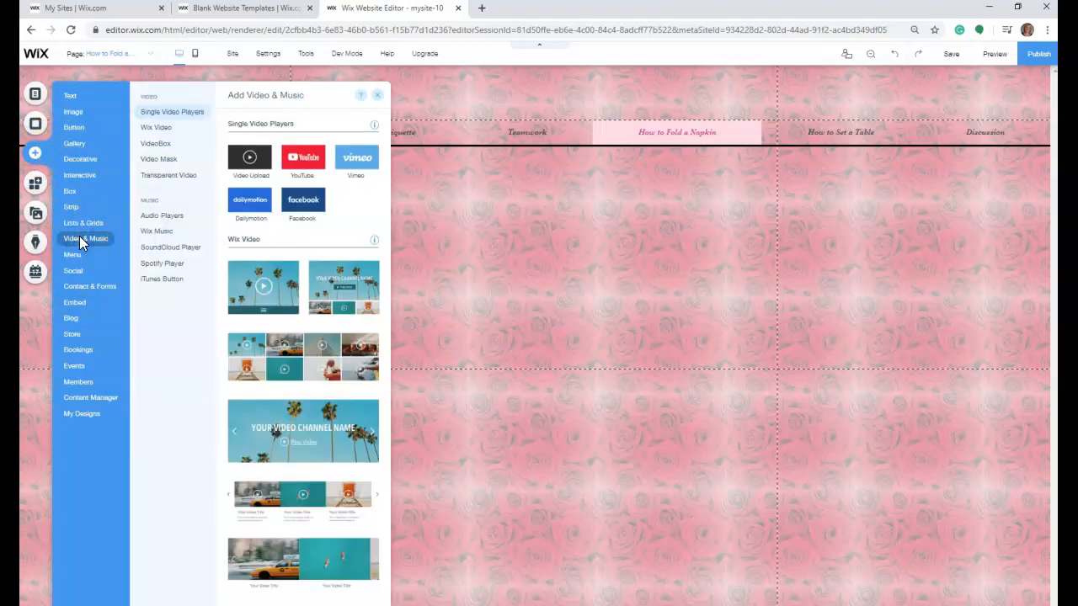
left_click(242, 158)
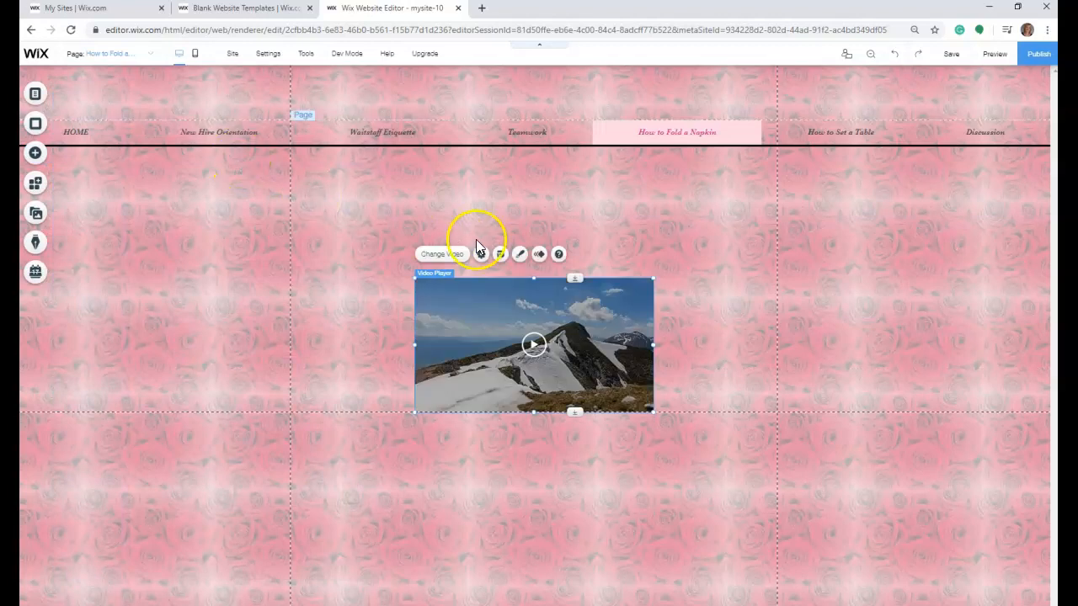
- Replace the placeholder video in the player with How to Fold a Napkin.mp4 from the site files
left_click(459, 257)
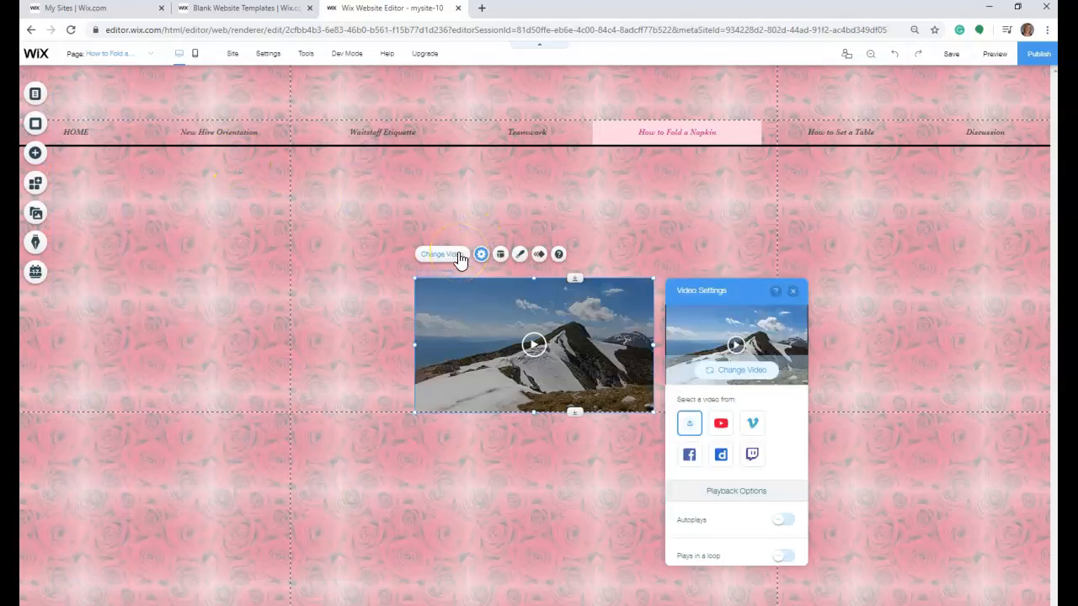
left_click(747, 376)
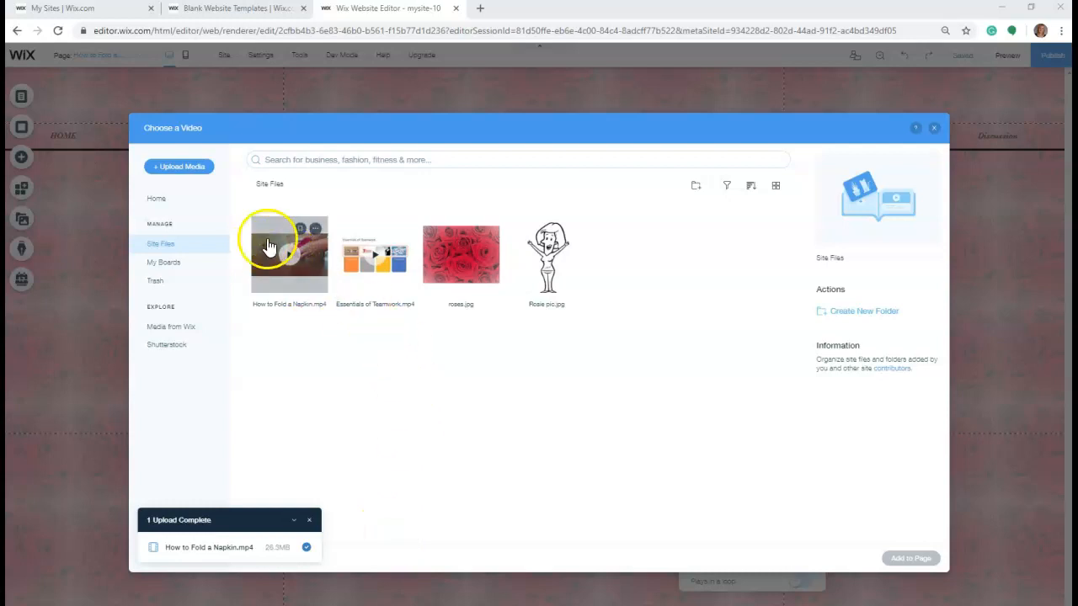
left_click(268, 246)
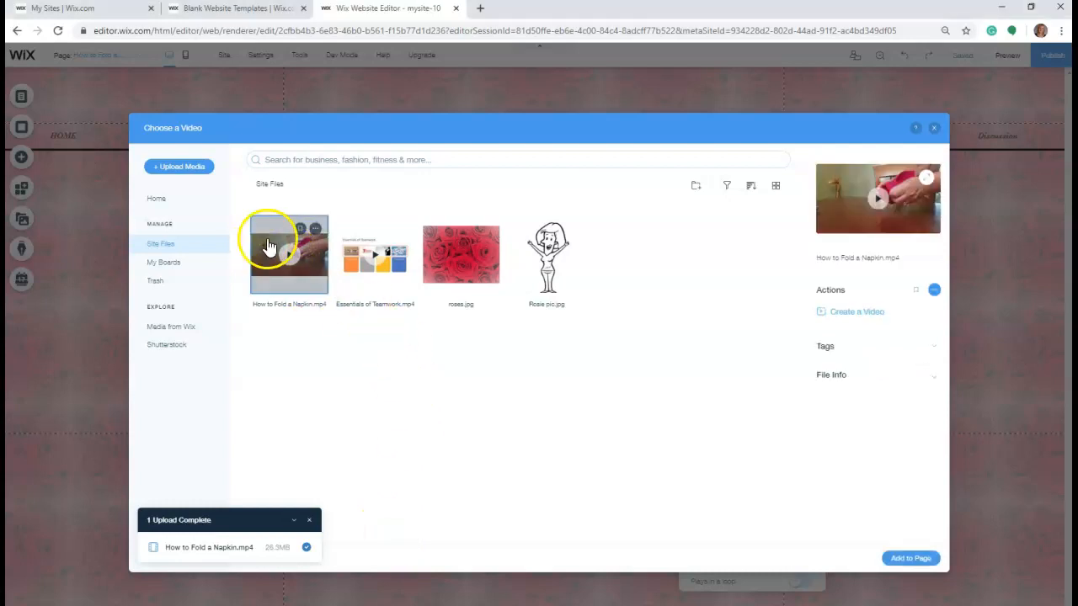
left_click(903, 560)
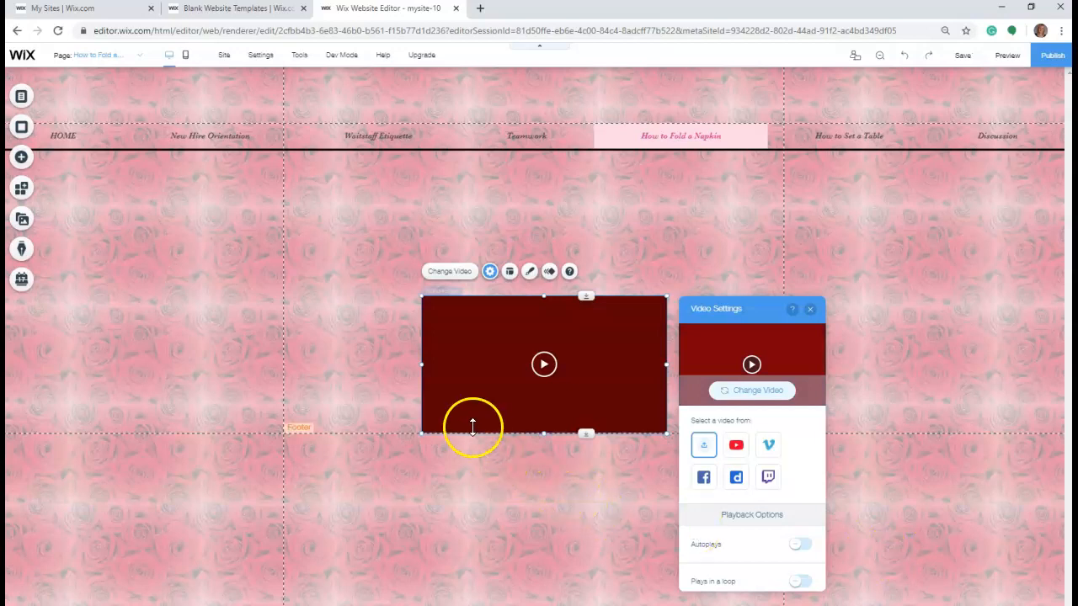
- Enlarge the napkin video player to span the page's vertical gridlines below the menu, and close its video settings
left_click_drag(422, 434, 276, 519)
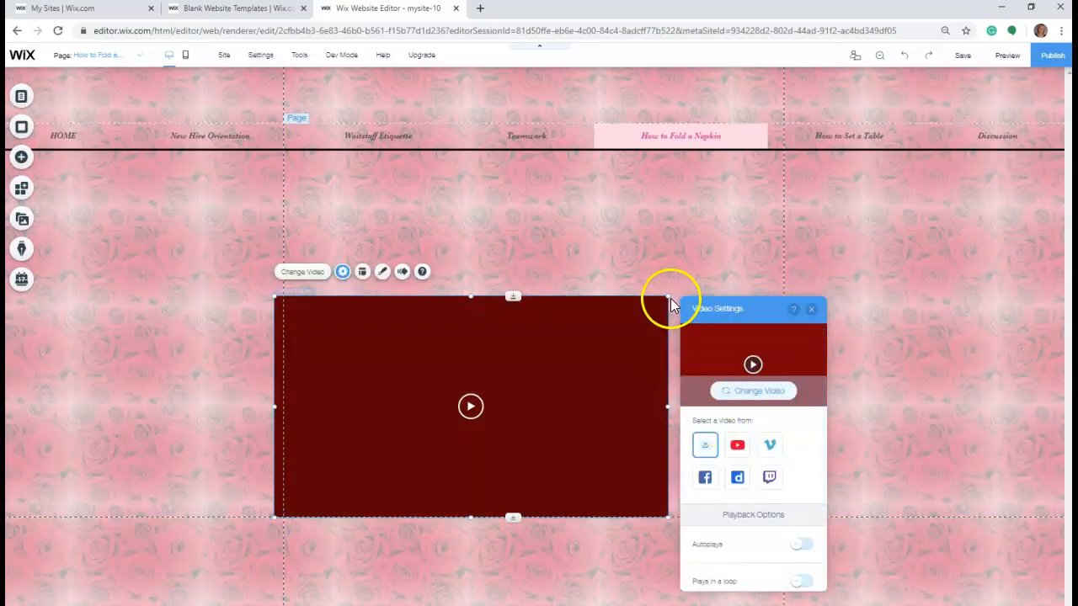
mouse_move(676, 292)
left_mouse_down()
mouse_move(789, 247)
mouse_move(686, 291)
left_mouse_up()
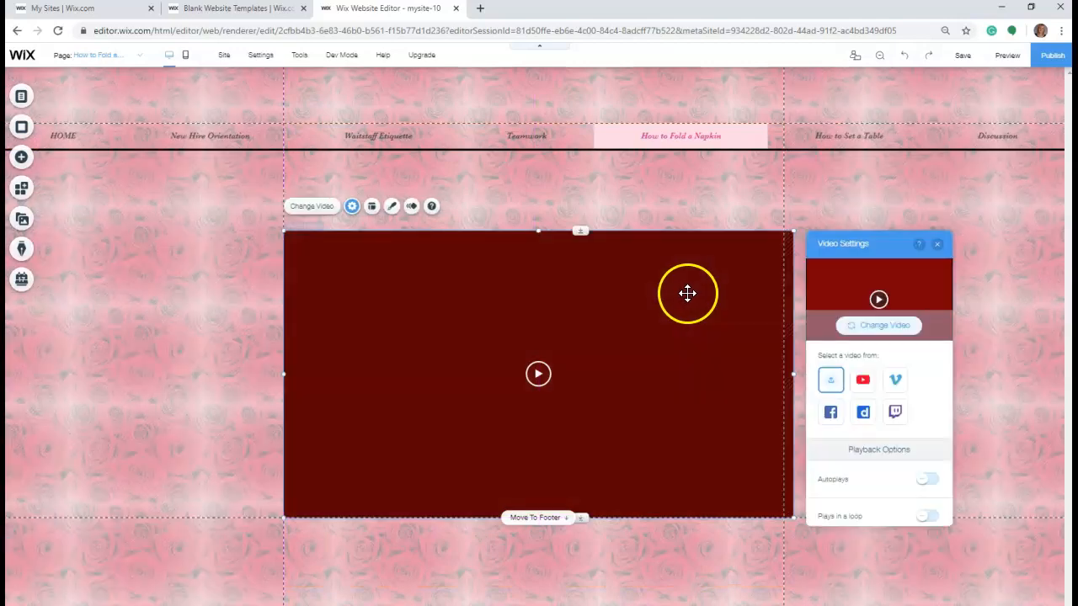
left_click(940, 246)
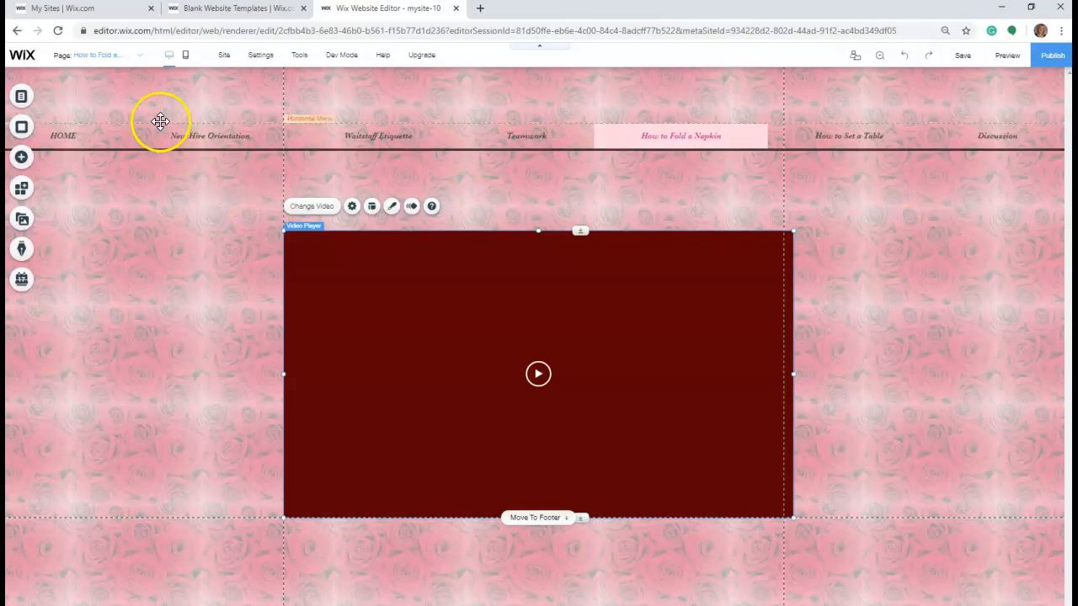
- Open the How to Set a Table page and add a single video player for an uploaded video
left_click(140, 55)
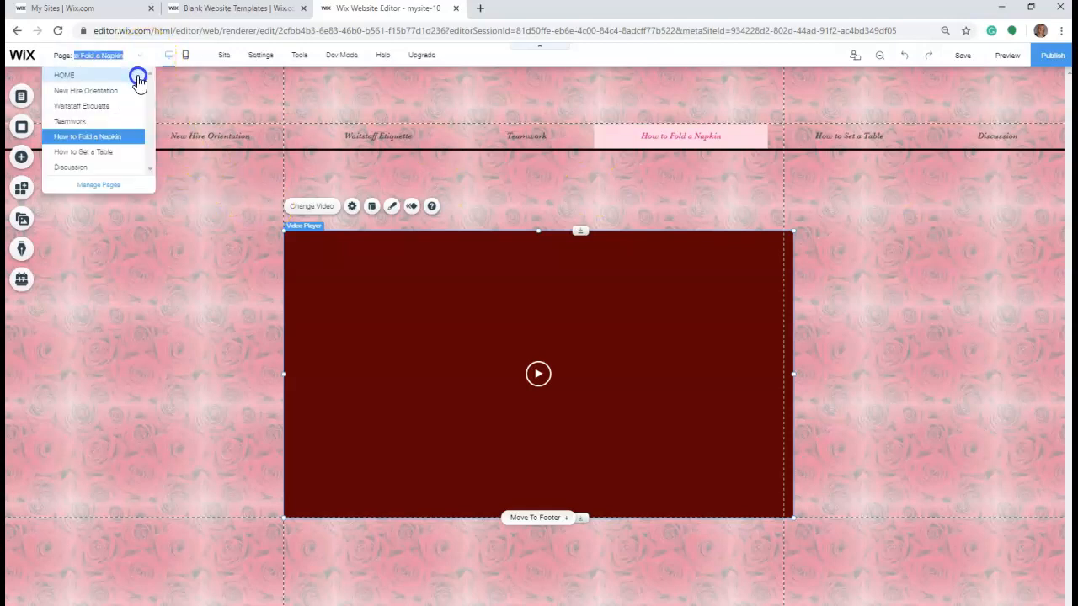
left_click(103, 152)
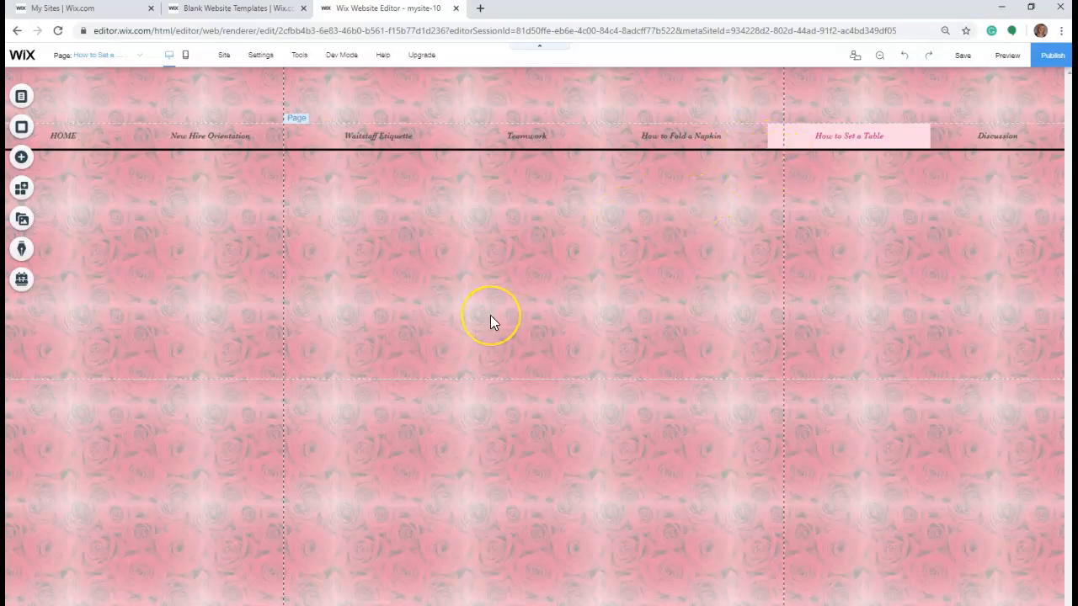
left_click(24, 159)
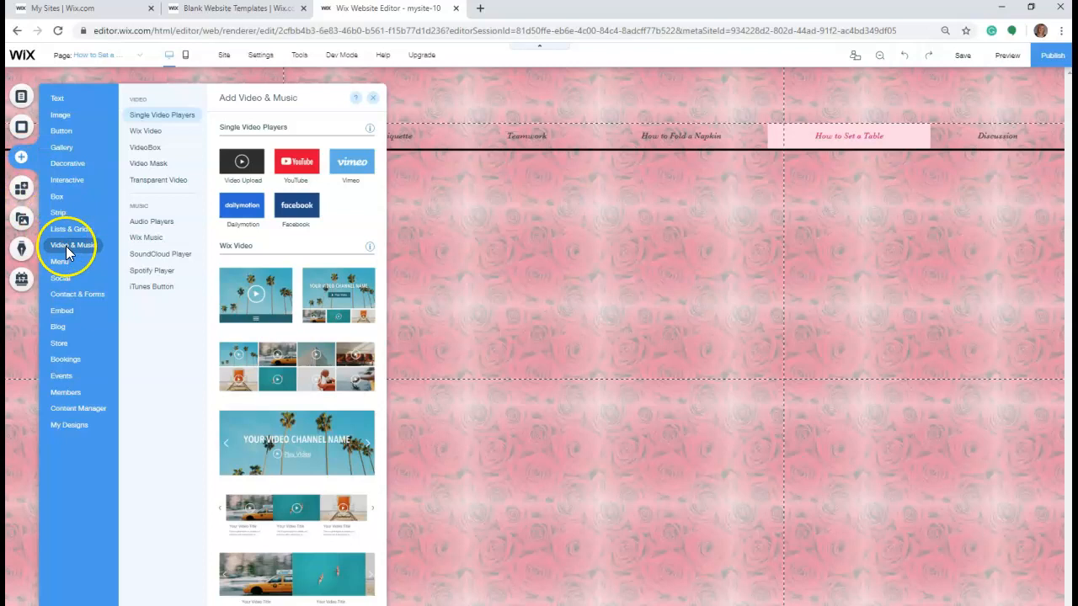
left_click(241, 162)
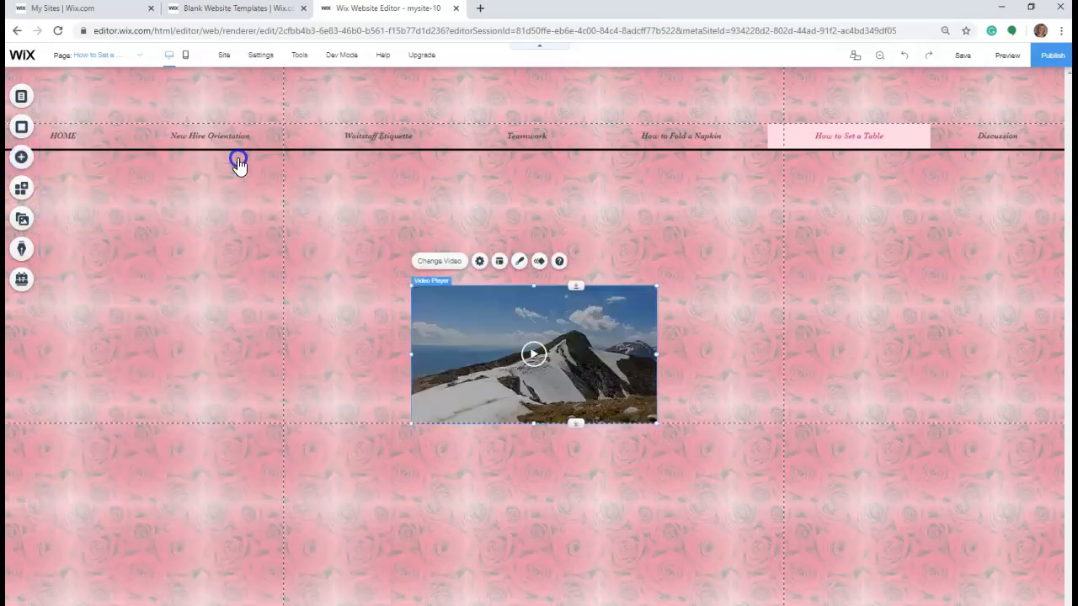
- Upload Set a Table.mp4 from the Rosie's folder on the computer and use it in place of the player's placeholder video
left_click(452, 264)
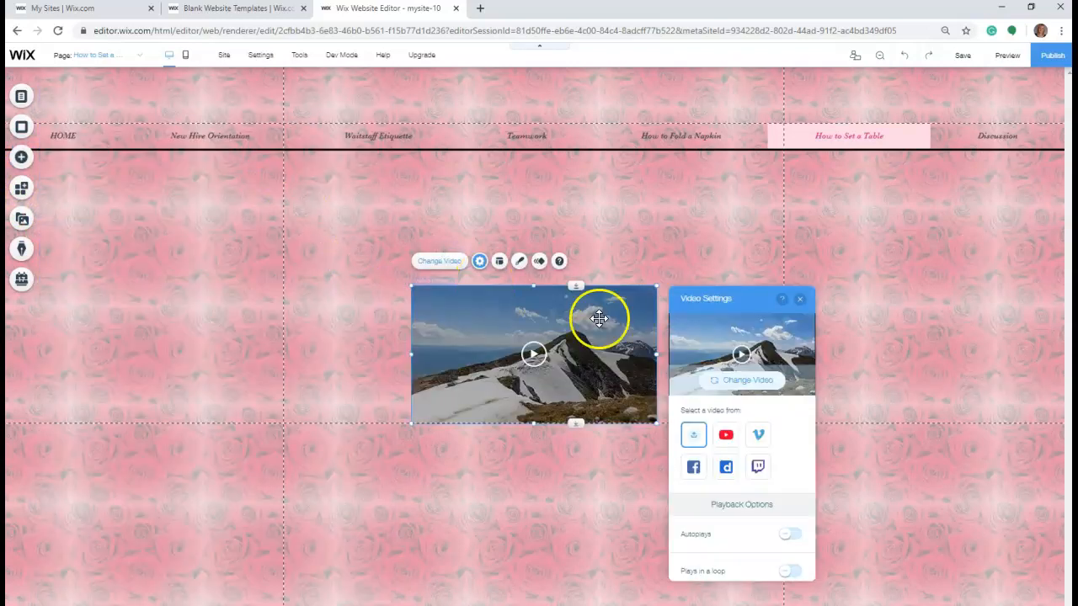
left_click(754, 380)
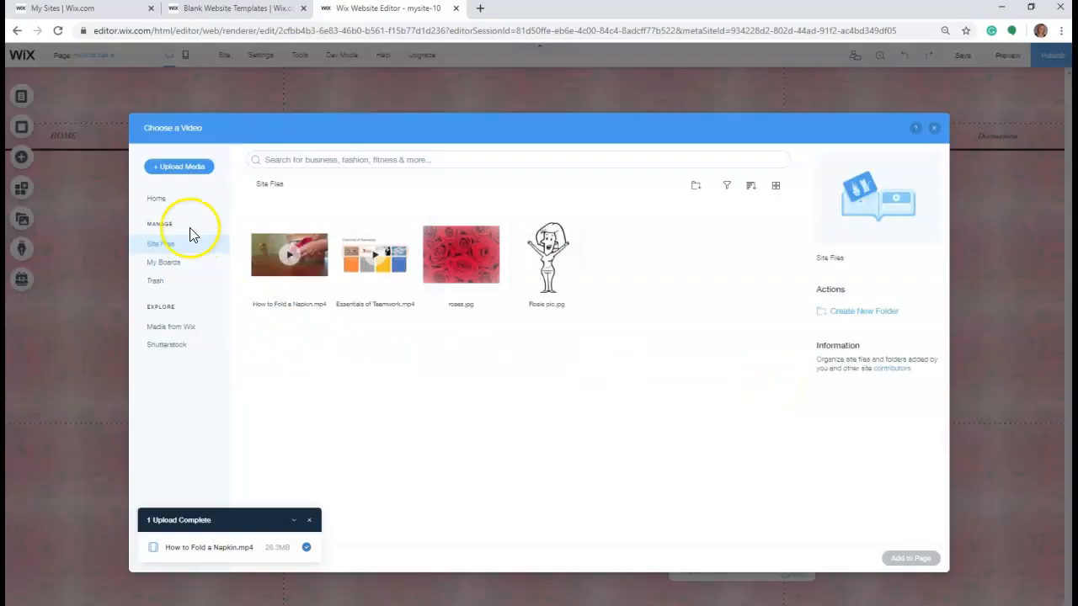
left_click(186, 166)
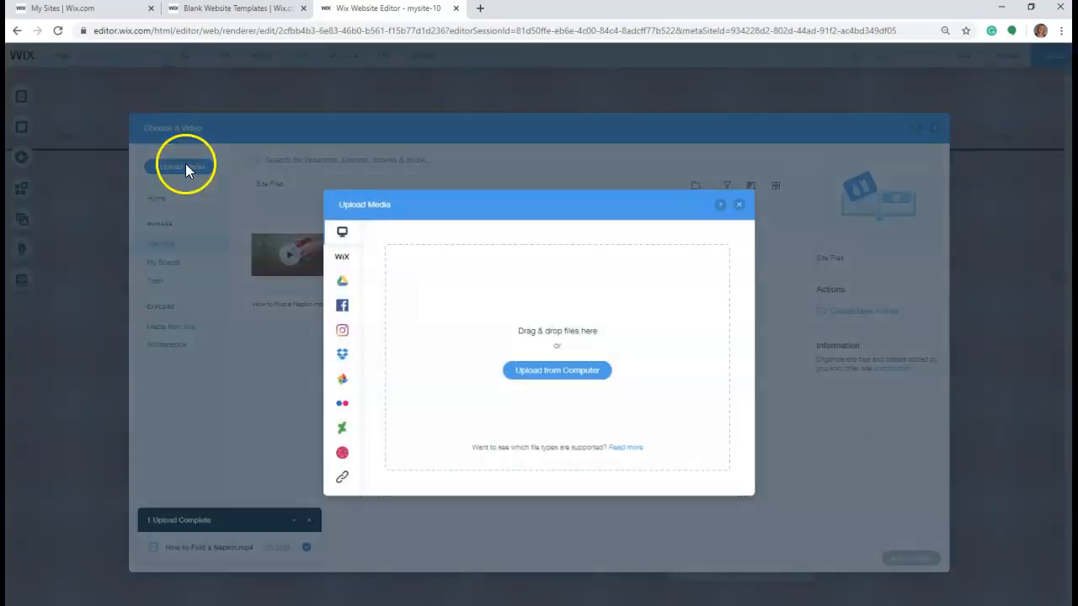
left_click(555, 375)
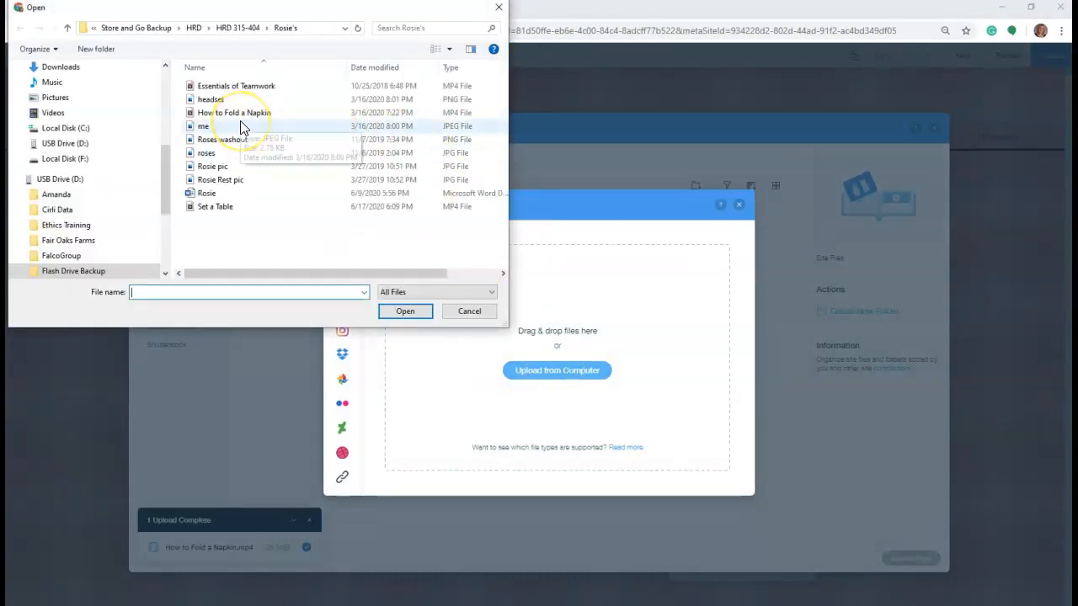
left_click(222, 211)
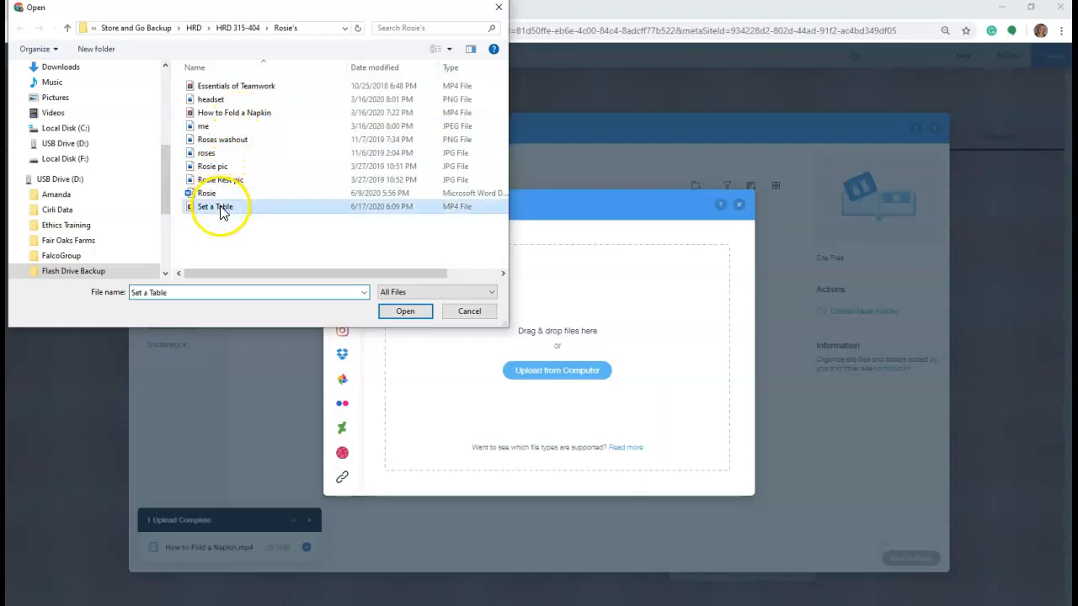
left_click(417, 312)
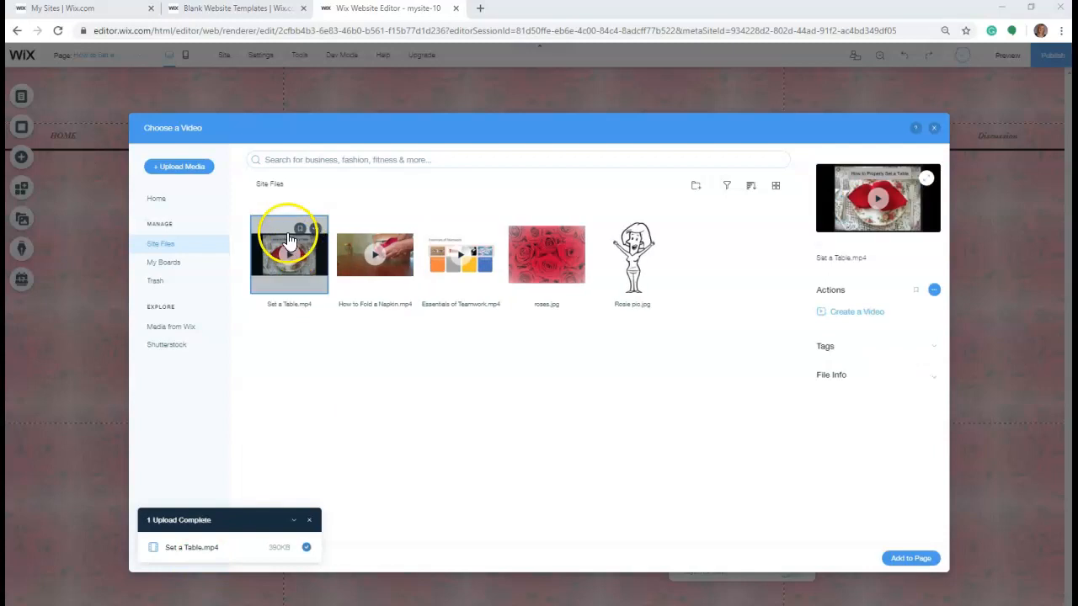
left_click(918, 558)
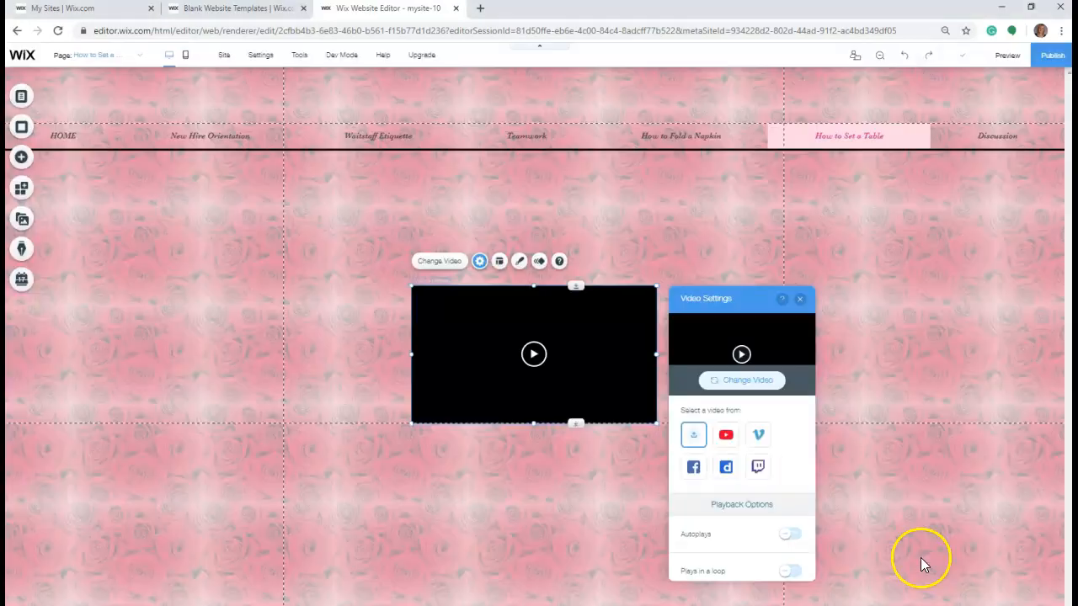
- Enlarge the table-setting video player to nearly fill the width between the page's vertical gridlines, keeping it below the menu
left_click_drag(410, 288, 315, 180)
left_click_drag(655, 423, 774, 491)
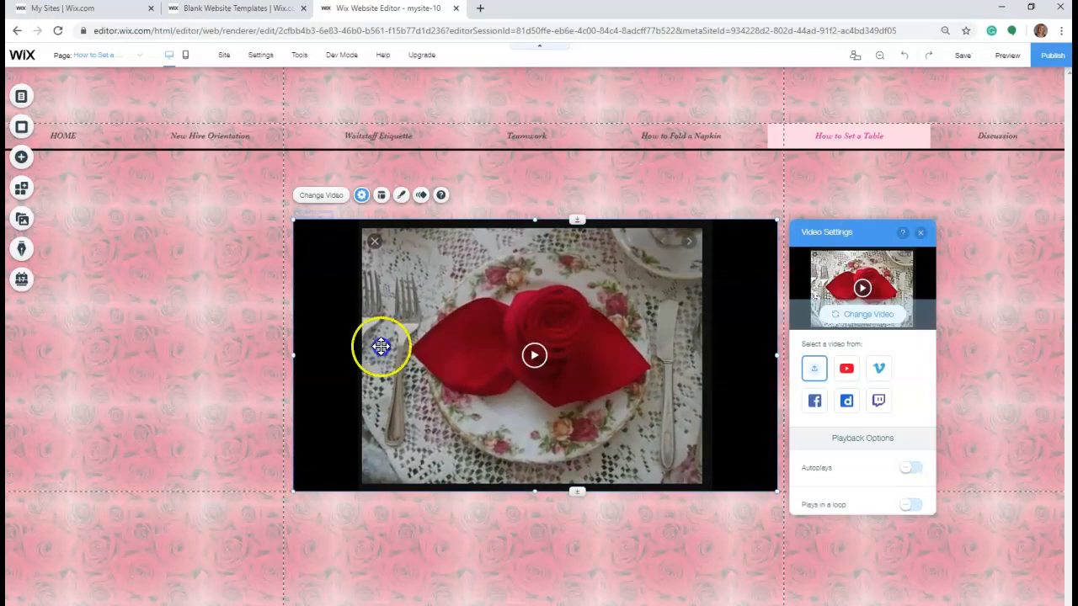
left_click_drag(292, 220, 280, 213)
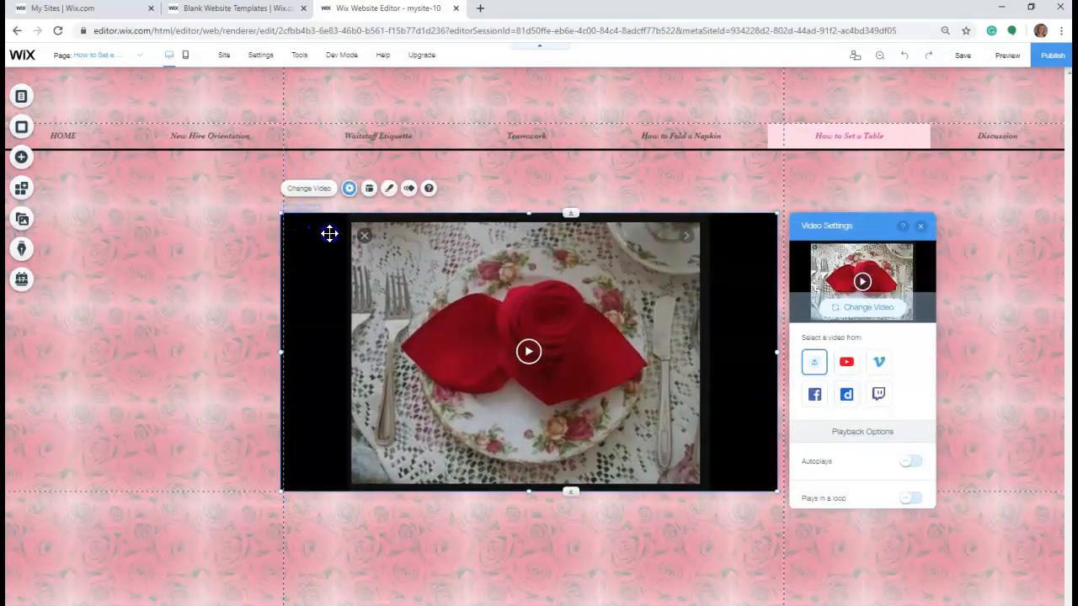
- On the Discussion page, add a Heading 1 text below the menu and widen it to span the vertical gridlines
left_click(140, 54)
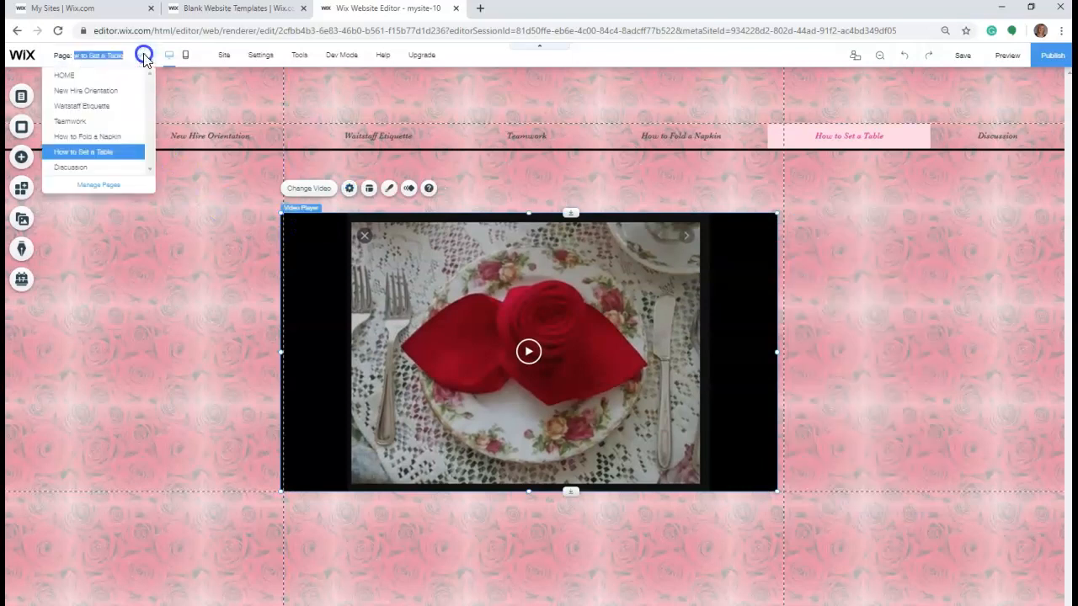
left_click(92, 168)
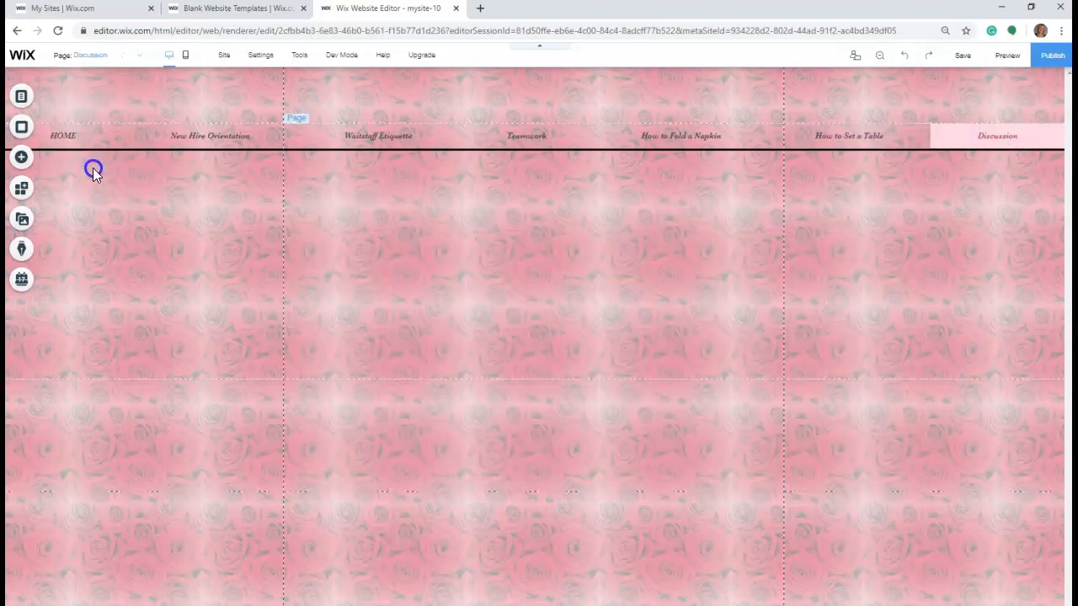
left_click(22, 160)
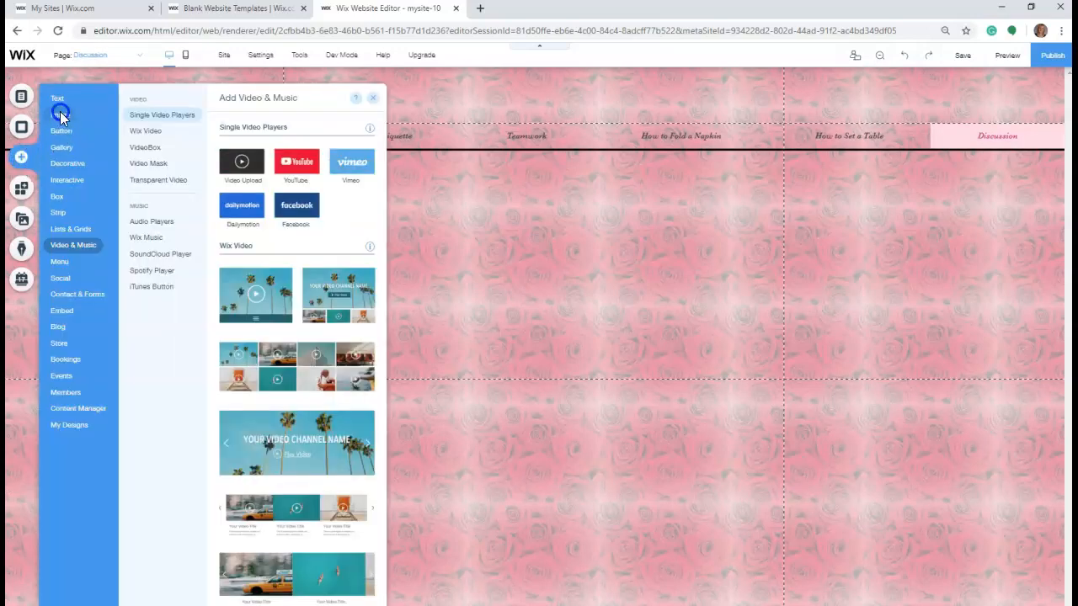
mouse_move(62, 101)
left_click(242, 160)
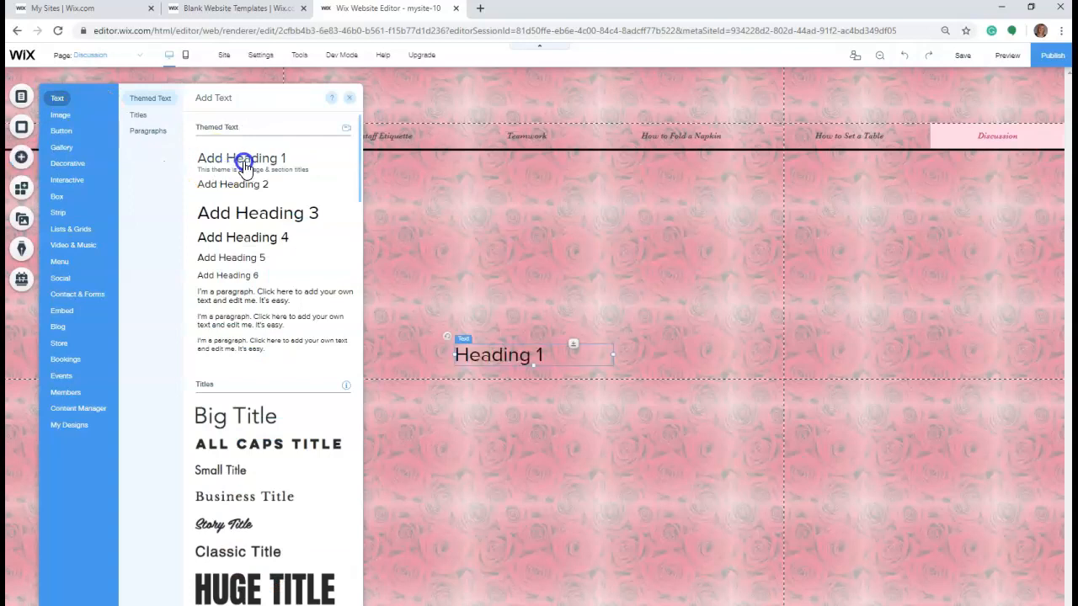
left_click_drag(506, 345, 339, 195)
left_click_drag(445, 203, 784, 231)
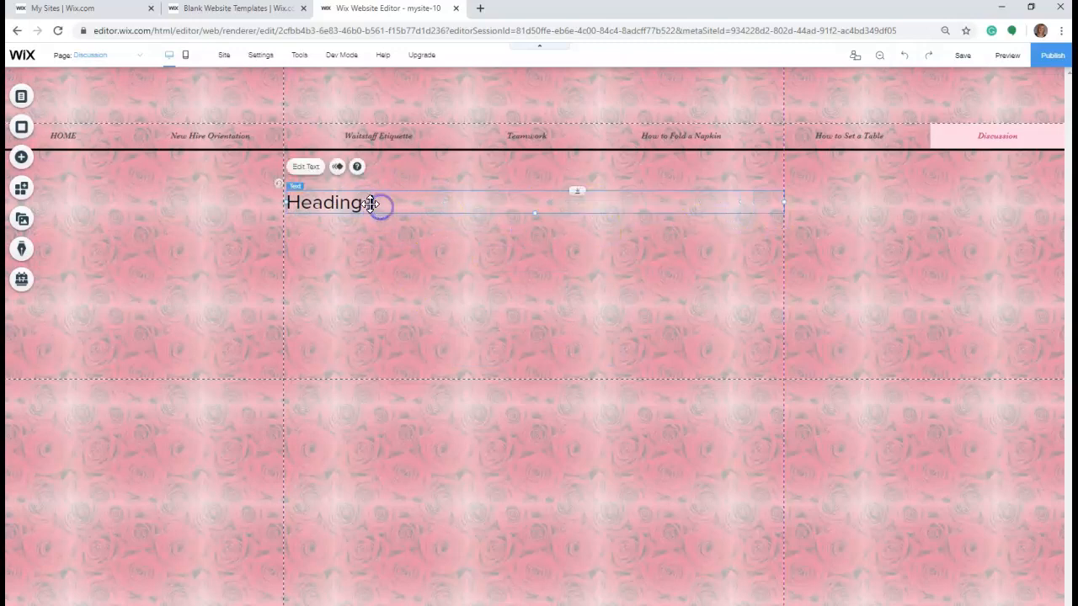
- Replace the heading text with "What do you think is the most important part of teamwork and why?" and close the text settings
double_click(374, 203)
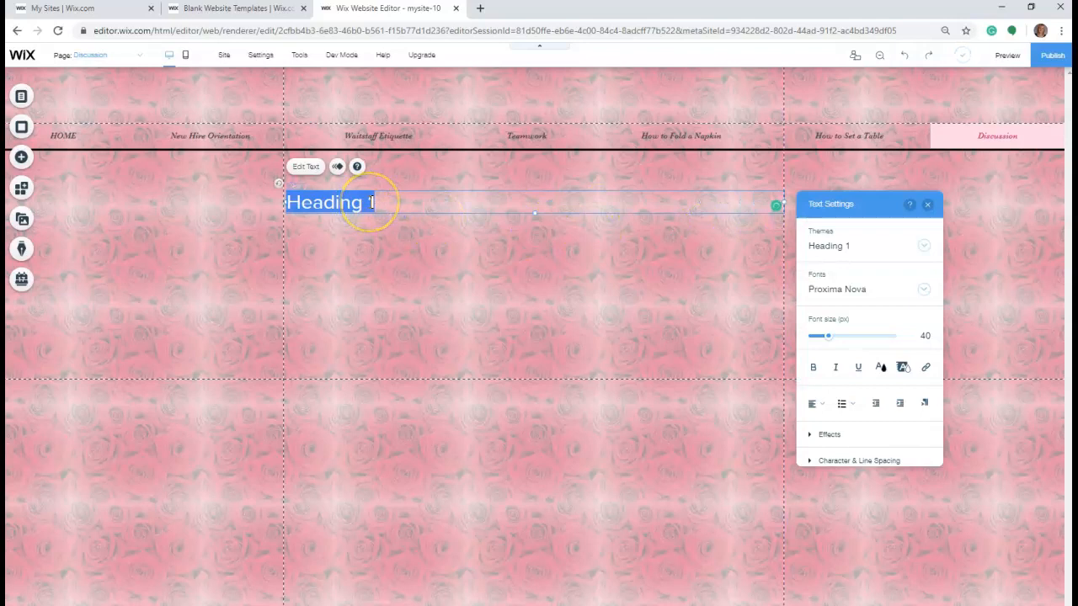
type("What do you think")
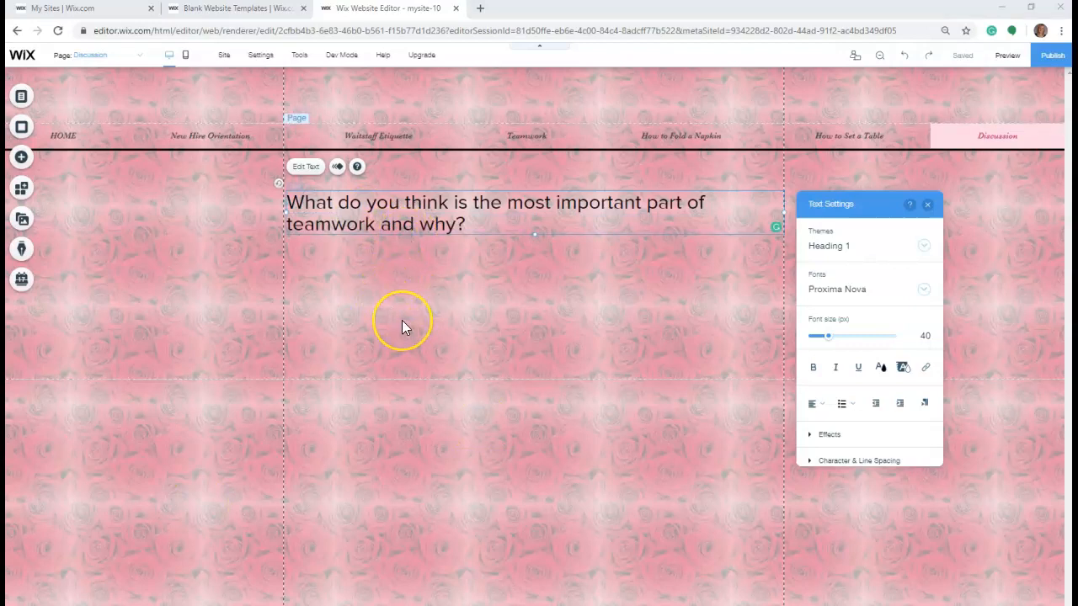
left_click(927, 205)
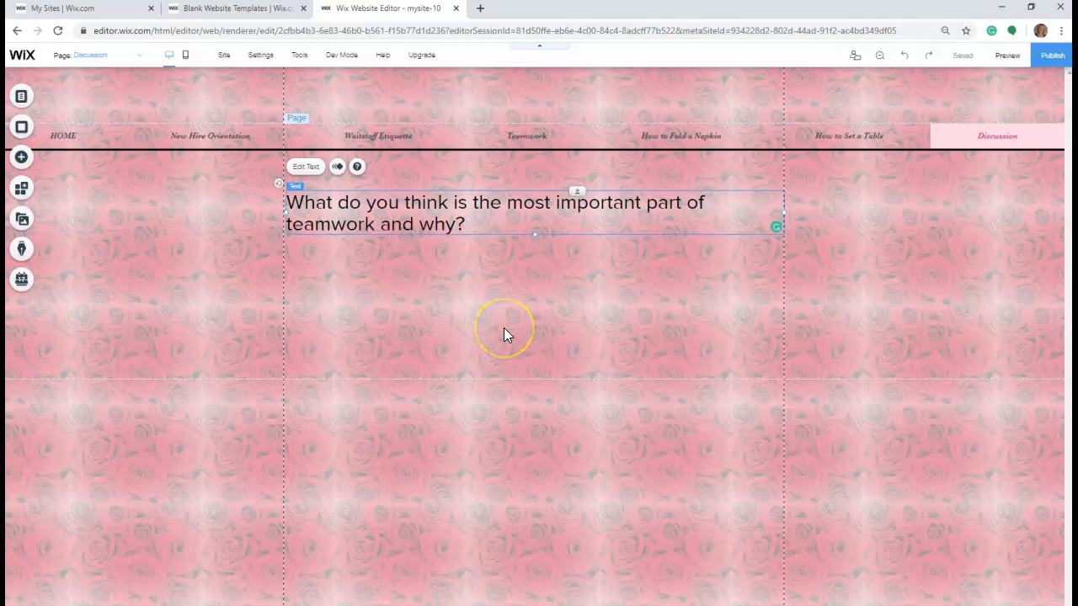
- Add the Comments app from the related social apps to the Discussion page, allowing its permissions and installing it
left_click(21, 157)
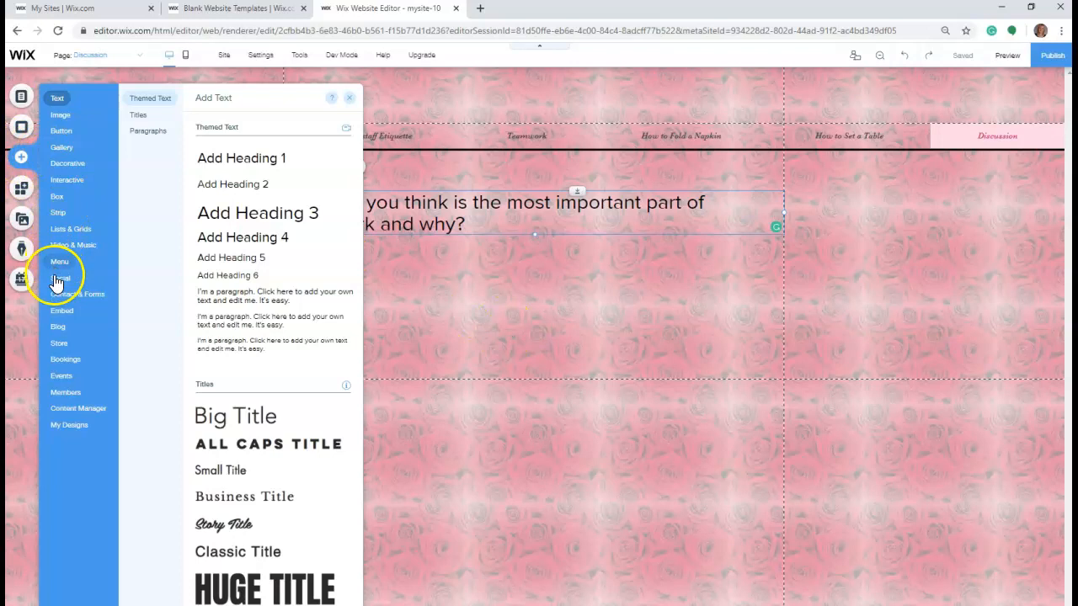
mouse_move(55, 280)
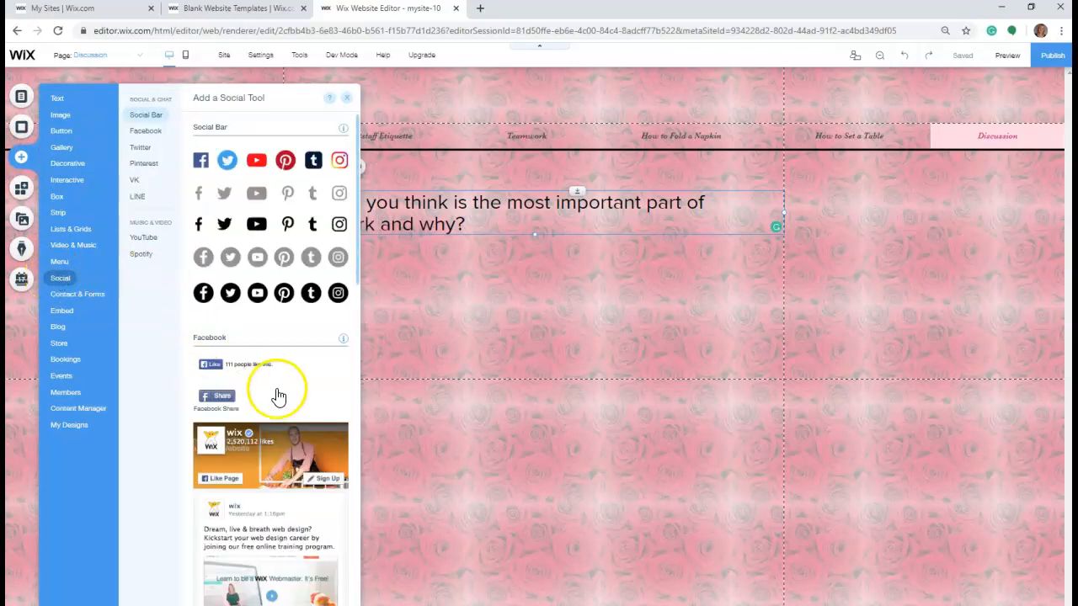
scroll(277, 393, "down", 10)
scroll(280, 398, "down", 15)
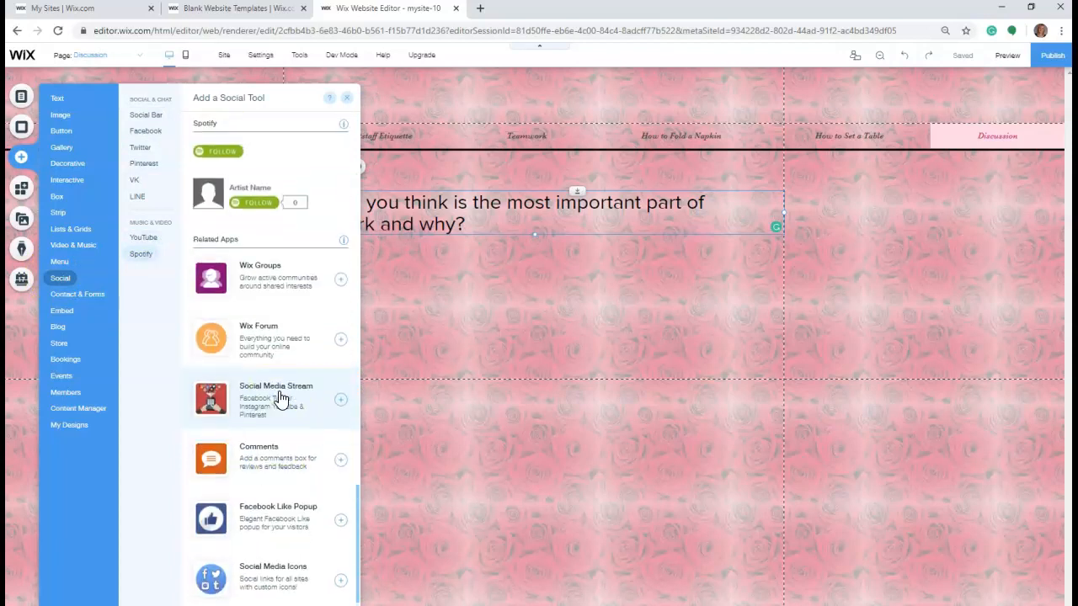
scroll(282, 400, "down", 2)
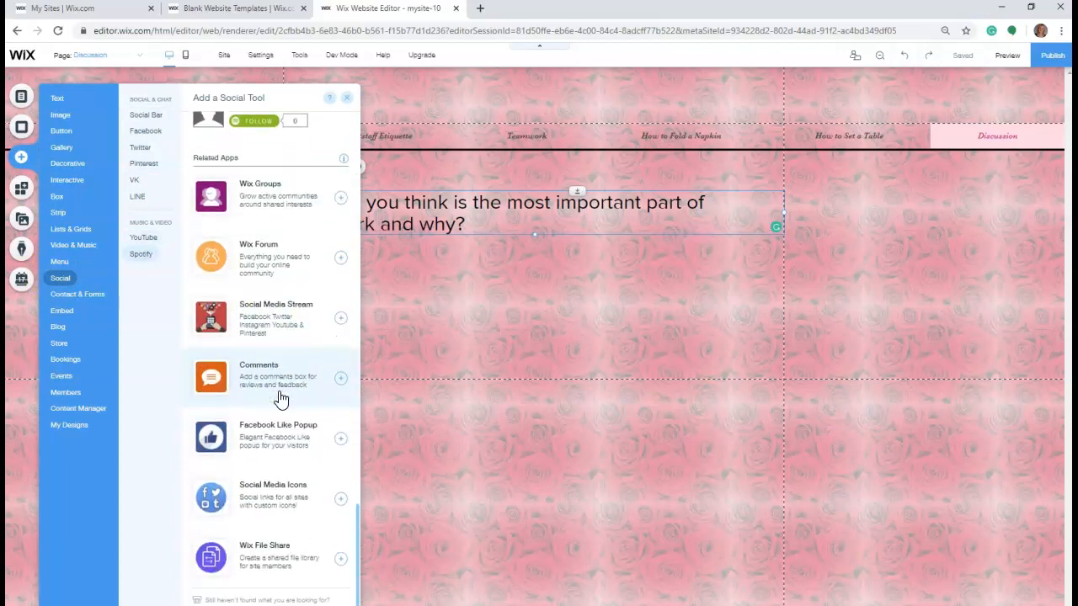
left_click(227, 381)
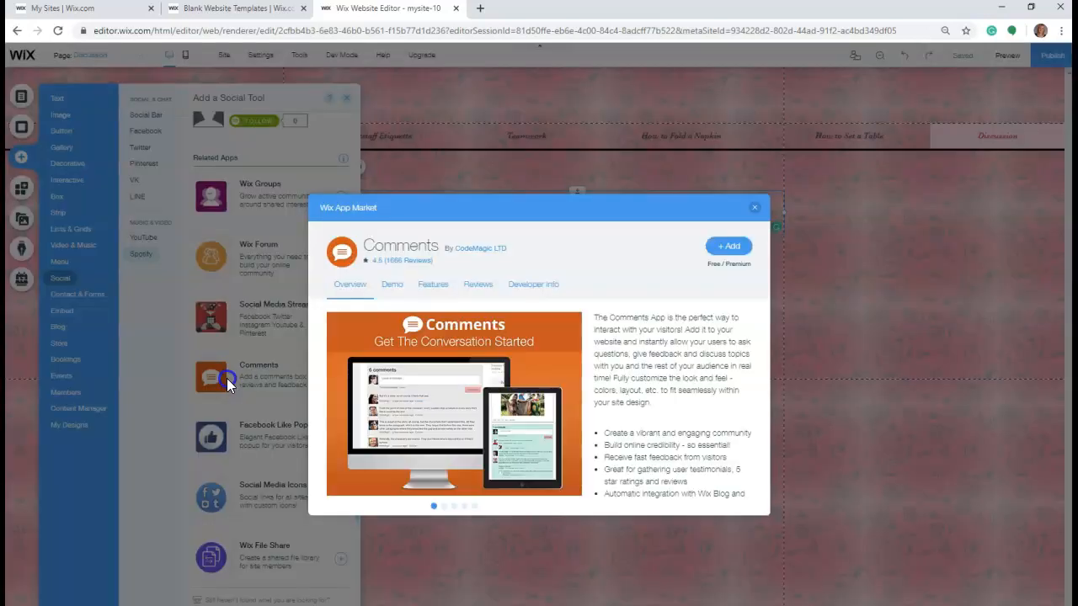
left_click(728, 246)
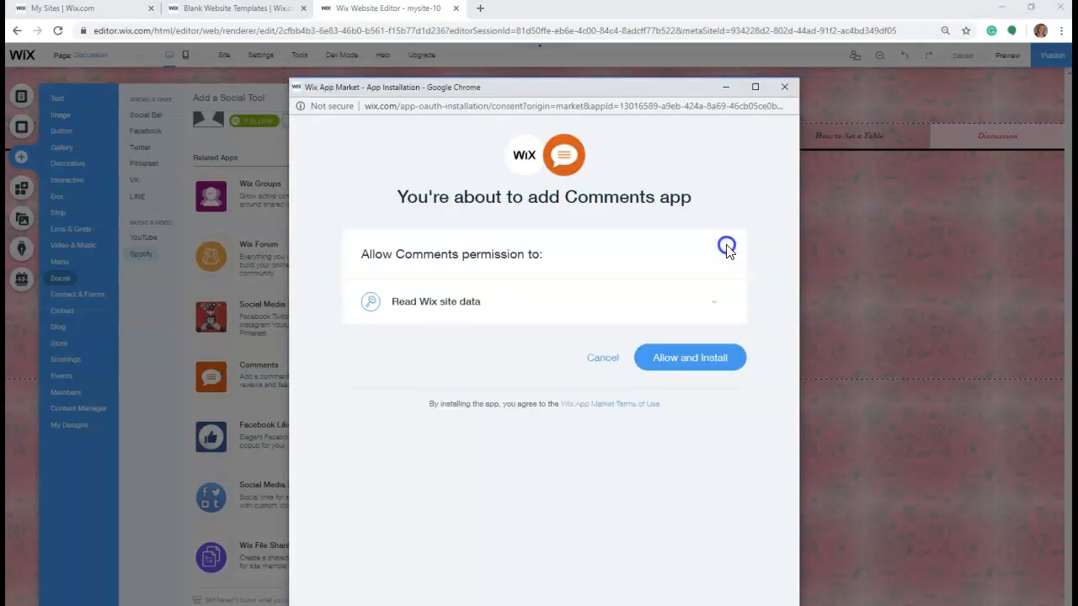
left_click(680, 359)
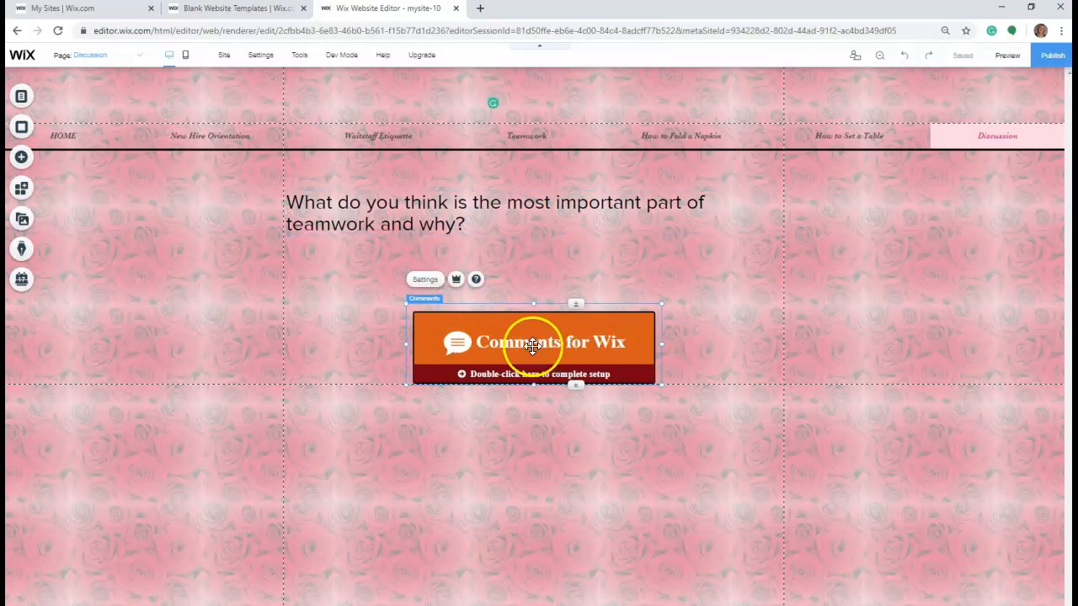
- Complete the Comments setup and widen the comment box on both sides to span the page's vertical gridlines
double_click(532, 346)
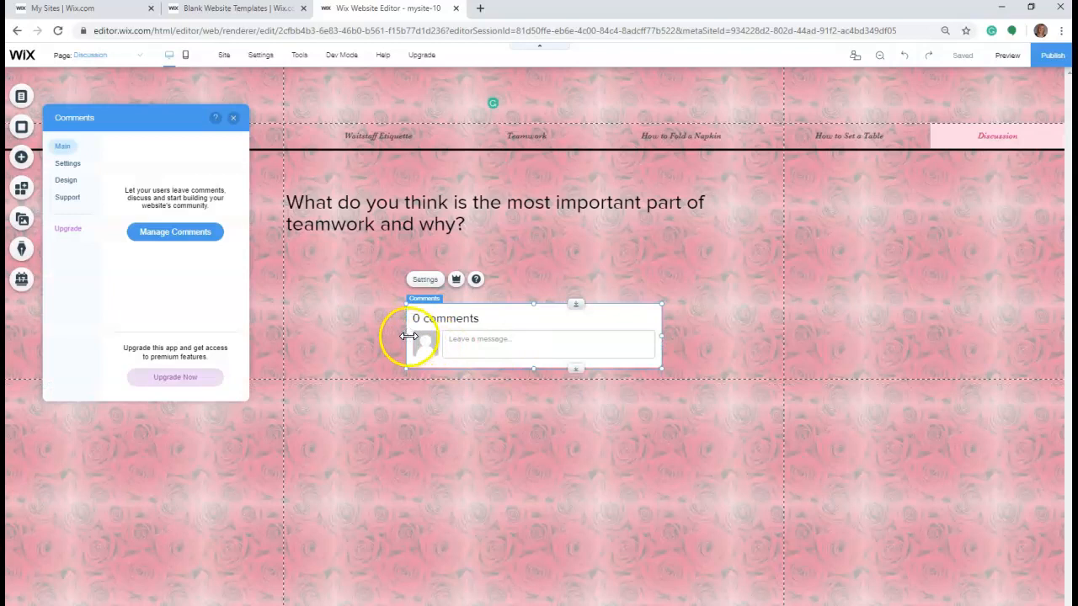
left_click_drag(409, 335, 288, 325)
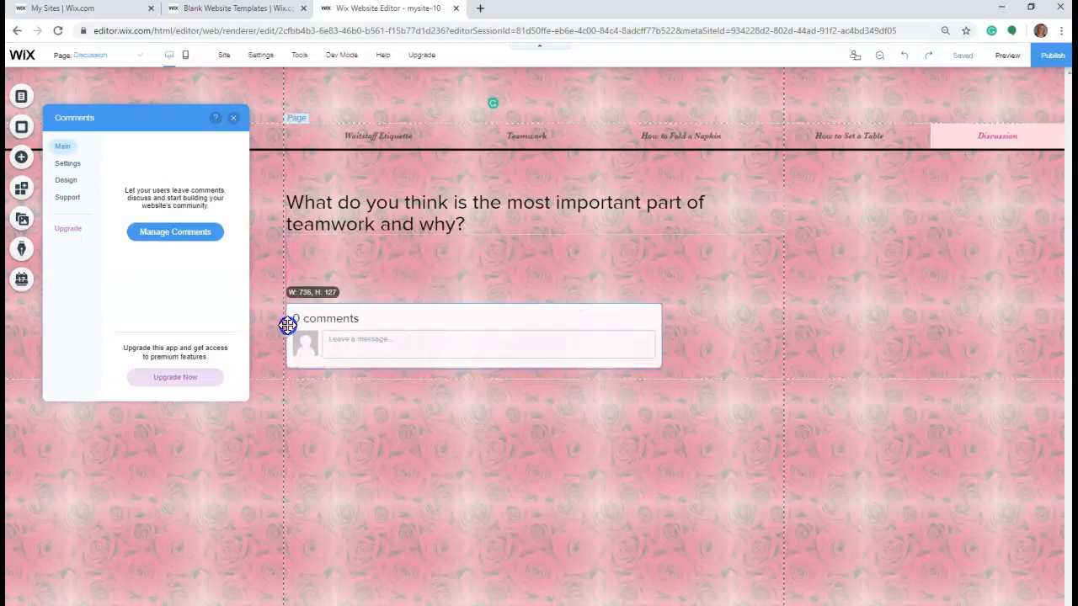
left_click_drag(663, 336, 782, 349)
- Below the teamwork question, leave a blank line and add "Please respond using the comment box below." in the same text box
left_click(531, 228)
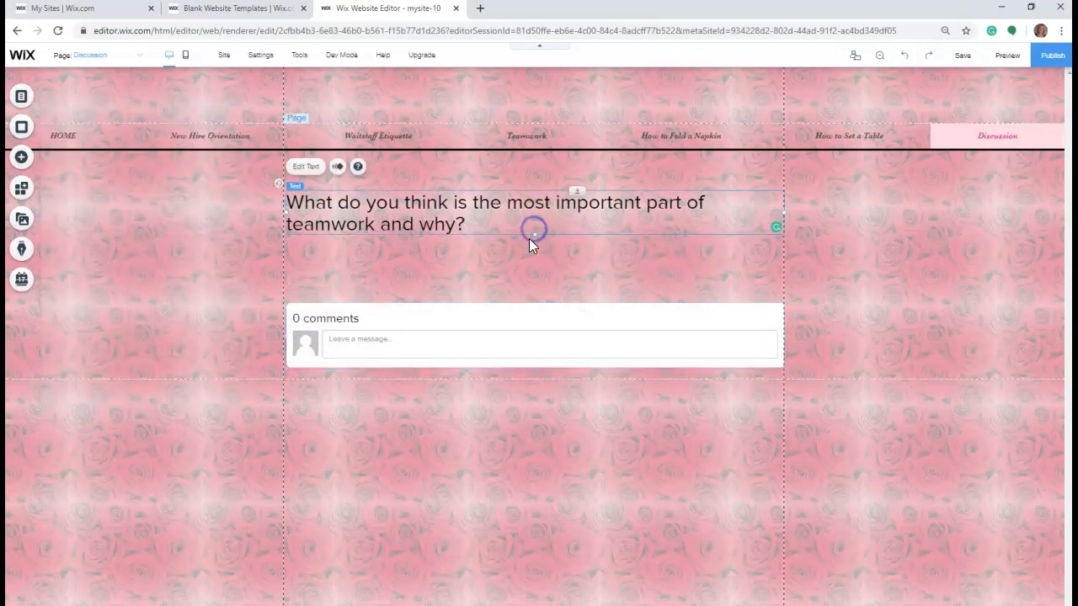
double_click(469, 224)
left_click(469, 224)
key("Return")
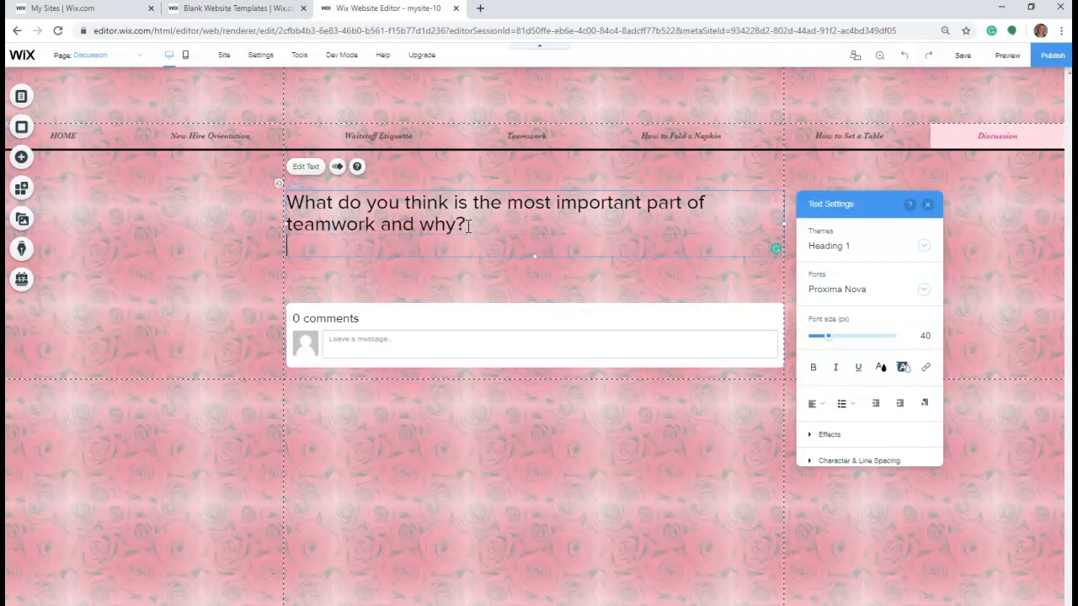
key("Return")
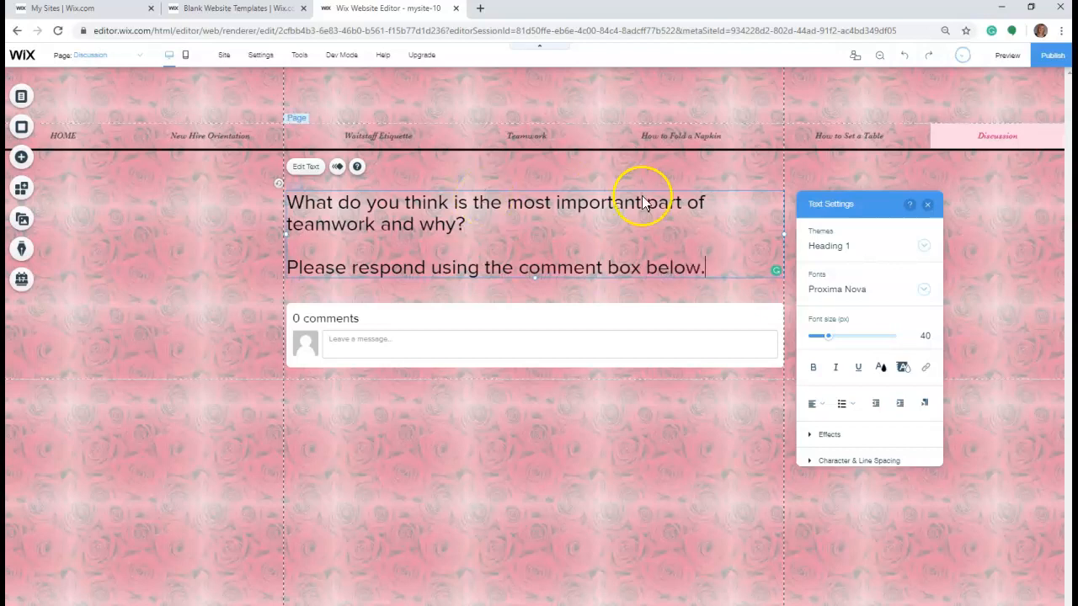
- Reduce the font size of the comment box instruction line and make the teamwork question bold
left_click_drag(721, 267, 288, 271)
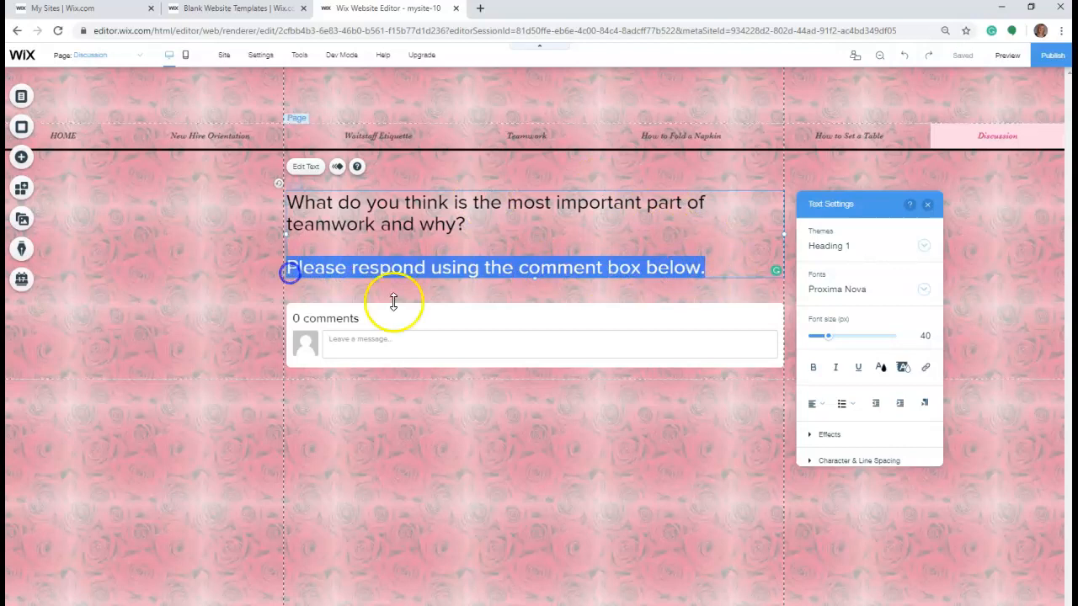
left_click_drag(828, 342, 823, 344)
left_click_drag(469, 230, 285, 206)
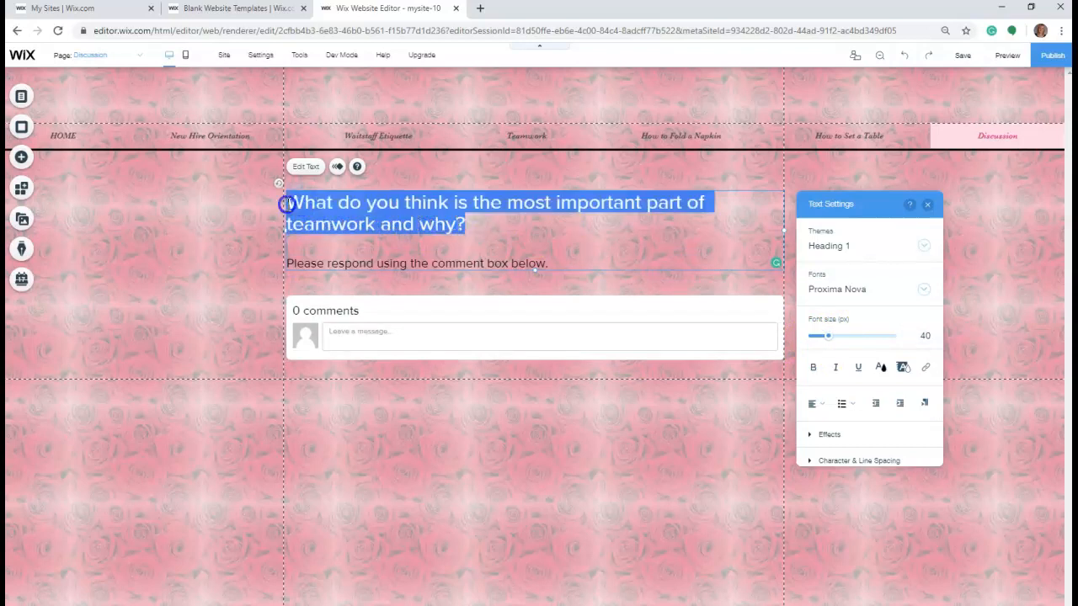
left_click(813, 368)
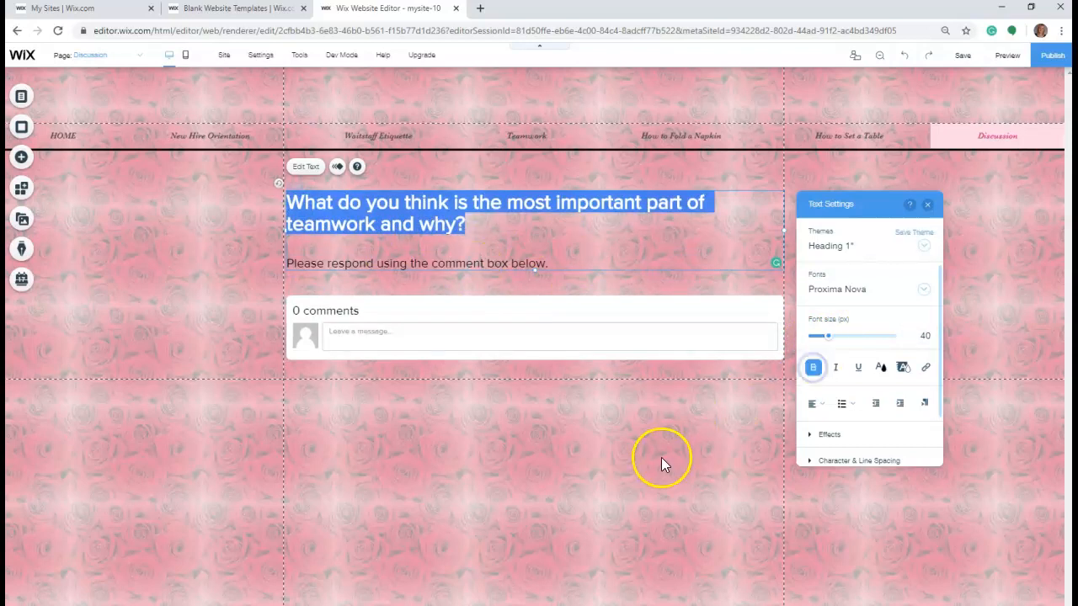
left_click(660, 461)
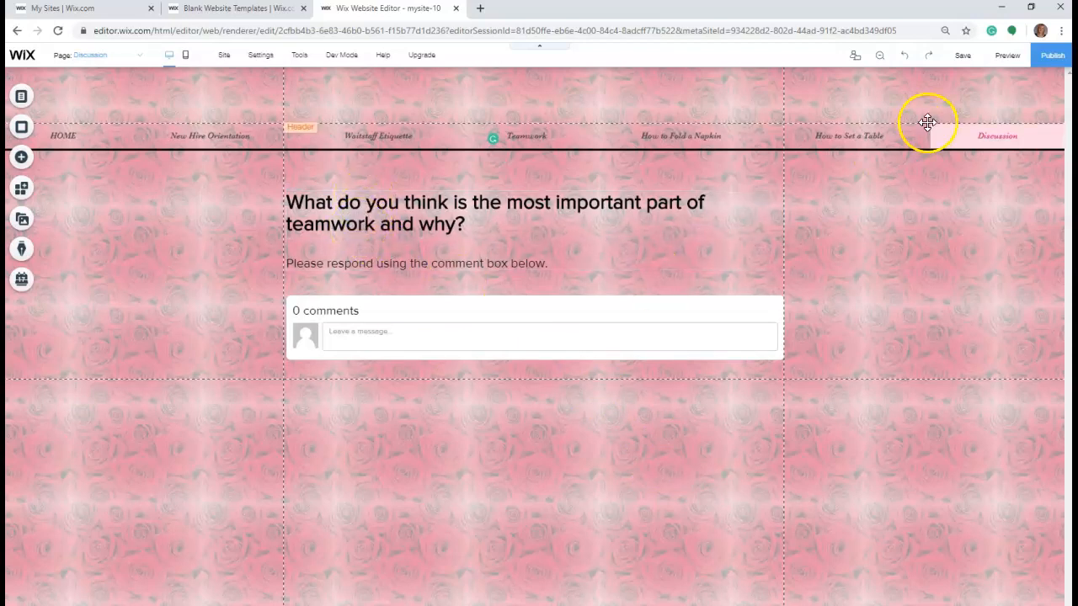
- Preview the site by visiting every menu page and briefly playing the napkin-folding video, and return to the editor
left_click(1010, 62)
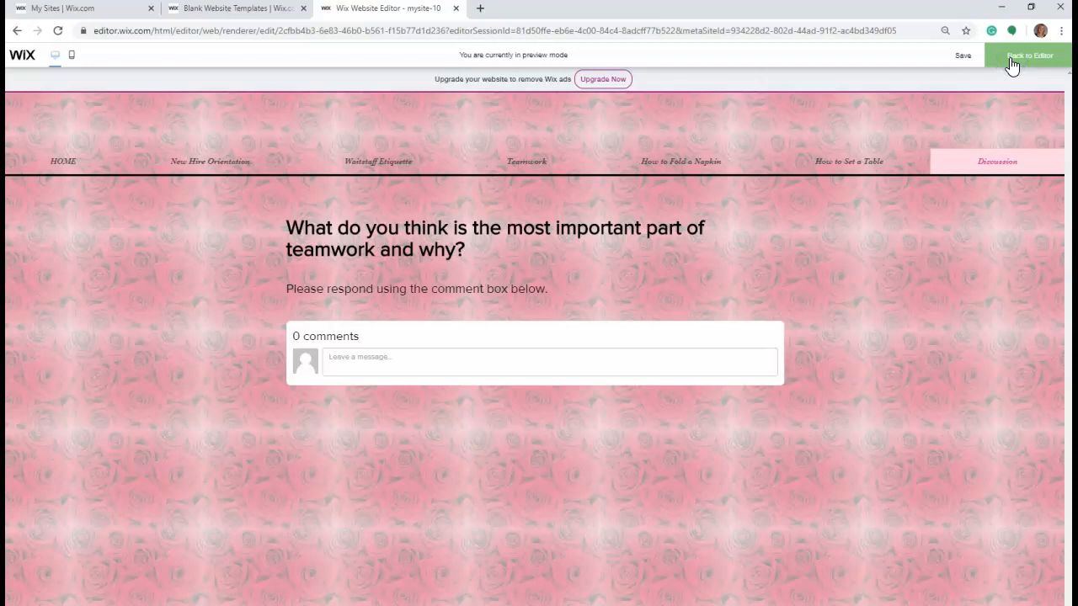
left_click(59, 163)
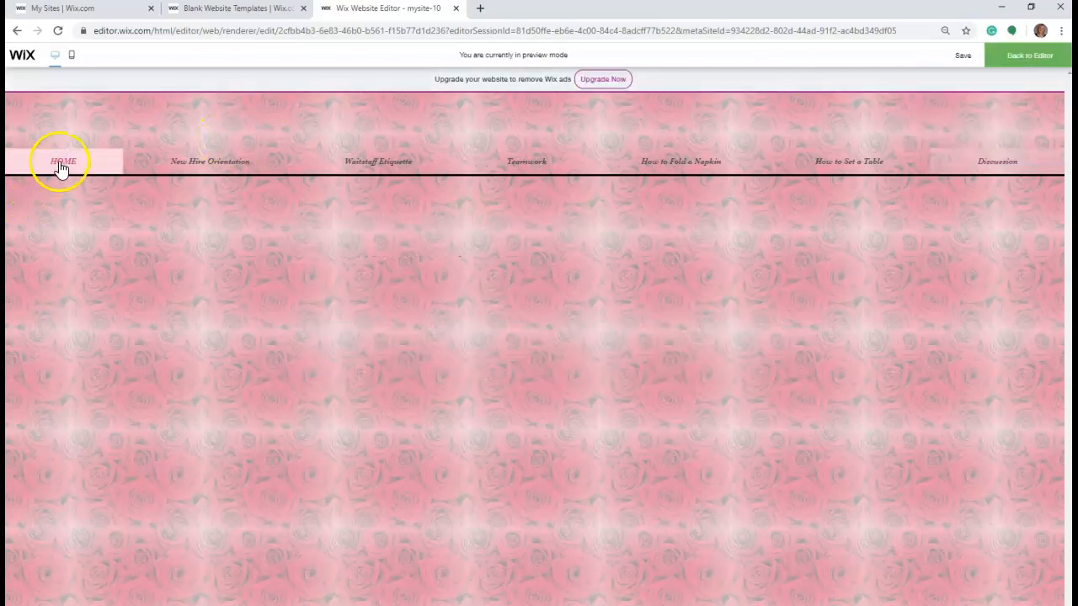
left_click(187, 177)
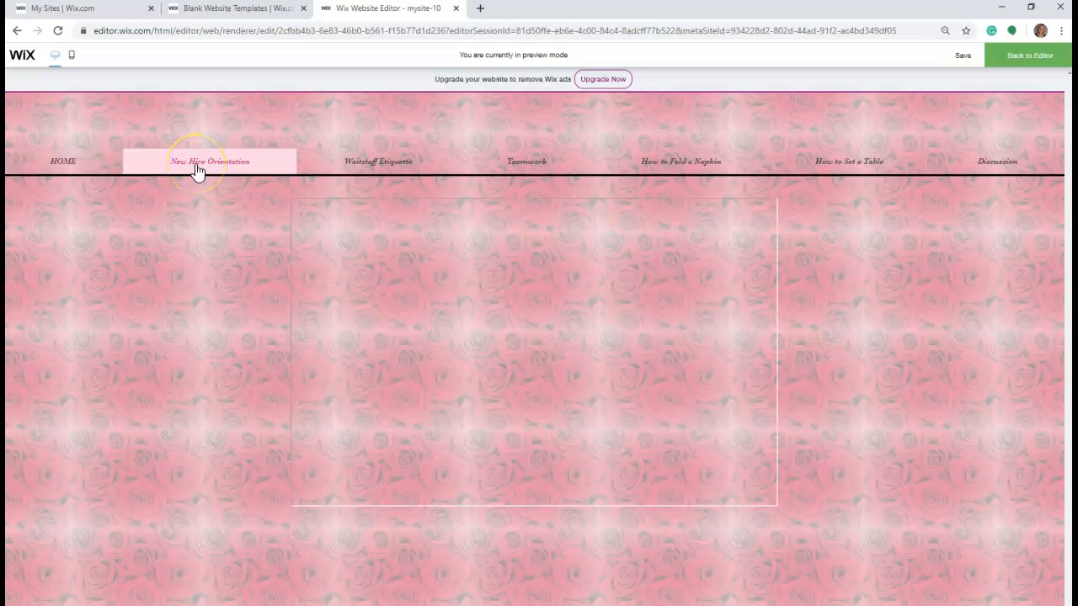
left_click(374, 171)
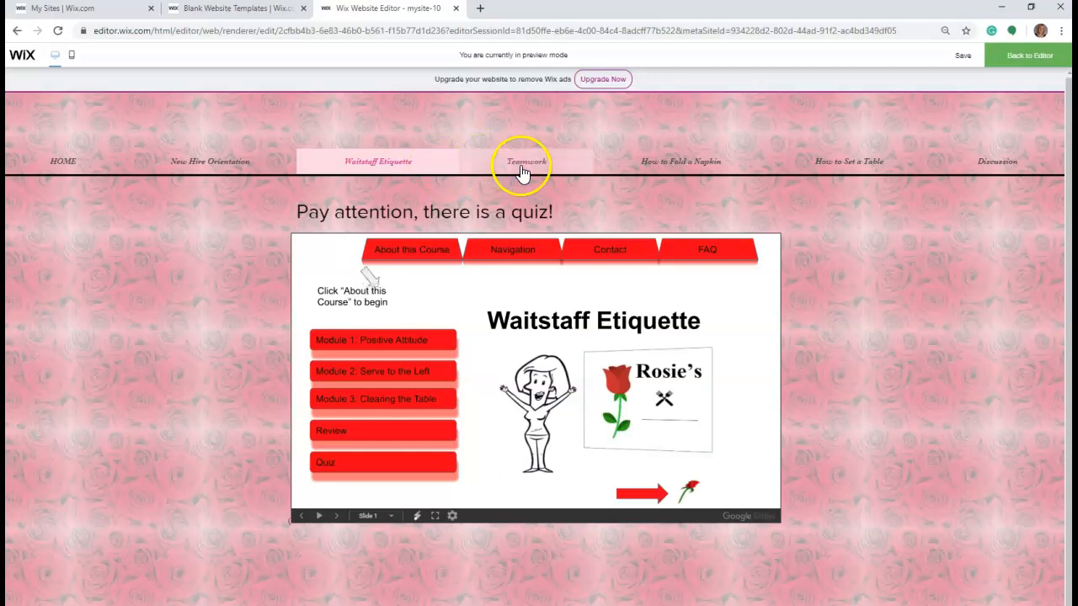
left_click(527, 169)
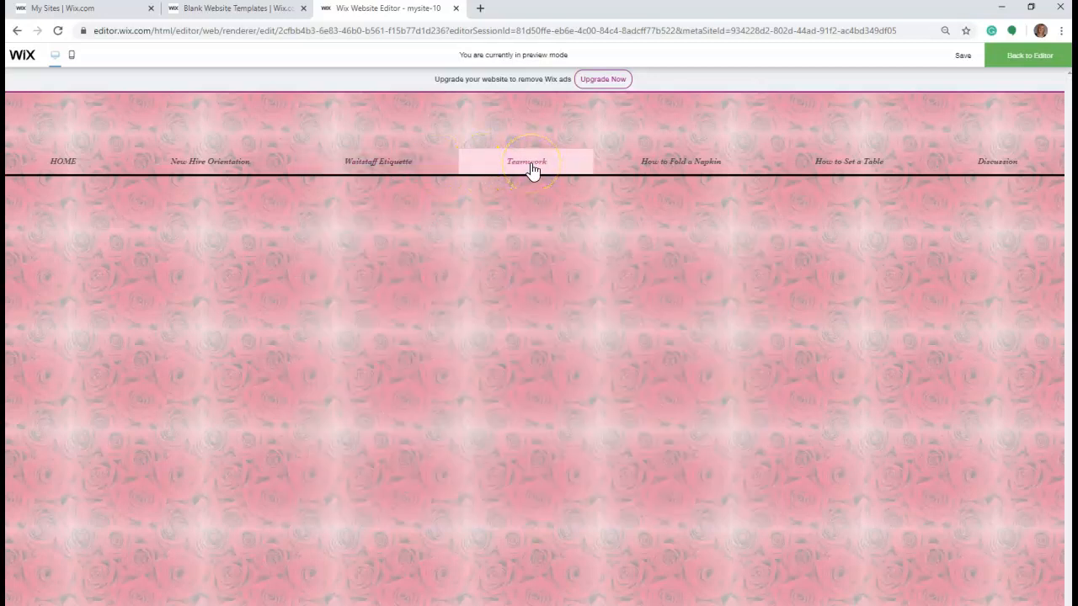
left_click(683, 173)
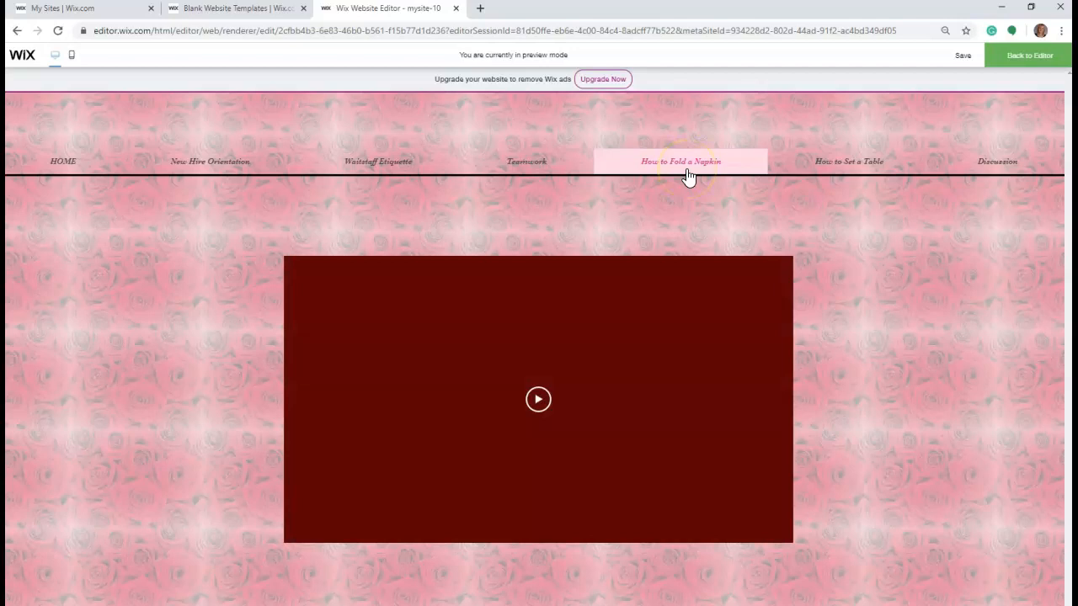
left_click(549, 421)
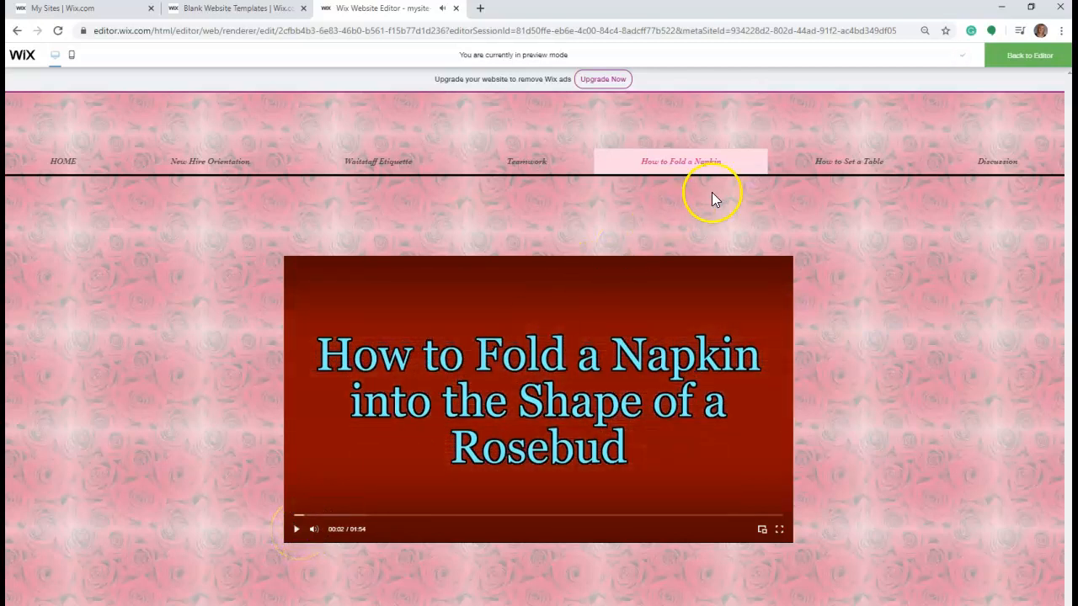
left_click(849, 165)
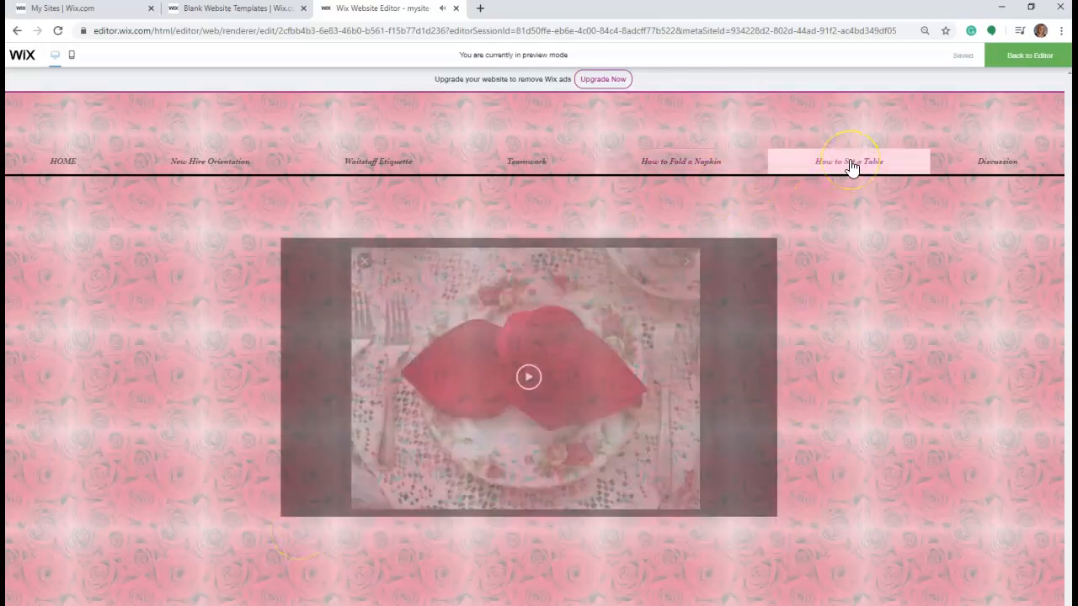
left_click(986, 166)
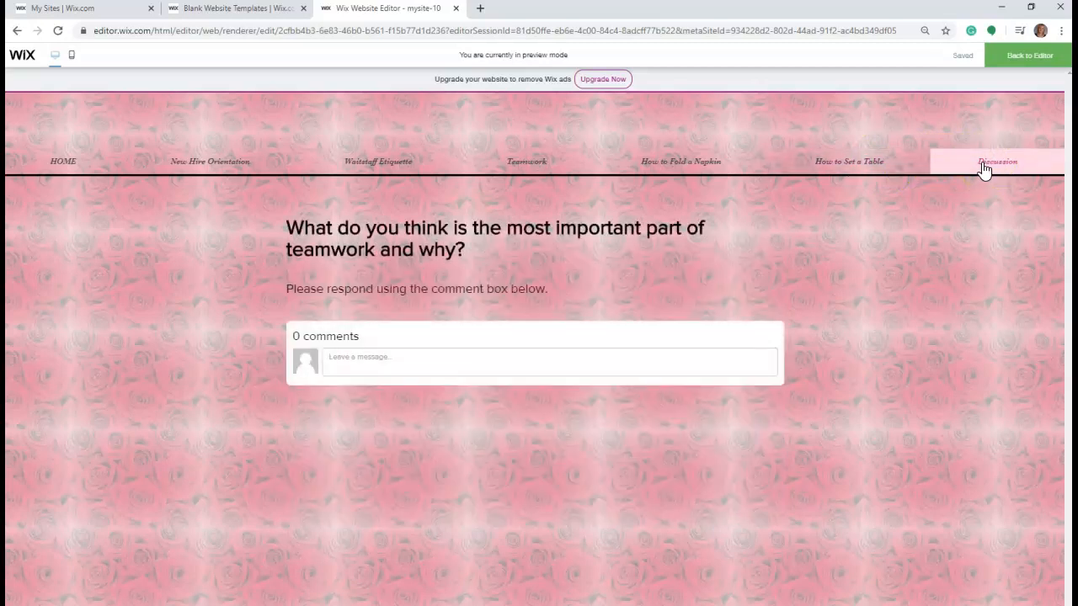
left_click(1018, 64)
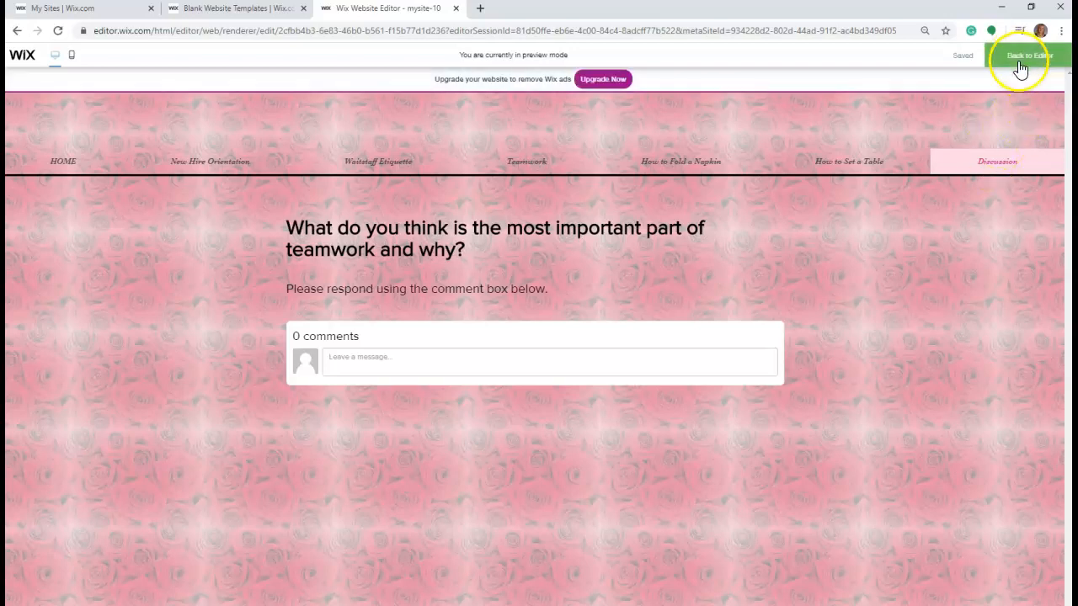
left_click(1007, 57)
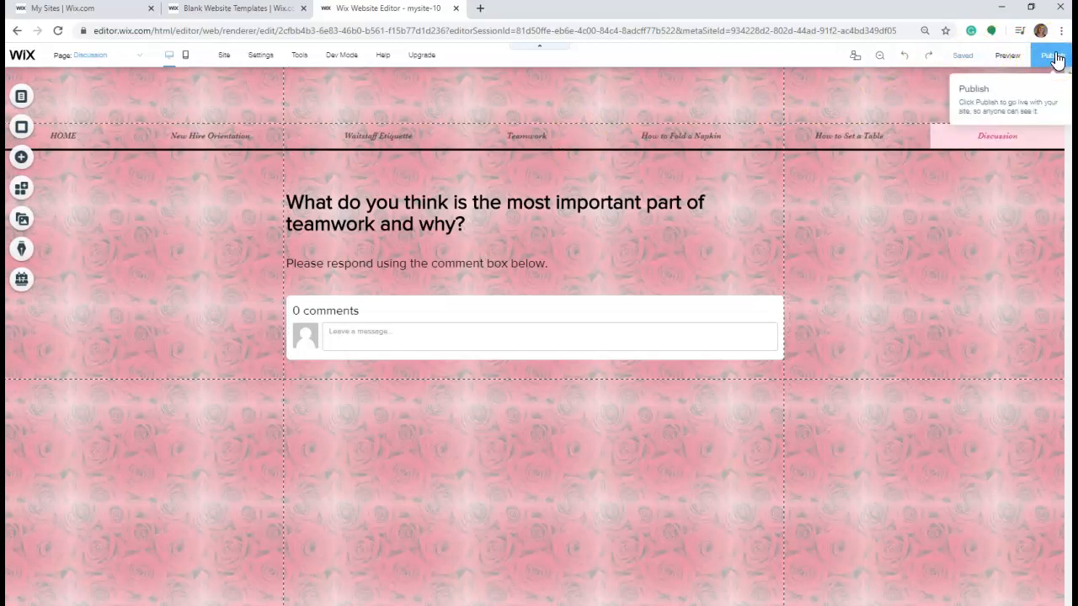
- Publish the site, and open the live version to select its web address
left_click(1053, 55)
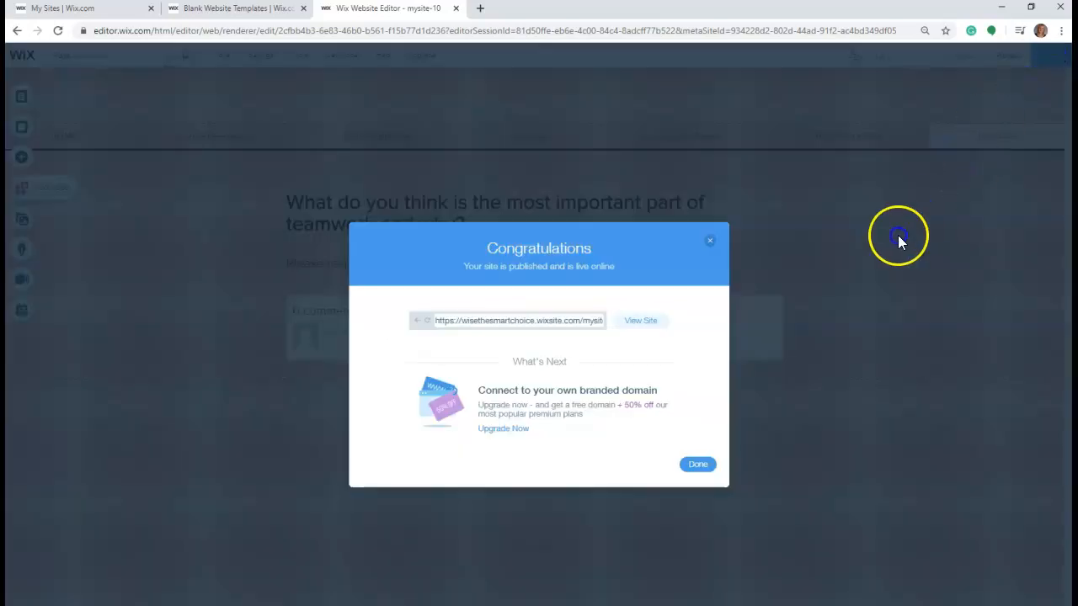
left_click(697, 467)
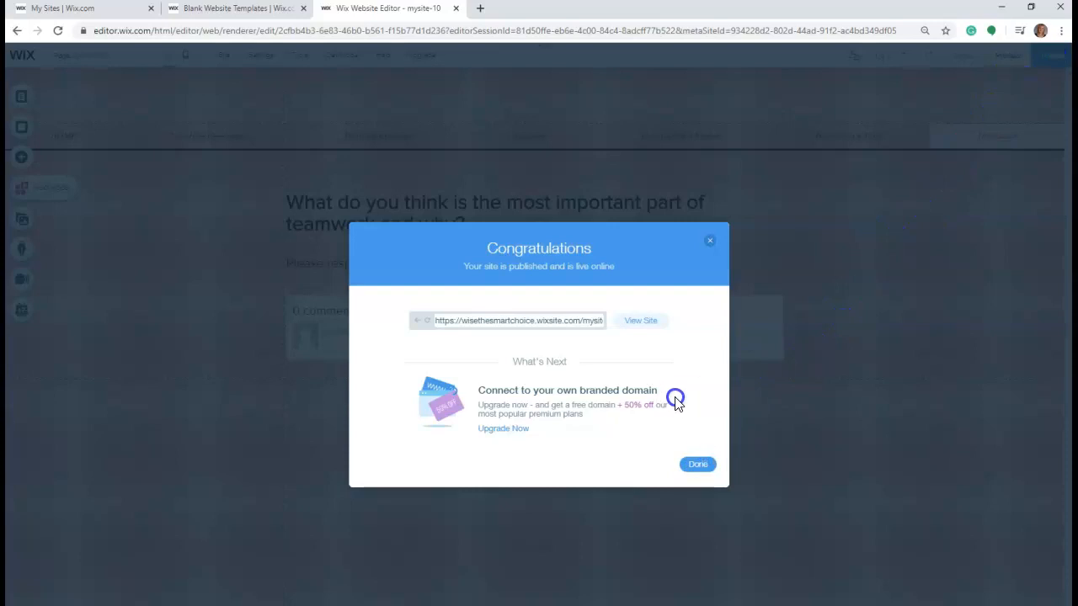
left_click(581, 327)
left_click(640, 326)
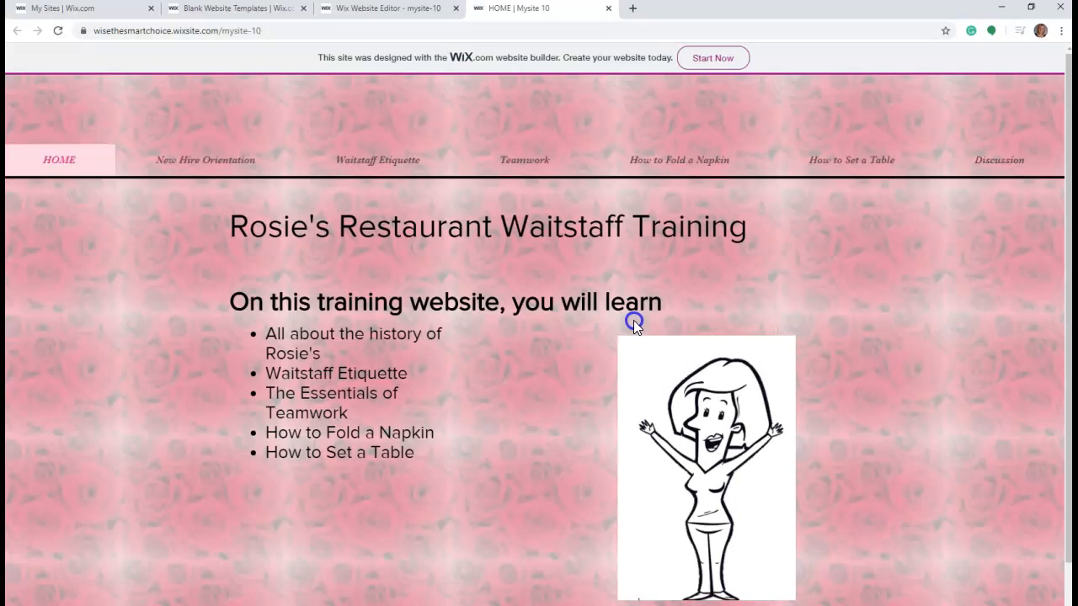
left_click(217, 31)
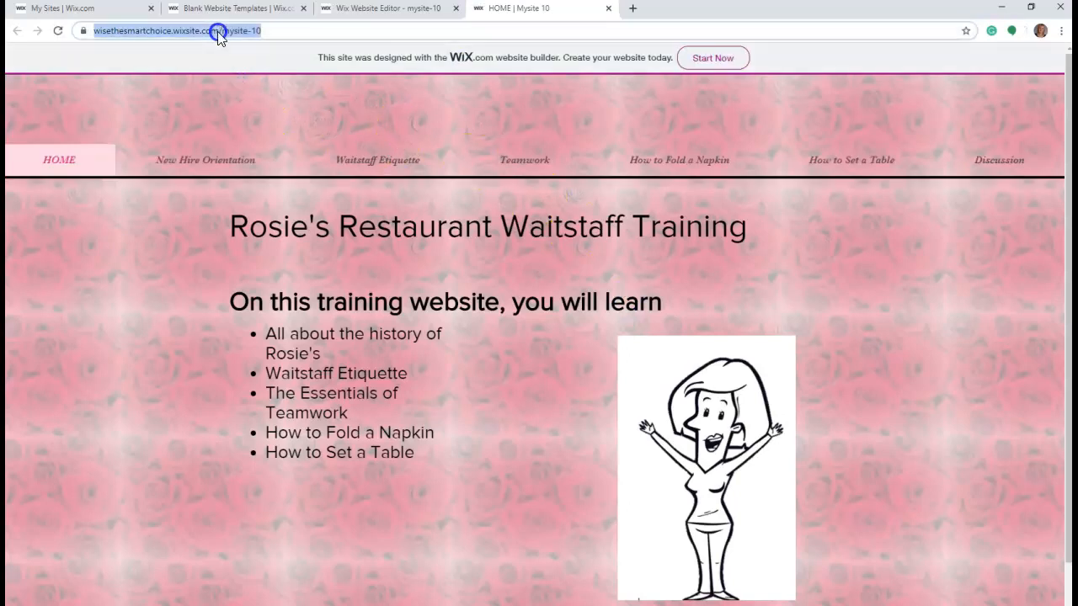